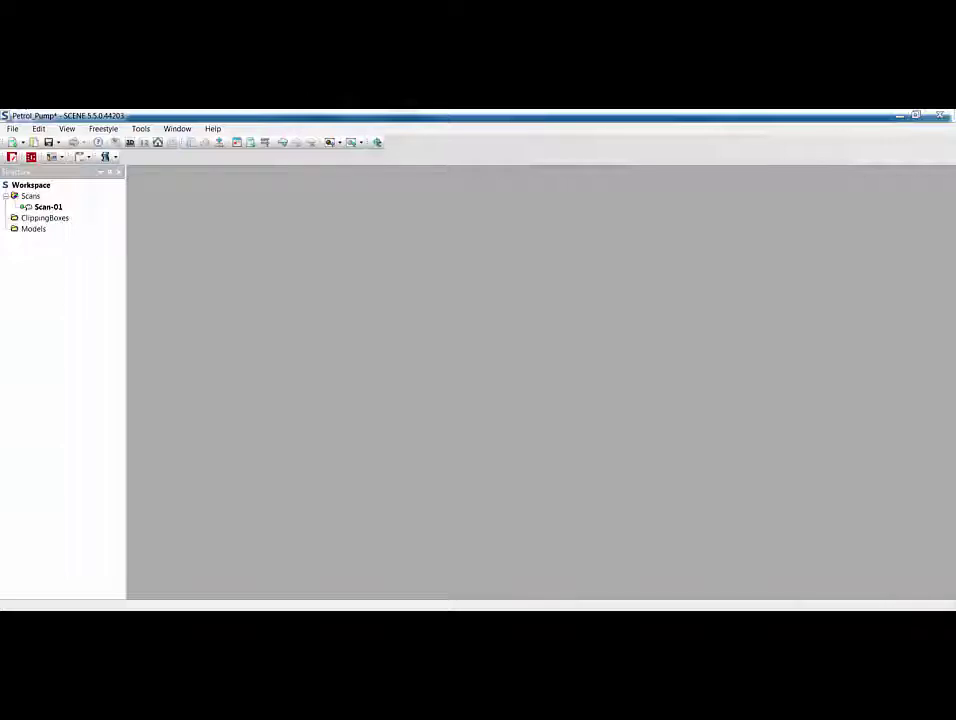
# Step: Open Scan-01 in a 3D view with a close view of the petrol pump
pyautogui.rightClick(48, 207)
pyautogui.moveTo(157, 245)
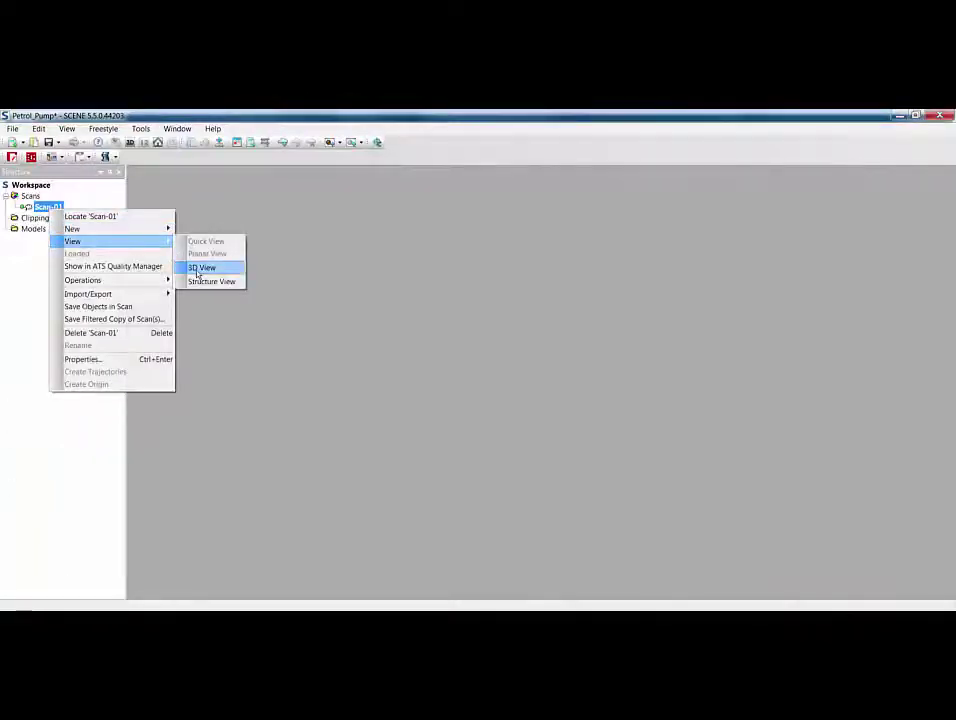
pyautogui.click(200, 268)
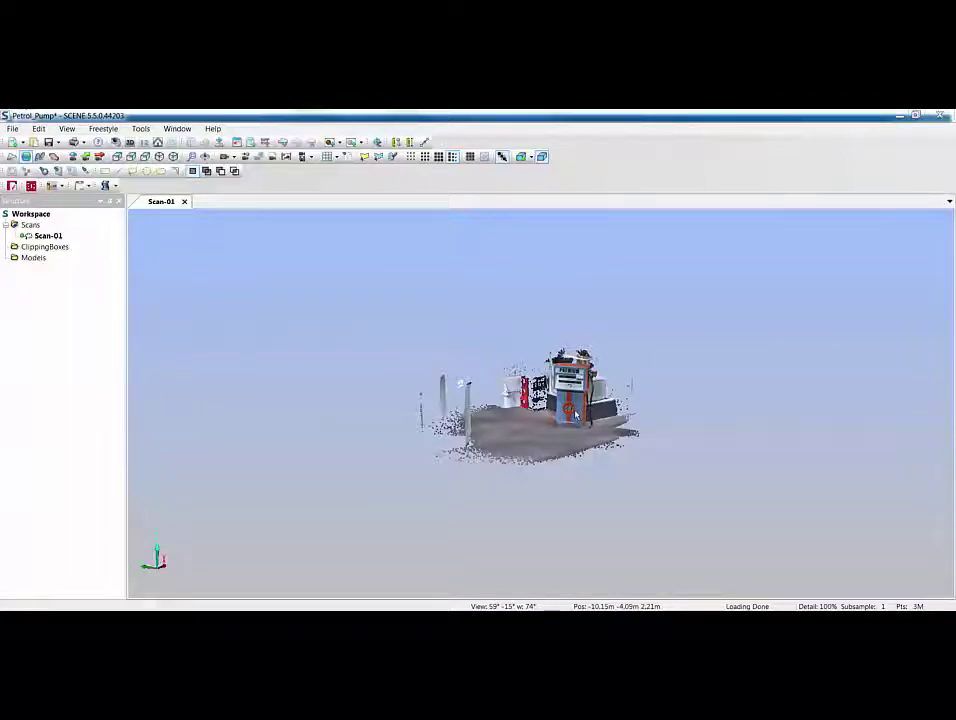
pyautogui.scroll(5, 575, 414)
pyautogui.scroll(-3, 627, 436)
pyautogui.moveTo(585, 335); pyautogui.dragTo(625, 415)
pyautogui.scroll(-1, 560, 420)
pyautogui.scroll(-2, 625, 415)
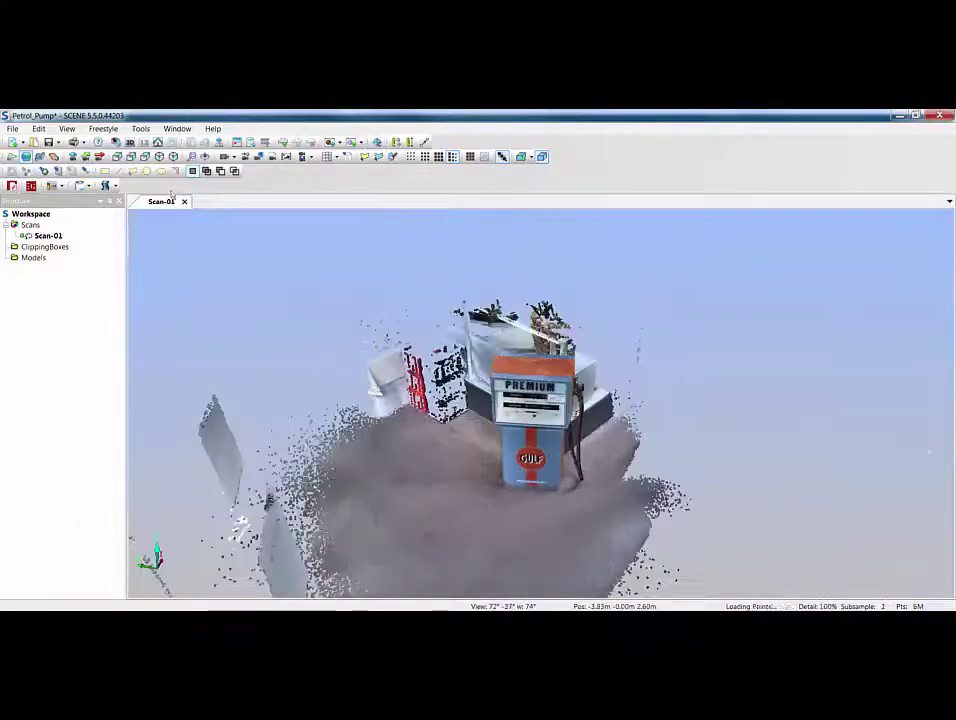
# Step: Show Scan-01 from the top and set its Z rotation angle to 81.5° so the pump is squared with the axes
pyautogui.click(117, 157)
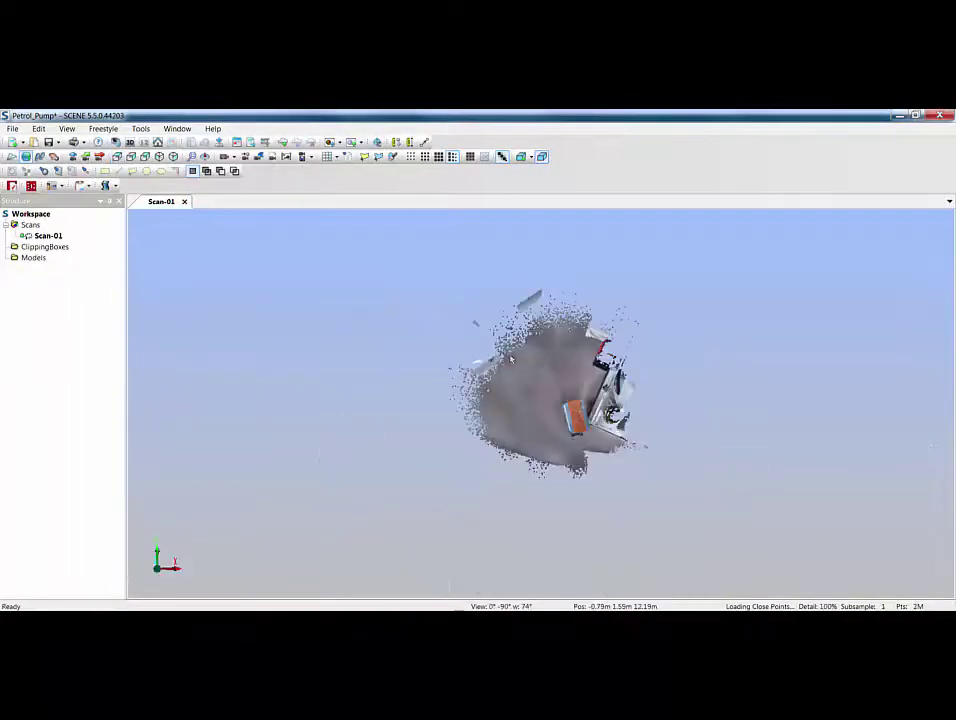
pyautogui.scroll(3, 571, 437)
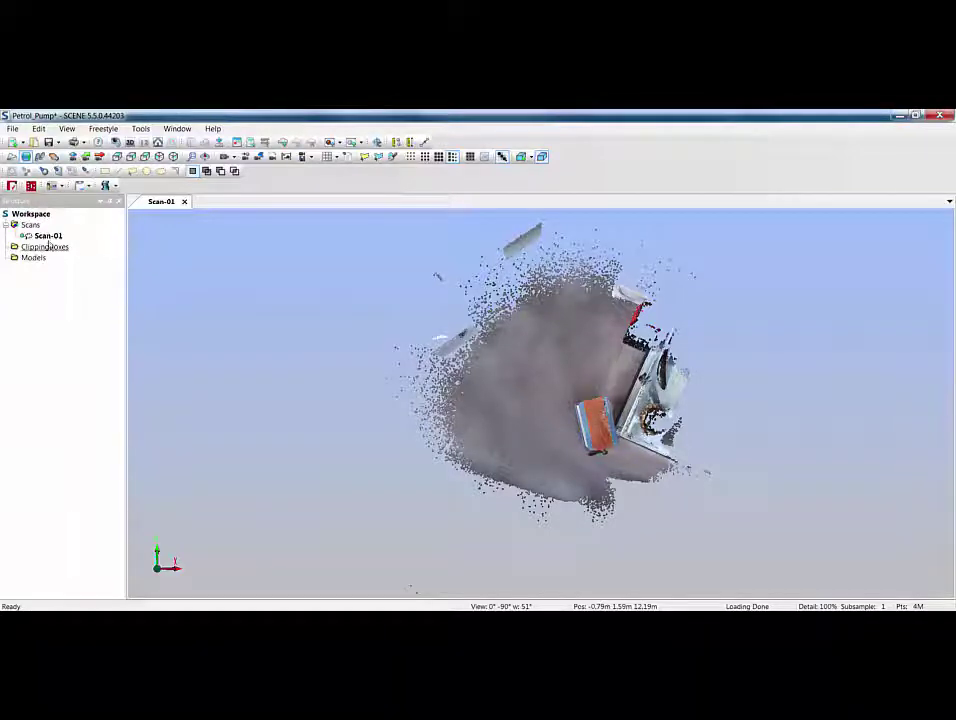
pyautogui.rightClick(50, 238)
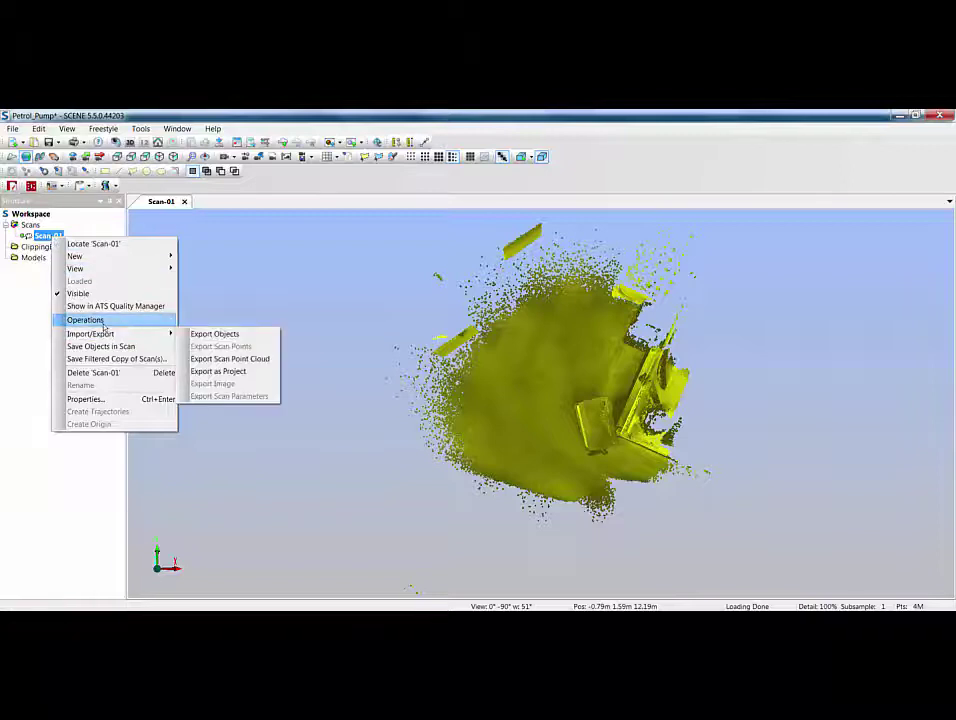
pyautogui.click(120, 400)
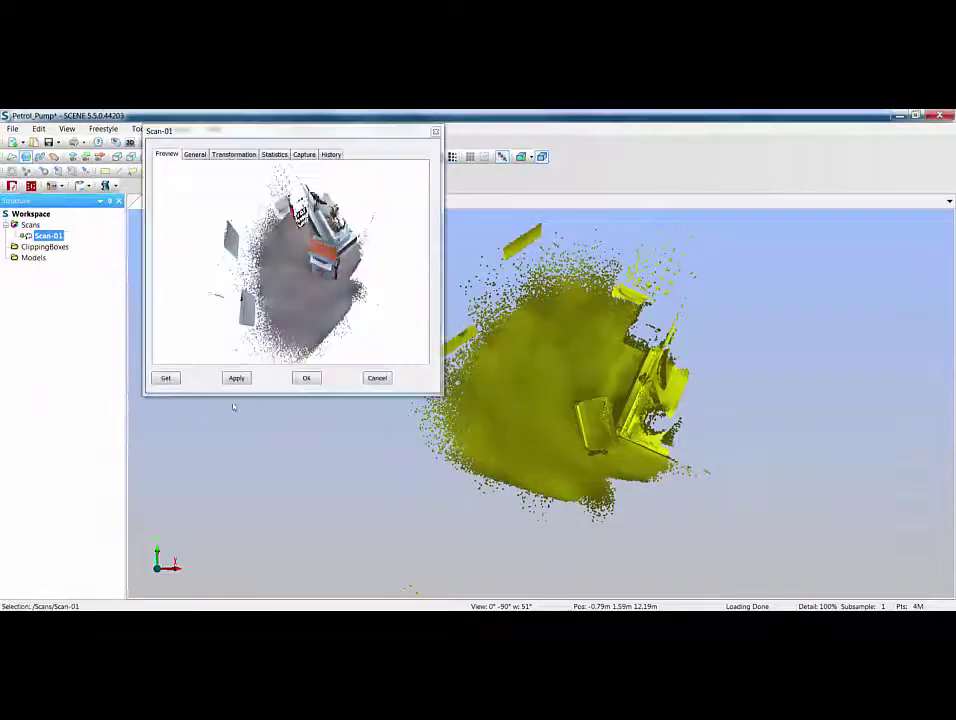
pyautogui.click(240, 157)
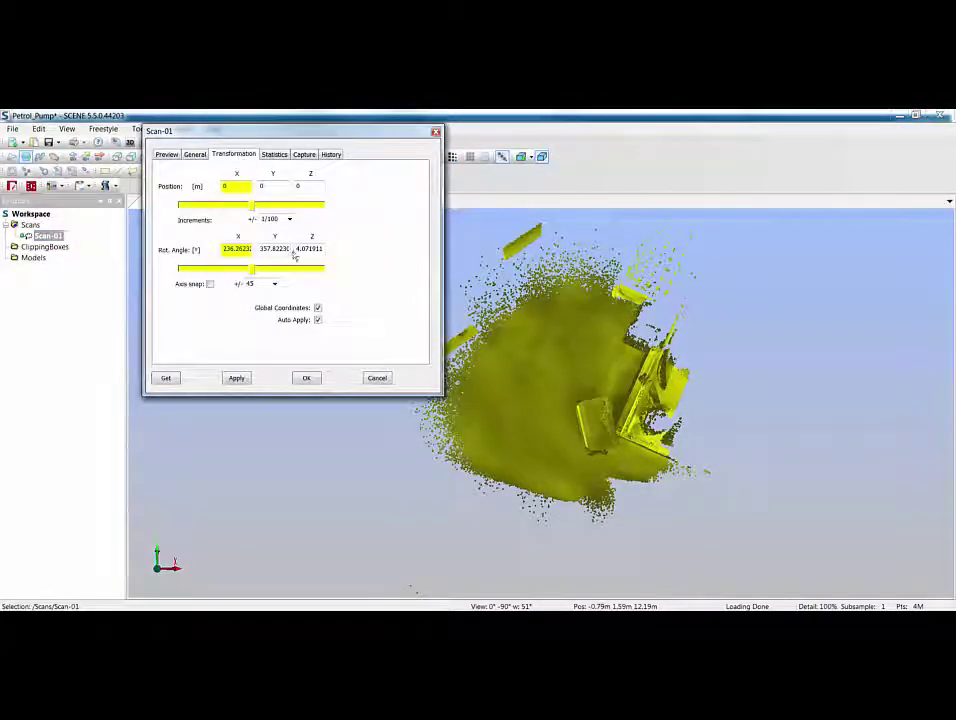
pyautogui.moveTo(297, 248); pyautogui.dragTo(335, 248)
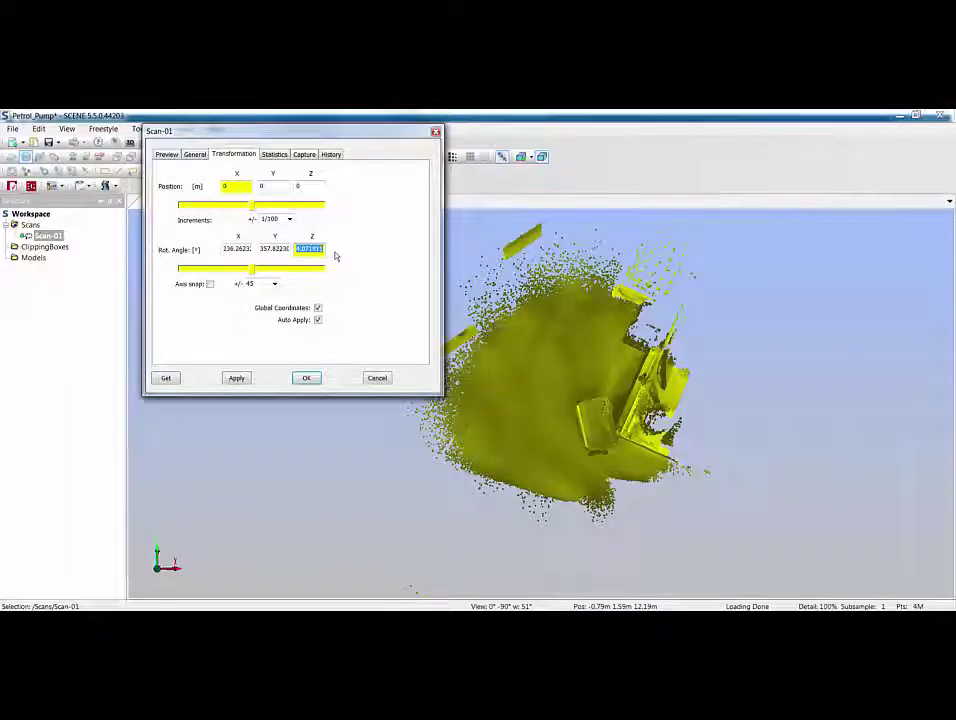
pyautogui.write('0')
pyautogui.press('Return')
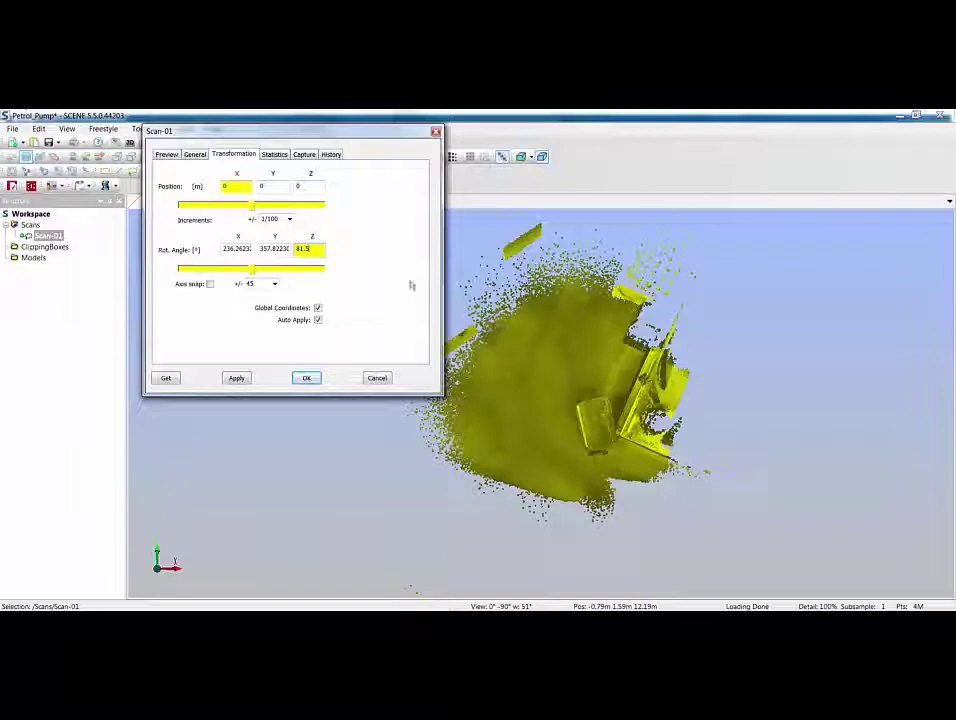
pyautogui.click(237, 378)
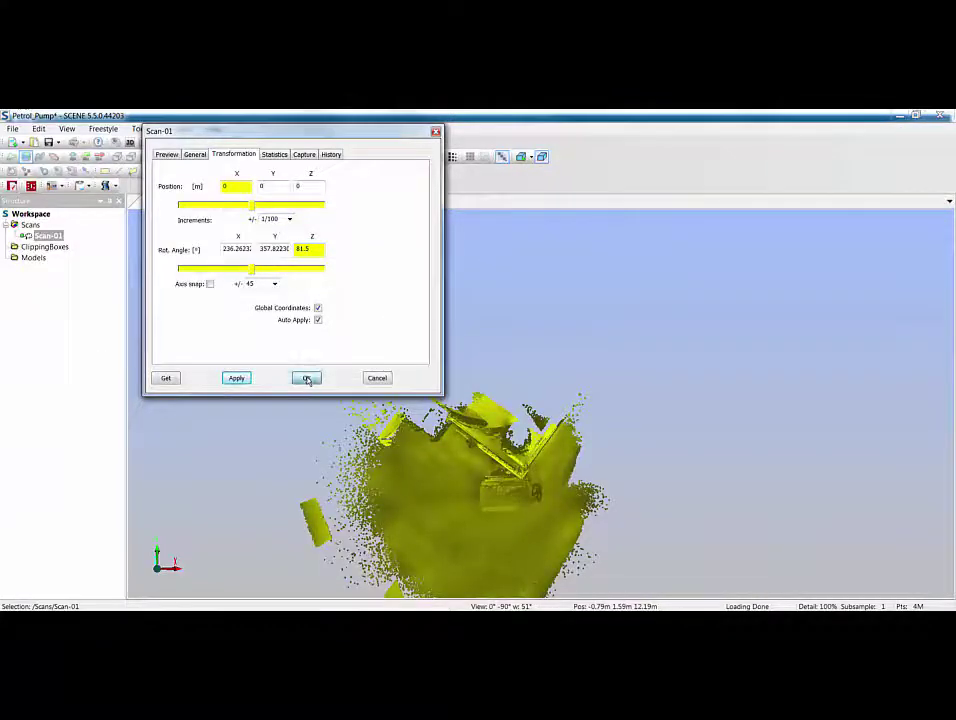
pyautogui.click(307, 378)
pyautogui.click(631, 497)
# Step: Inspect the rotated point cloud from above and from the front of the petrol pump
pyautogui.scroll(5, 631, 497)
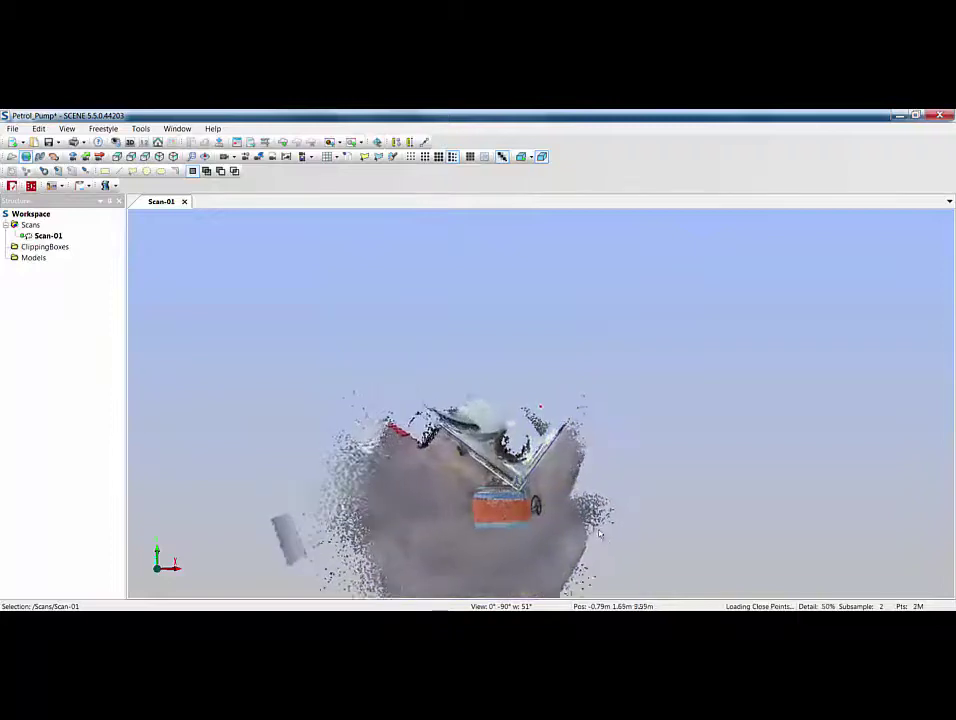
pyautogui.scroll(3, 579, 547)
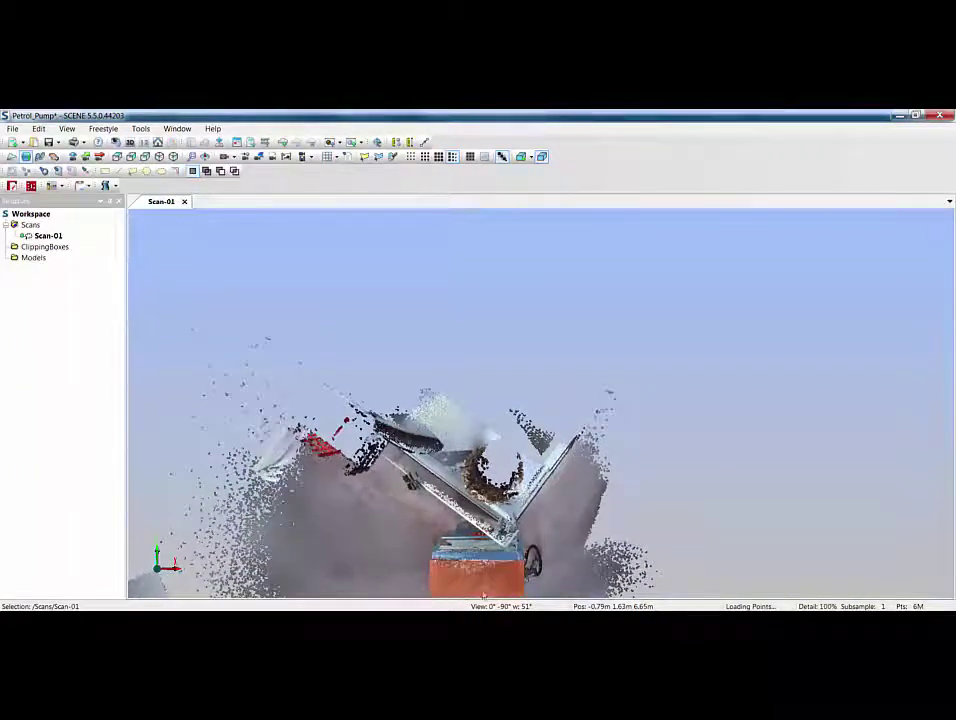
pyautogui.scroll(-5, 540, 514)
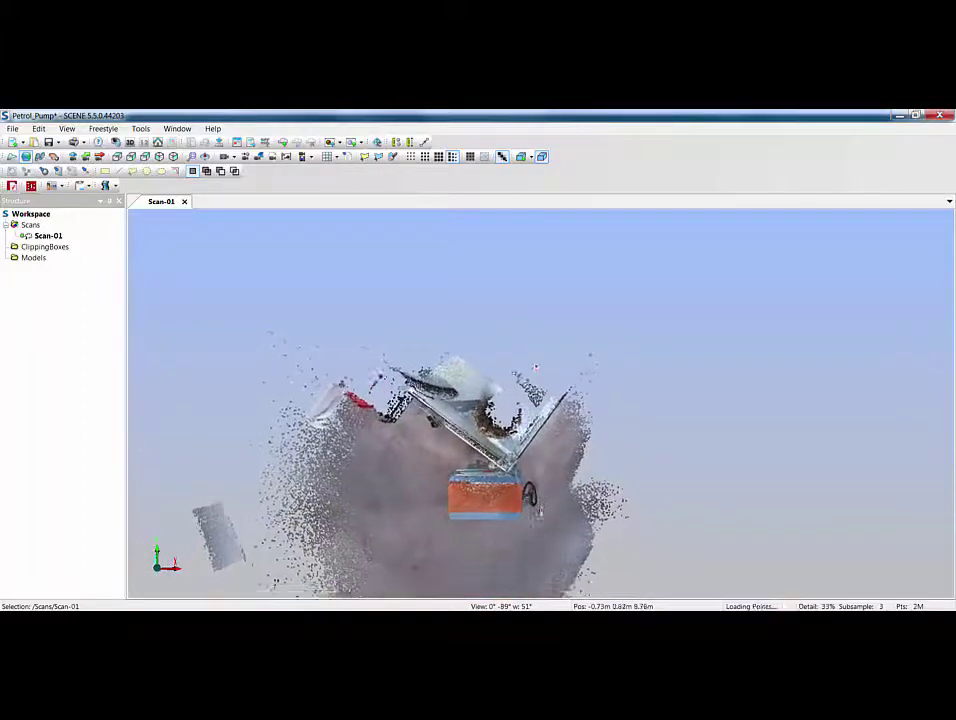
pyautogui.moveTo(540, 514); pyautogui.dragTo(540, 442)
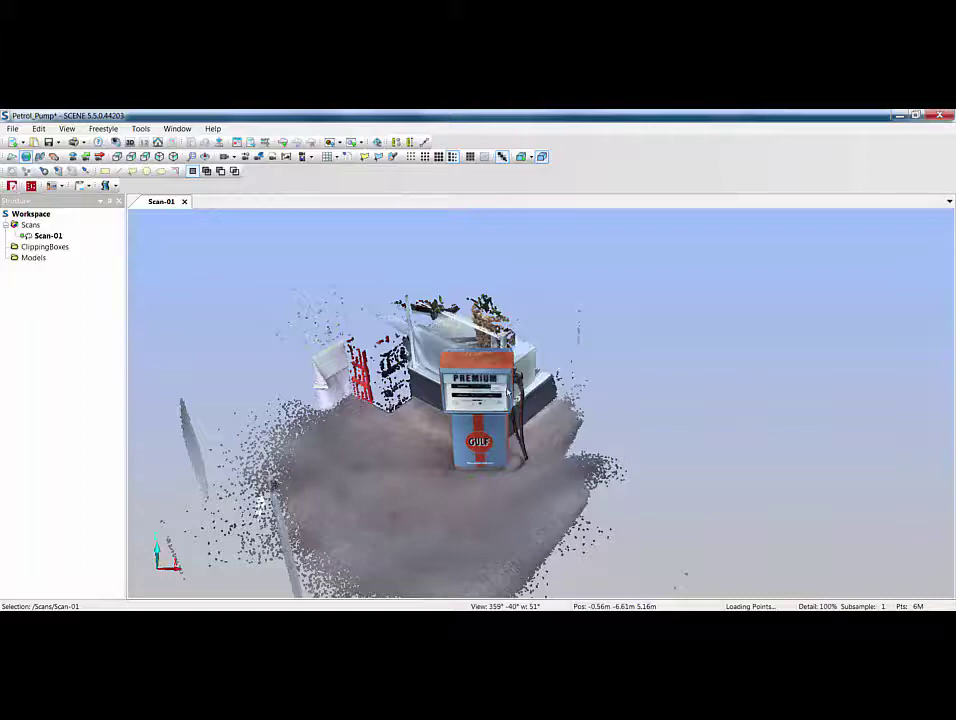
pyautogui.moveTo(539, 398); pyautogui.dragTo(554, 378)
pyautogui.scroll(2, 554, 378)
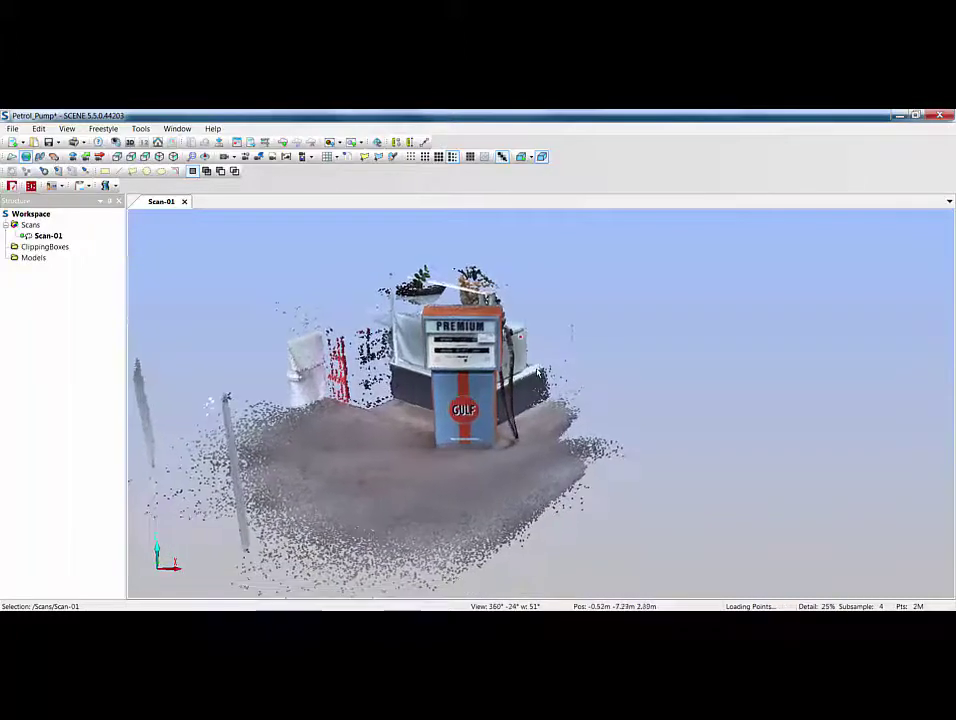
pyautogui.scroll(5, 554, 378)
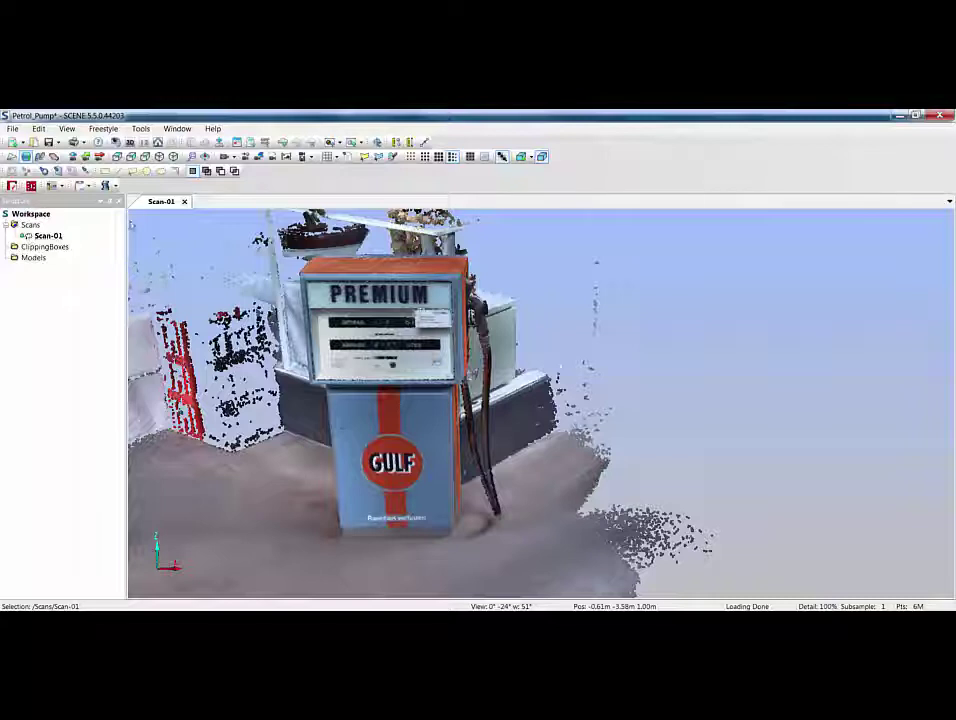
# Step: Outline a region of scan points in the 3D view and clear the selection
pyautogui.click(380, 158)
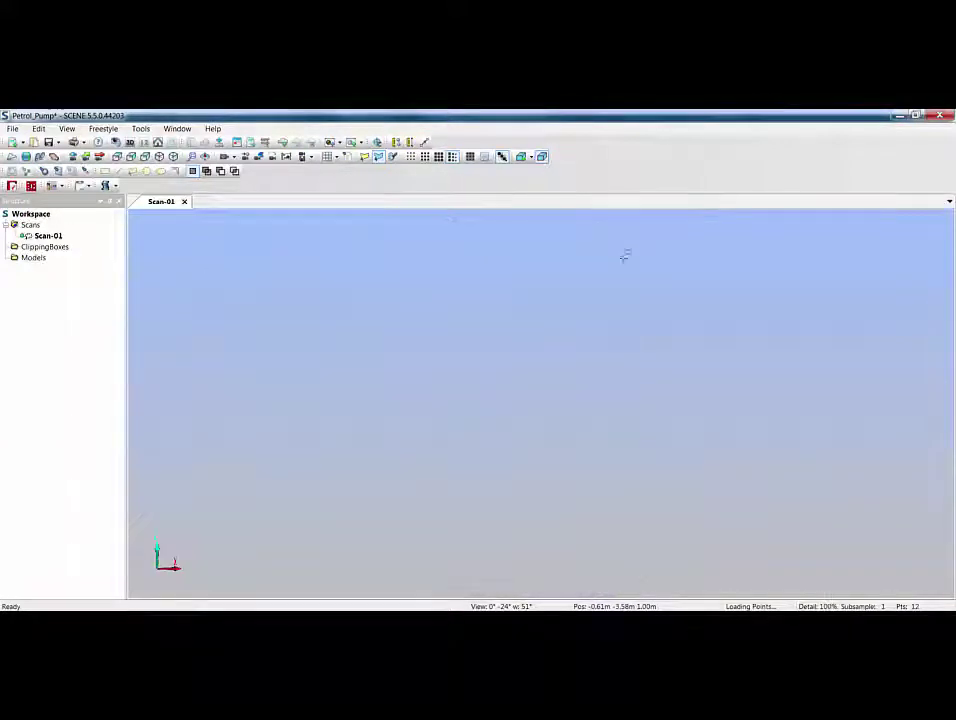
pyautogui.rightClick(686, 285)
pyautogui.moveTo(726, 293)
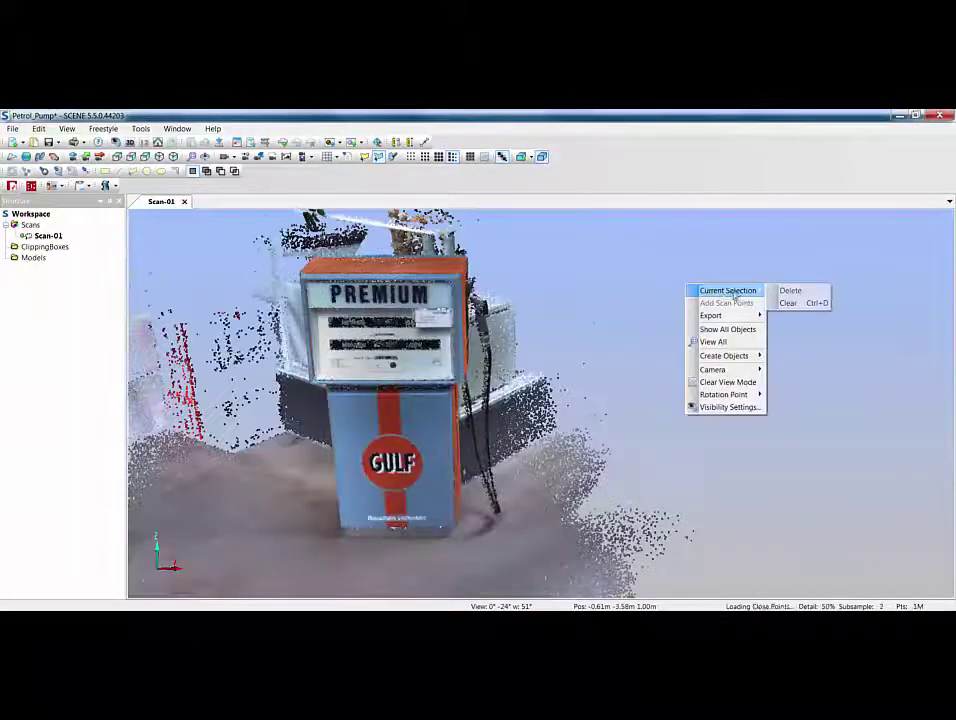
pyautogui.click(790, 291)
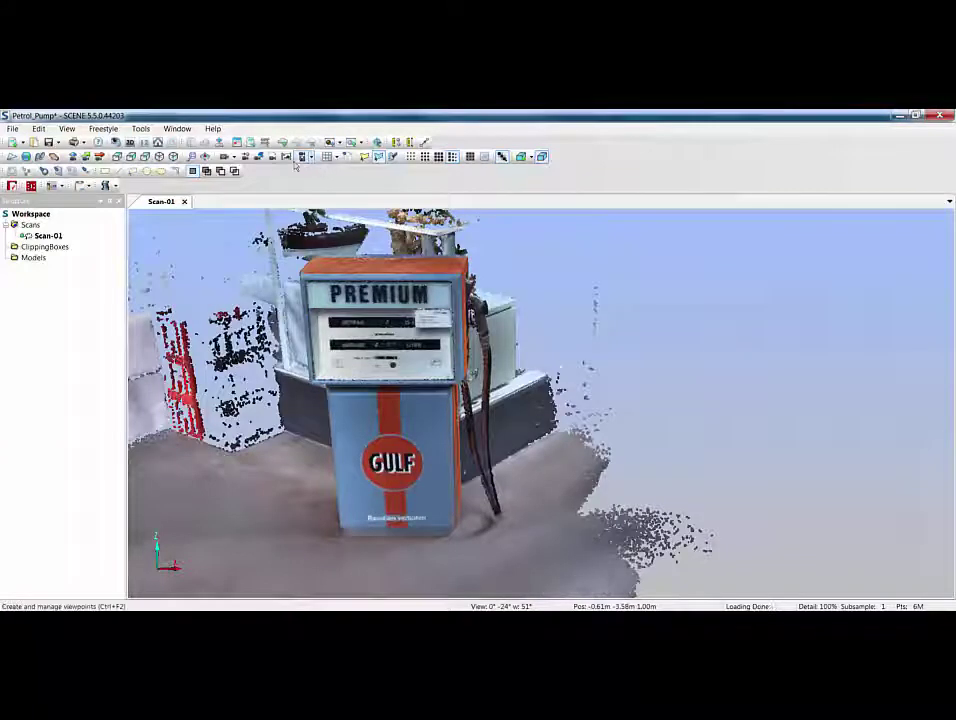
# Step: Select scan points around the pump's side and hose with the brush selector, and clear the selection
pyautogui.click(392, 157)
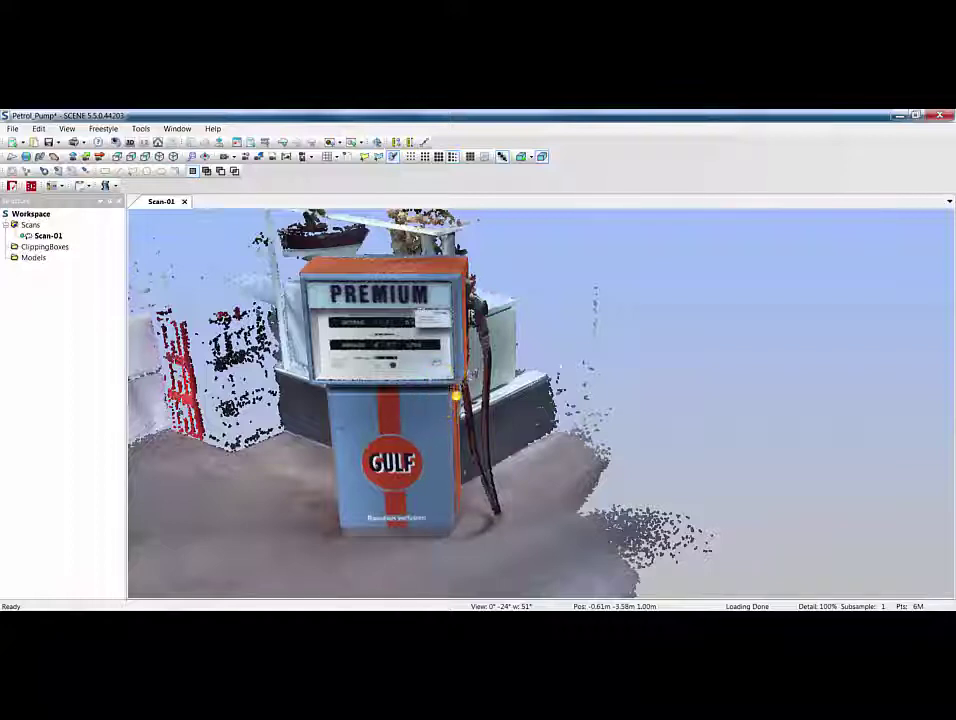
pyautogui.click(455, 394)
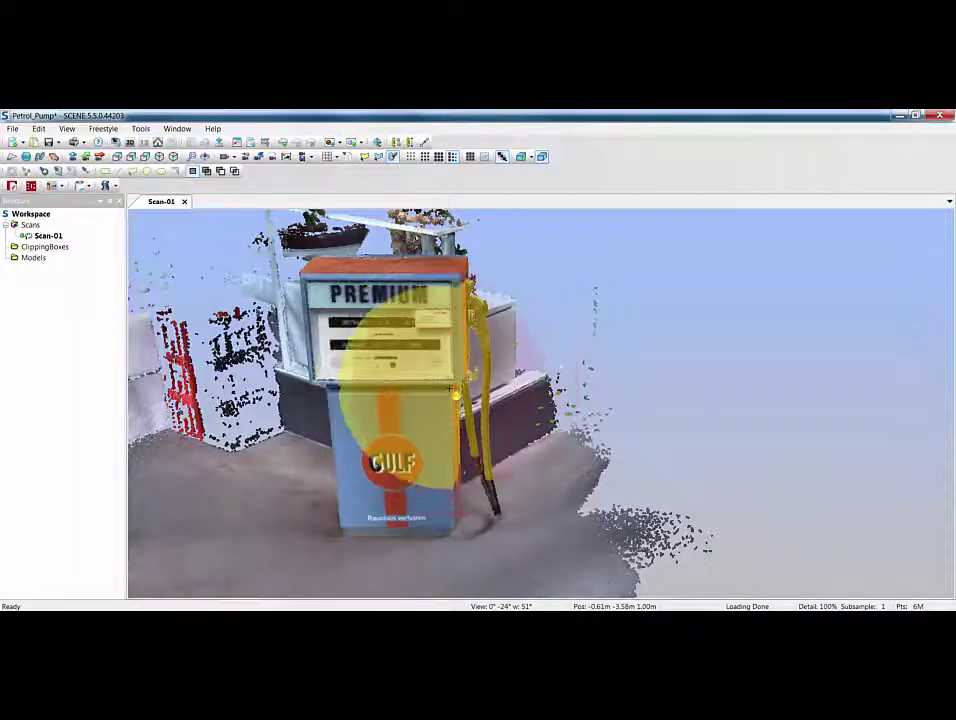
pyautogui.click(603, 326)
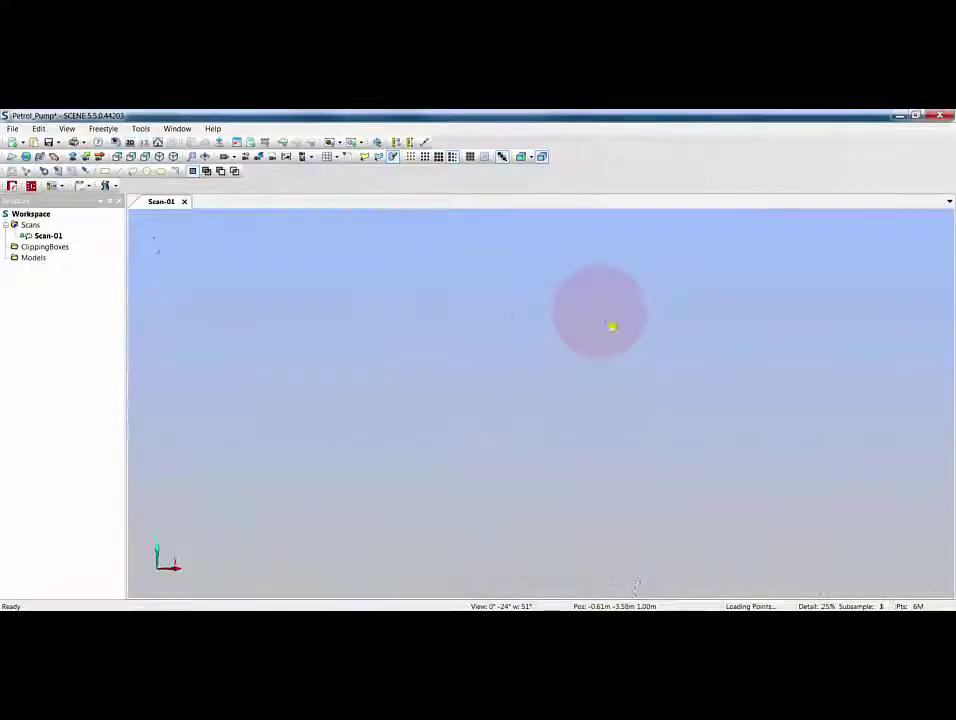
pyautogui.rightClick(735, 322)
pyautogui.moveTo(740, 322)
pyautogui.click(815, 322)
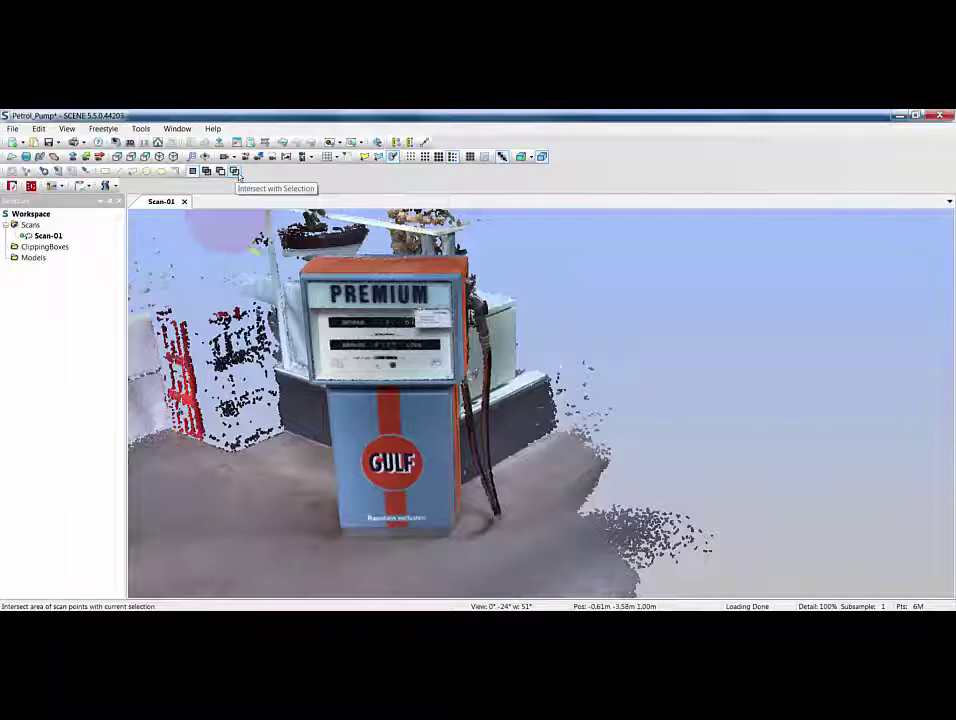
# Step: Brush-select points on the pump just below its display panel and add the panel's lower-left corner to the selection
pyautogui.click(336, 401)
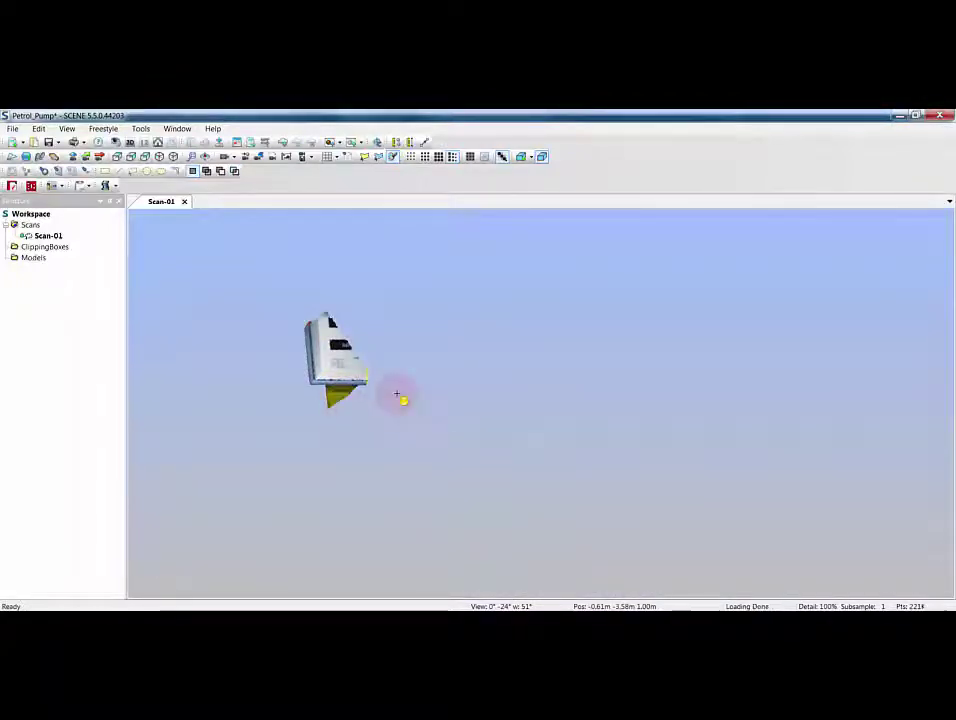
pyautogui.moveTo(370, 412); pyautogui.dragTo(352, 284)
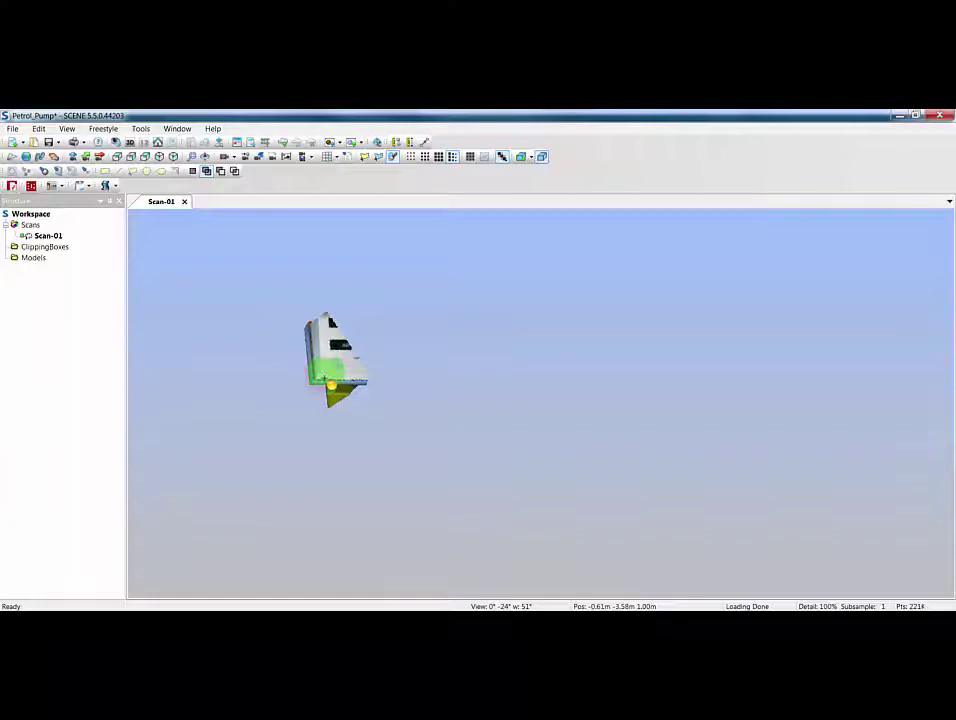
pyautogui.doubleClick(328, 380)
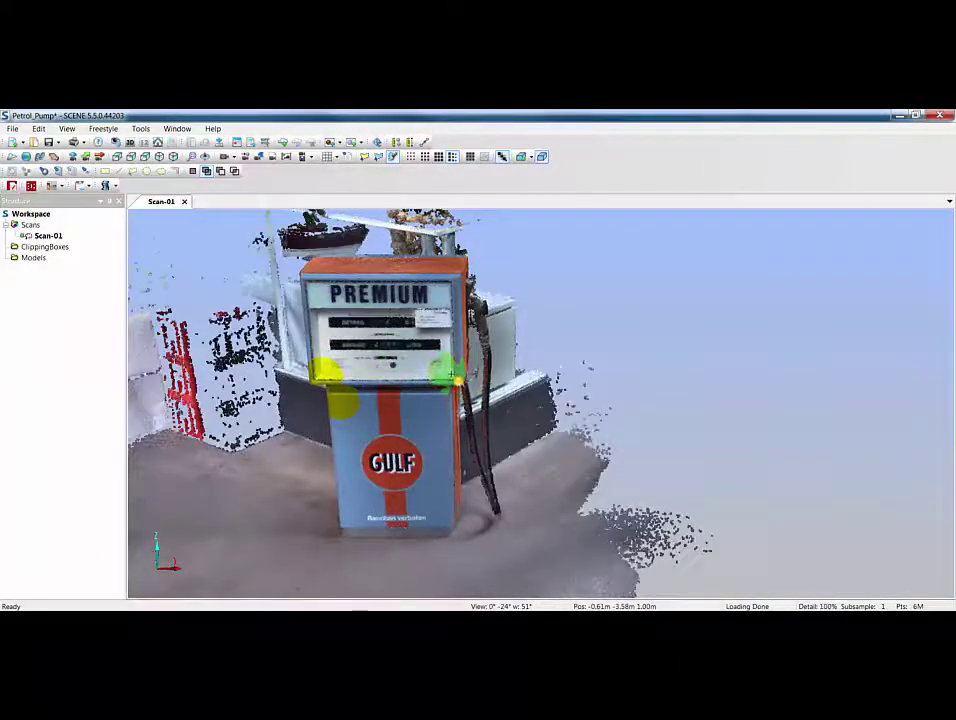
# Step: Try the subtract and intersect selection modes with the brush on the pump's points
pyautogui.click(221, 172)
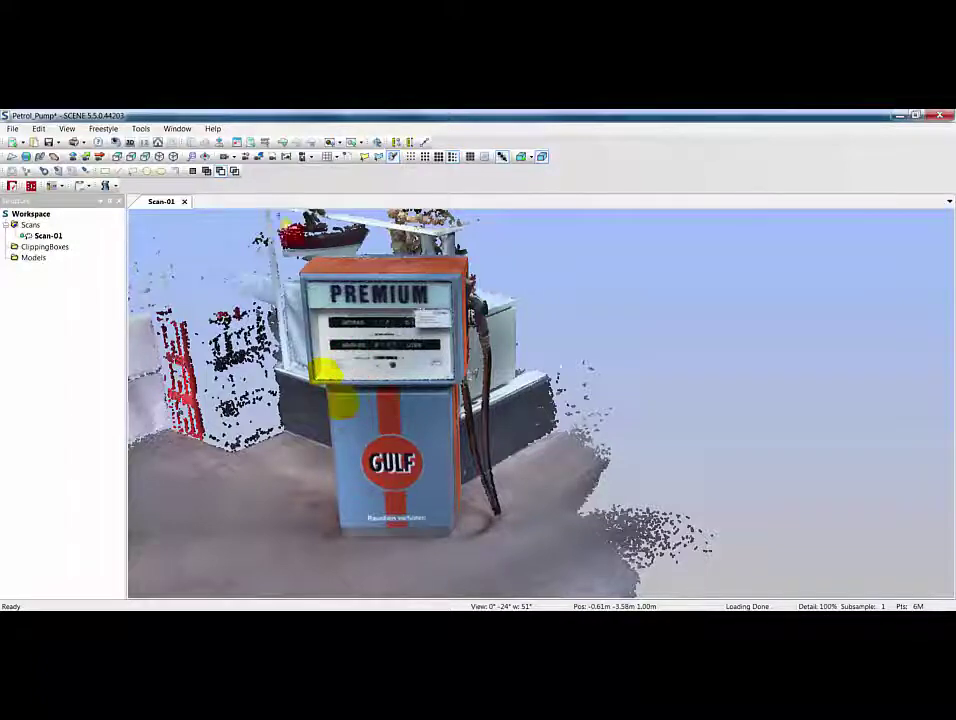
pyautogui.click(234, 171)
pyautogui.click(350, 381)
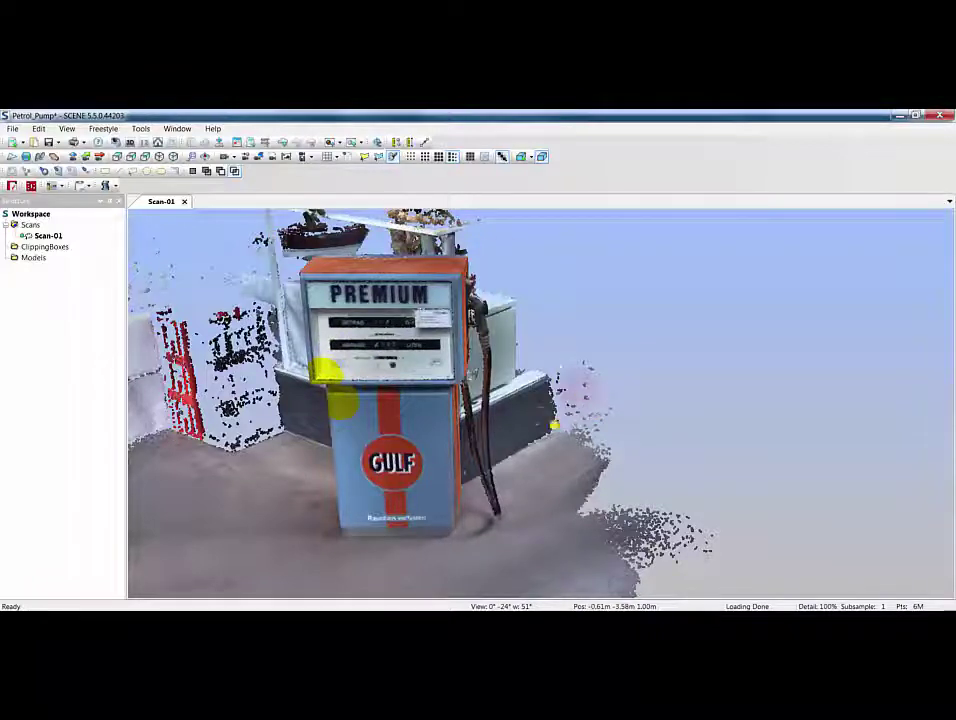
# Step: View the scan from above, restore the new-selection mode, and create a clipping box over the pump area
pyautogui.click(117, 158)
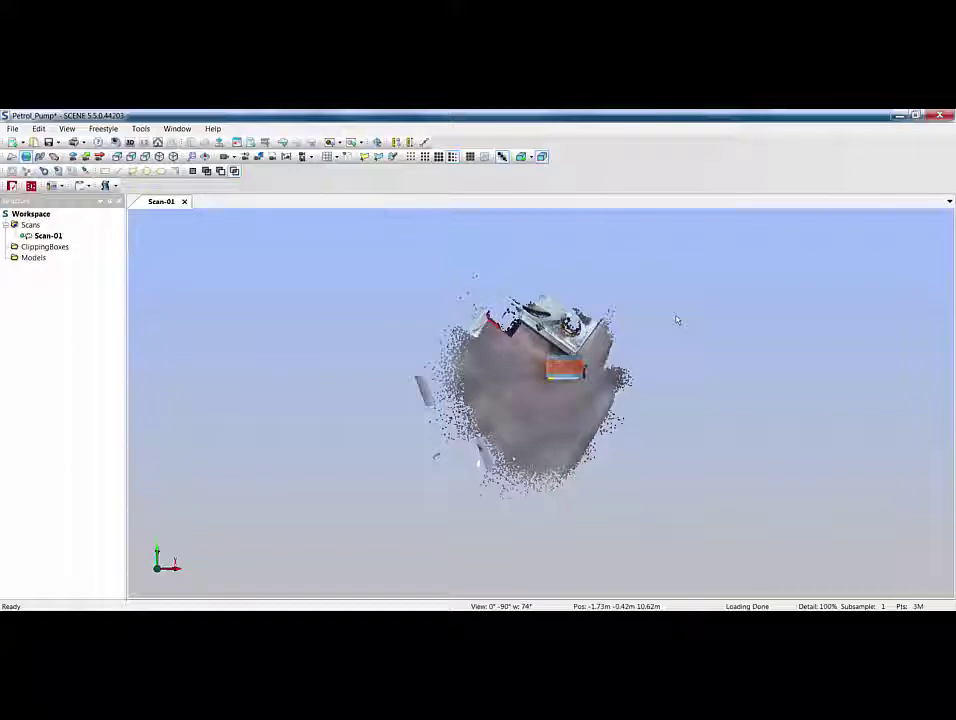
pyautogui.scroll(6, 632, 369)
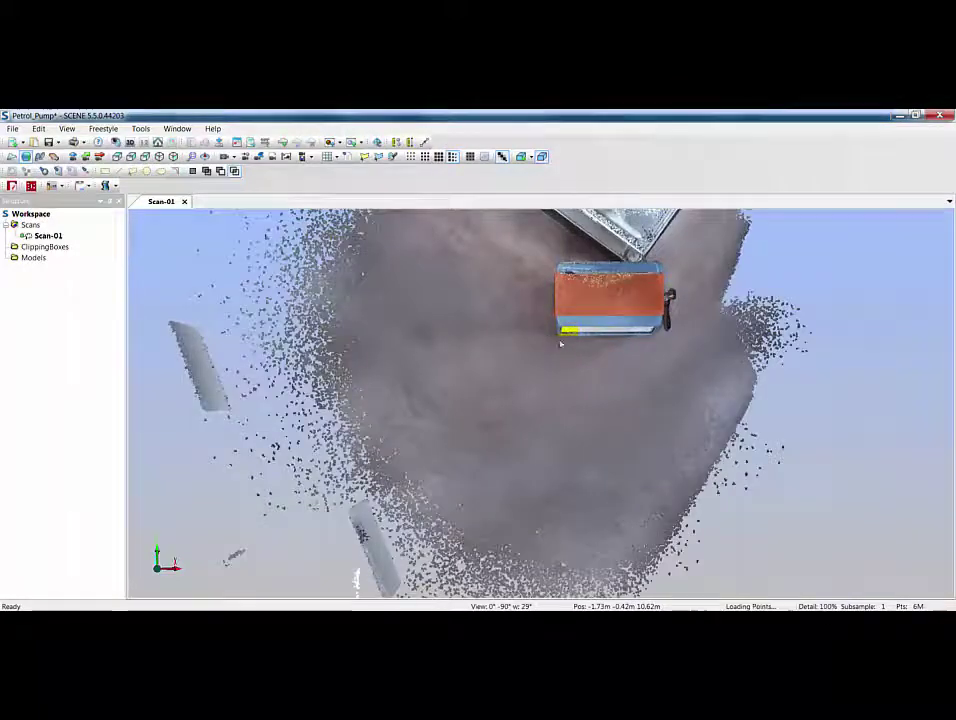
pyautogui.click(192, 171)
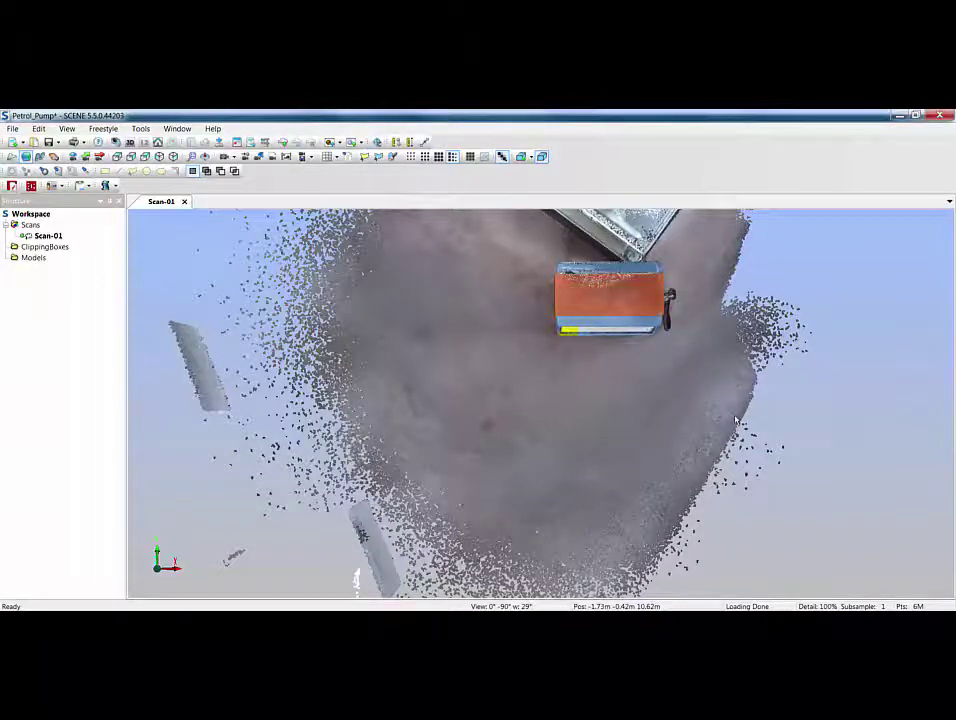
pyautogui.scroll(-1, 692, 354)
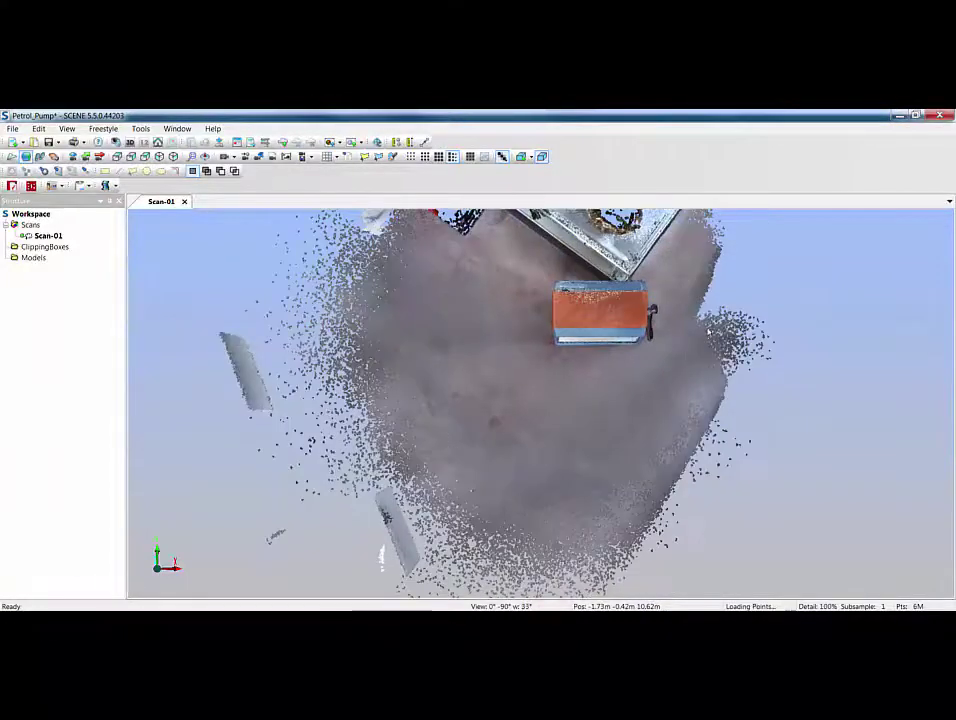
pyautogui.click(521, 157)
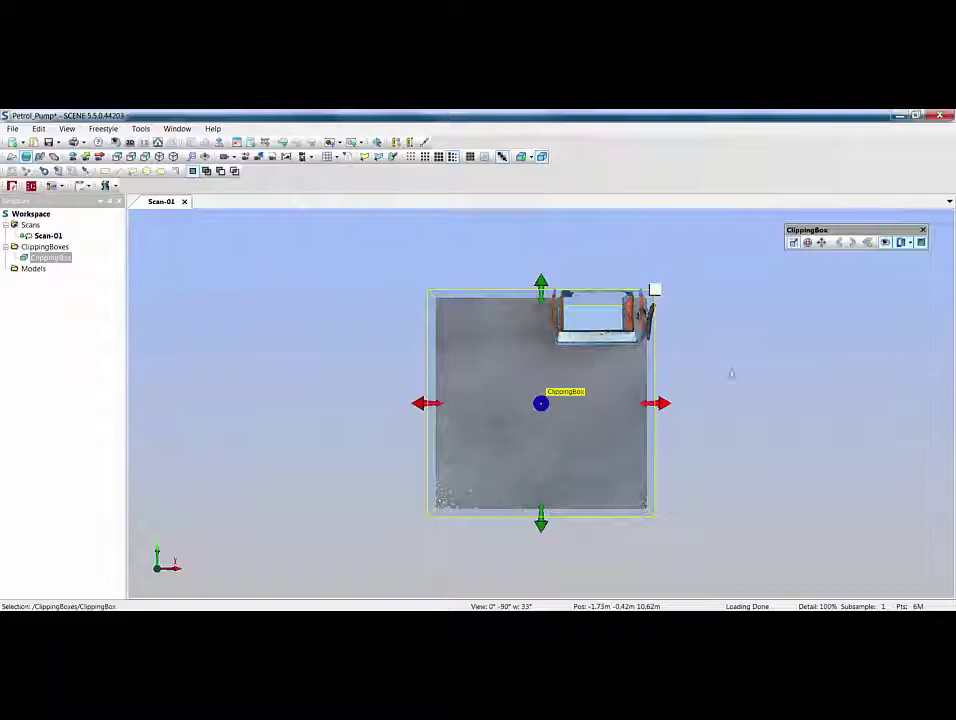
# Step: Switch the camera from perspective to orthographic projection with the whole clipping box in view
pyautogui.rightClick(732, 356)
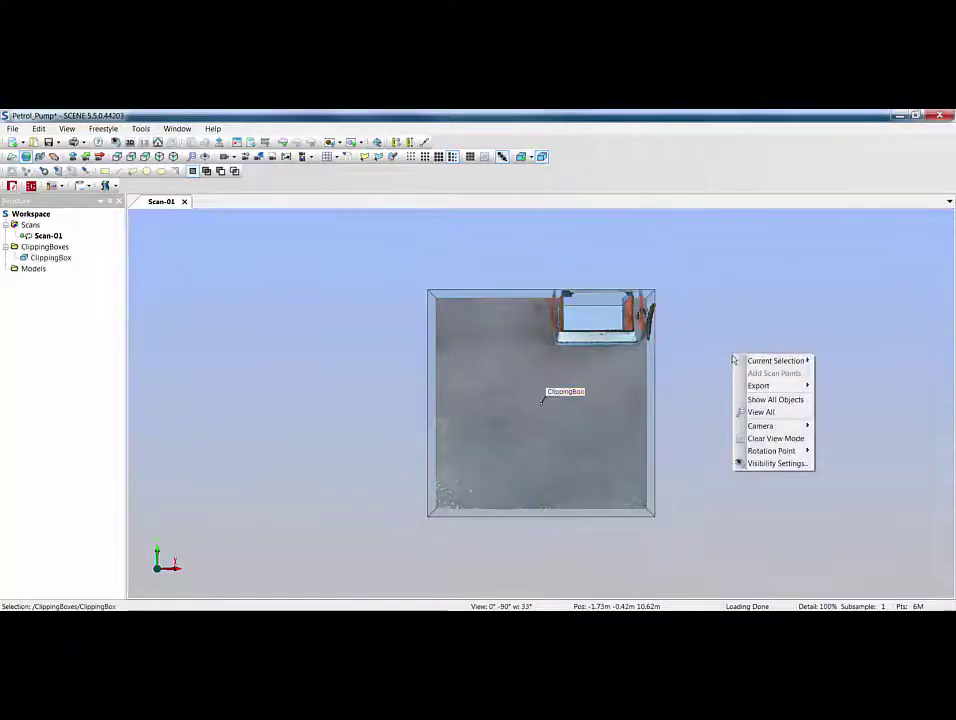
pyautogui.moveTo(760, 428)
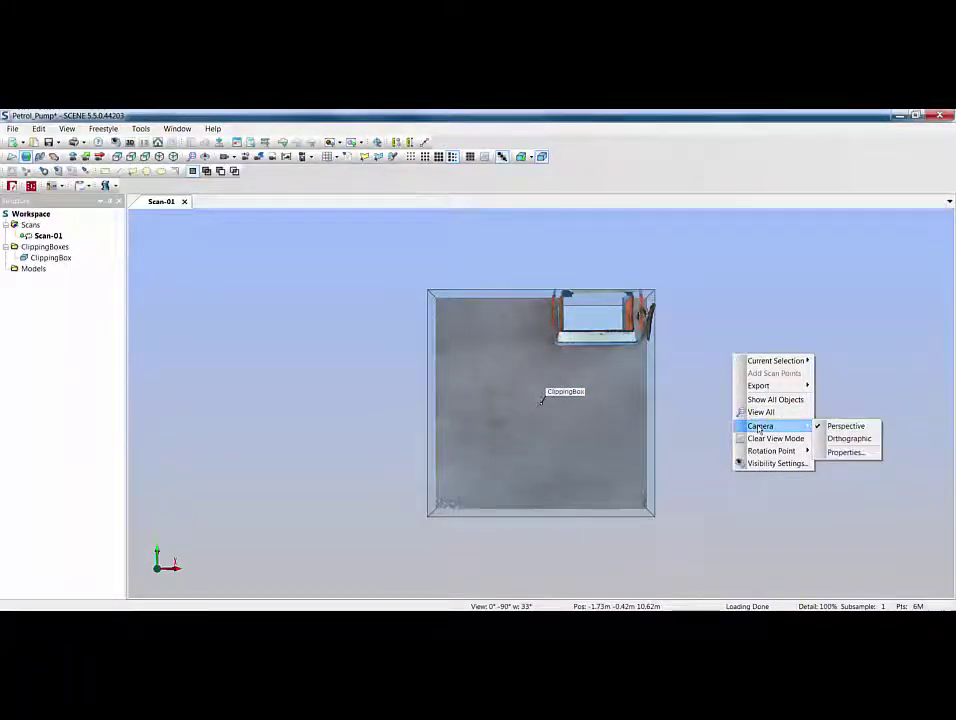
pyautogui.click(840, 440)
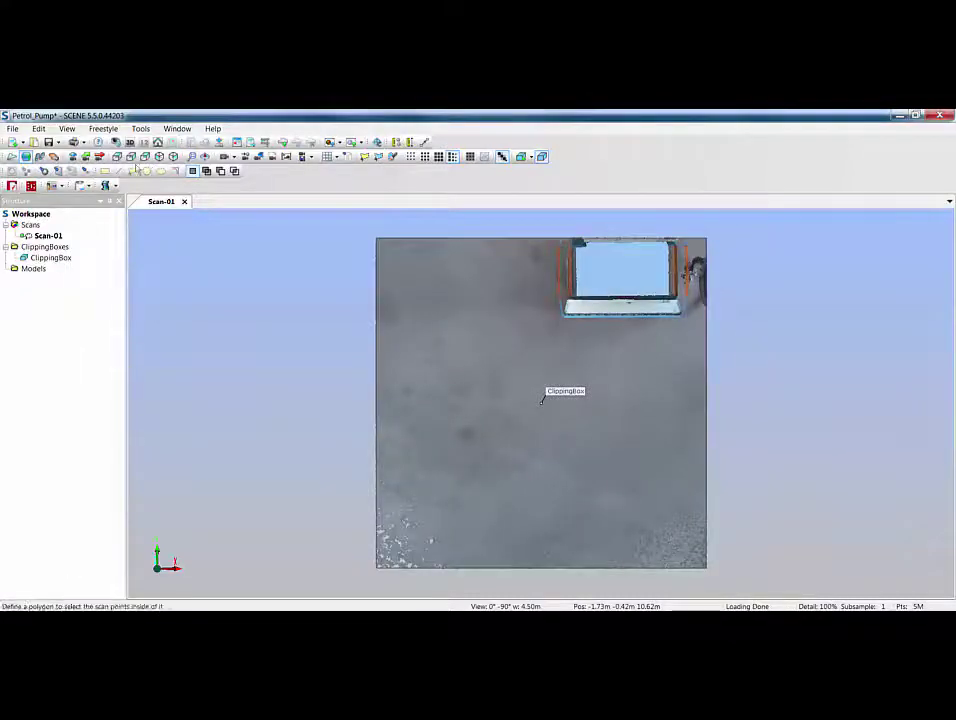
pyautogui.scroll(-5, 600, 307)
pyautogui.scroll(2, 617, 380)
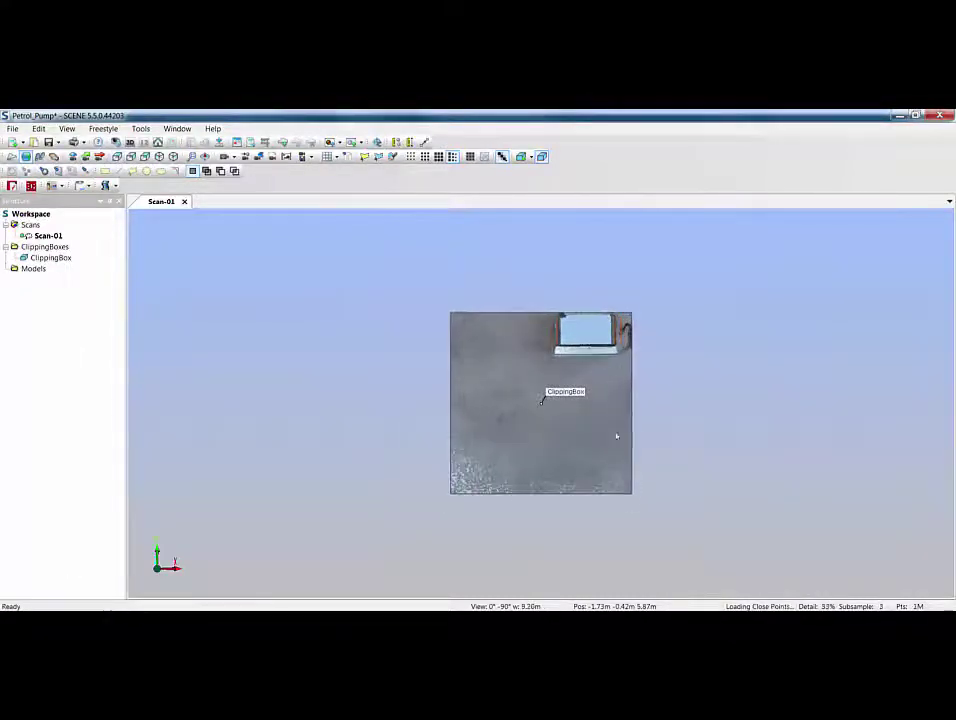
# Step: Select the clipping box and resize its sides in plan to enclose just the pump and its hose
pyautogui.click(53, 260)
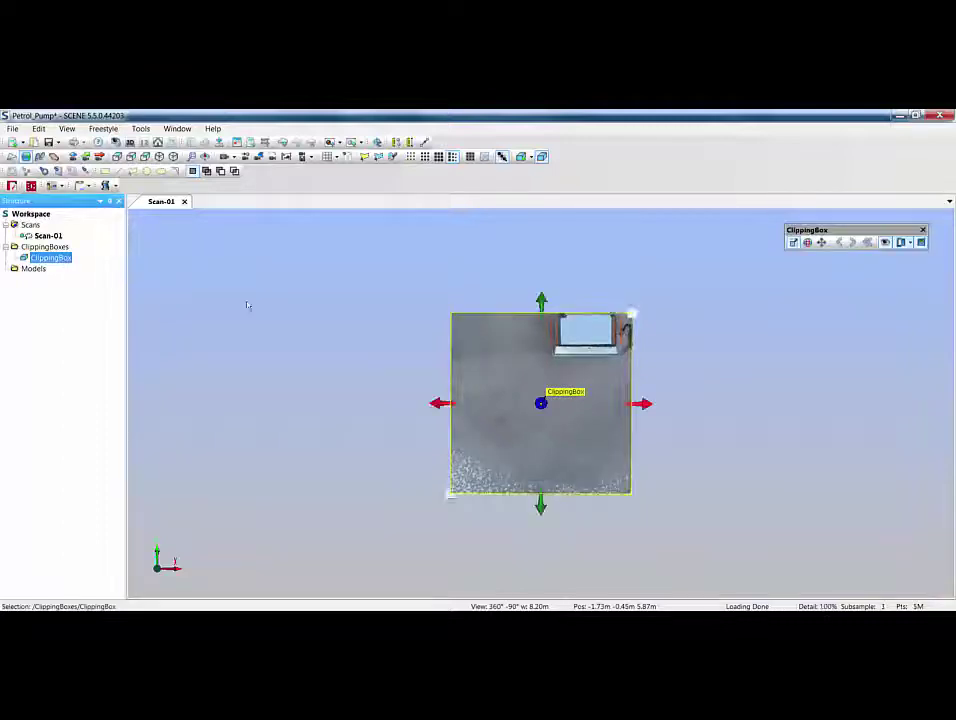
pyautogui.moveTo(543, 302); pyautogui.dragTo(543, 292)
pyautogui.moveTo(547, 509); pyautogui.dragTo(545, 370)
pyautogui.moveTo(440, 331); pyautogui.dragTo(559, 343)
pyautogui.scroll(4, 540, 403)
pyautogui.moveTo(545, 382); pyautogui.dragTo(468, 437, button='middle')
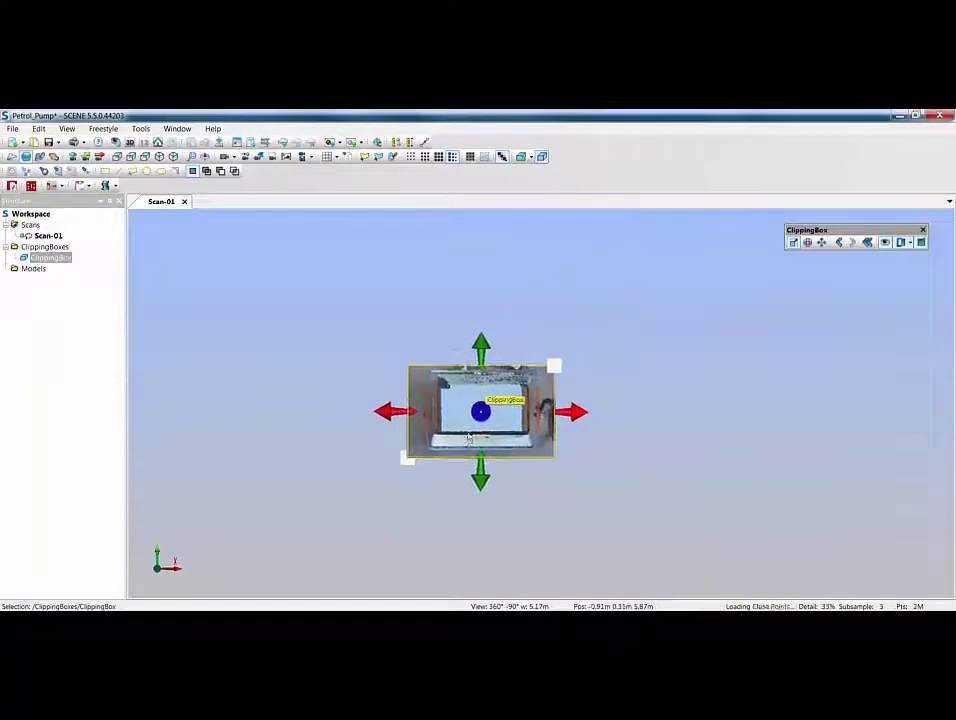
# Step: Fine-tune the clipping box's plan extents so they sit close around the pump and fully include the hose
pyautogui.scroll(5, 445, 284)
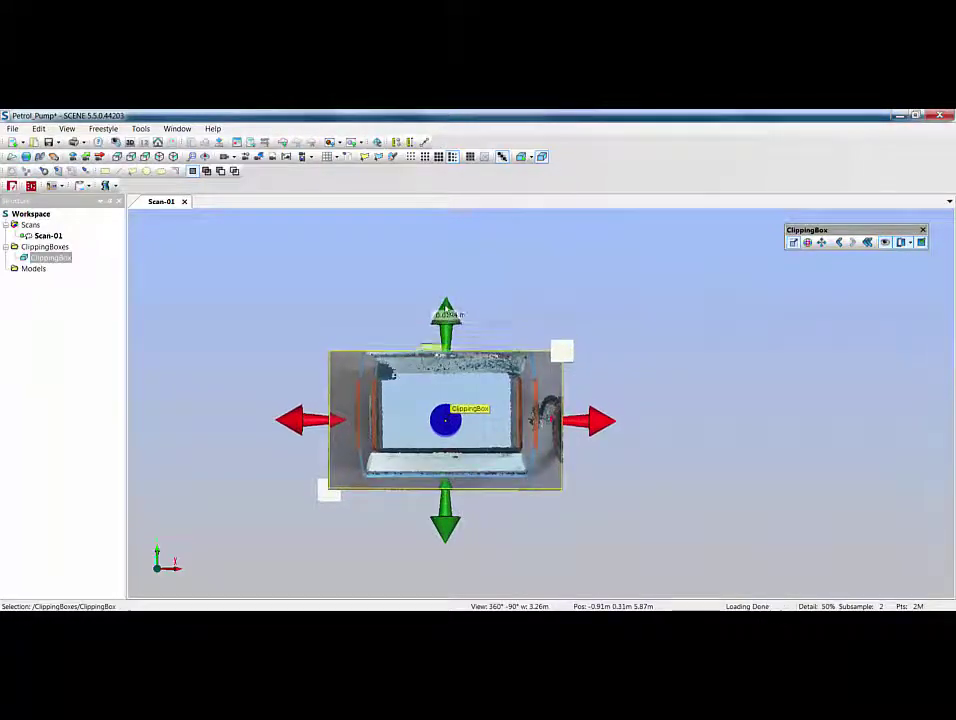
pyautogui.moveTo(598, 423); pyautogui.dragTo(617, 420)
pyautogui.moveTo(292, 425); pyautogui.dragTo(315, 425)
pyautogui.moveTo(470, 538); pyautogui.dragTo(467, 528)
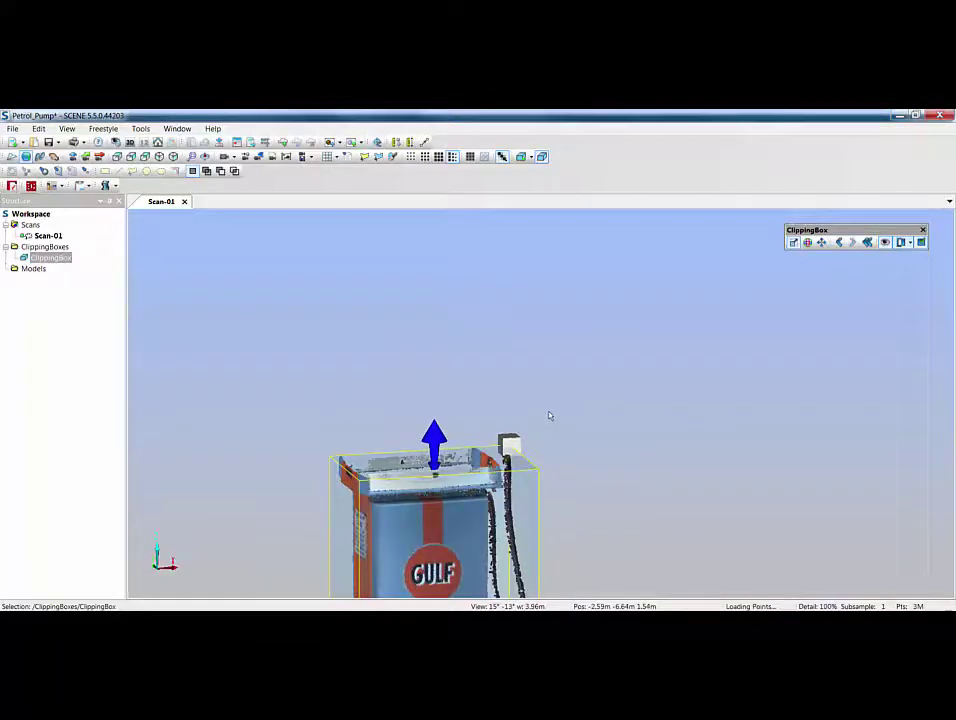
# Step: Fit the clipping box's height to the pump, from just below the ground to just above the pump's top
pyautogui.scroll(-3, 549, 415)
pyautogui.moveTo(532, 406); pyautogui.dragTo(534, 291, button='middle')
pyautogui.moveTo(487, 570); pyautogui.dragTo(490, 485)
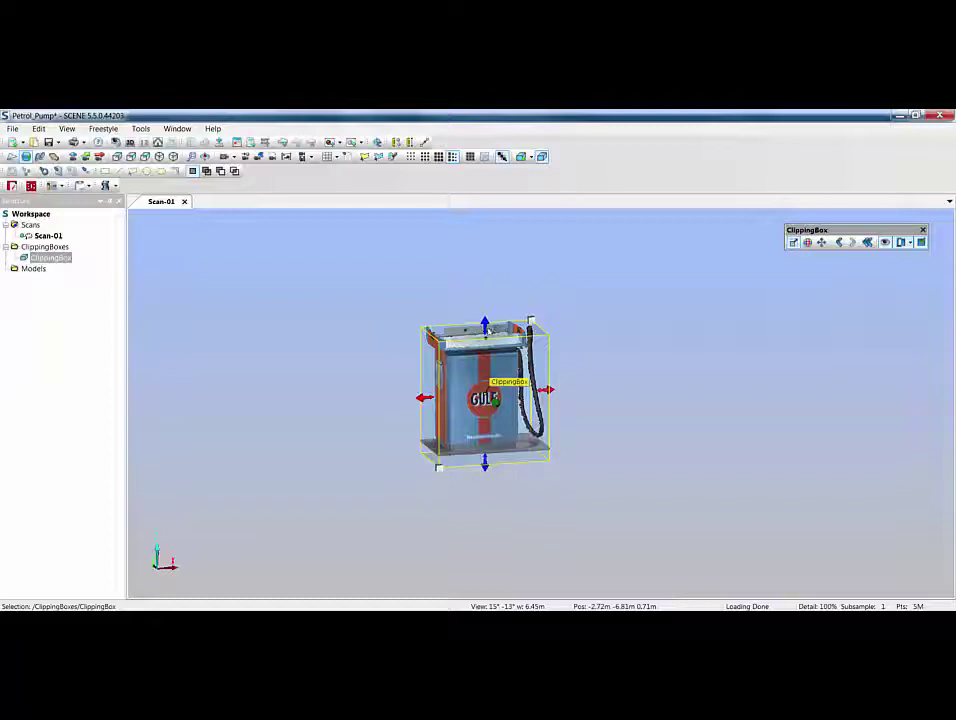
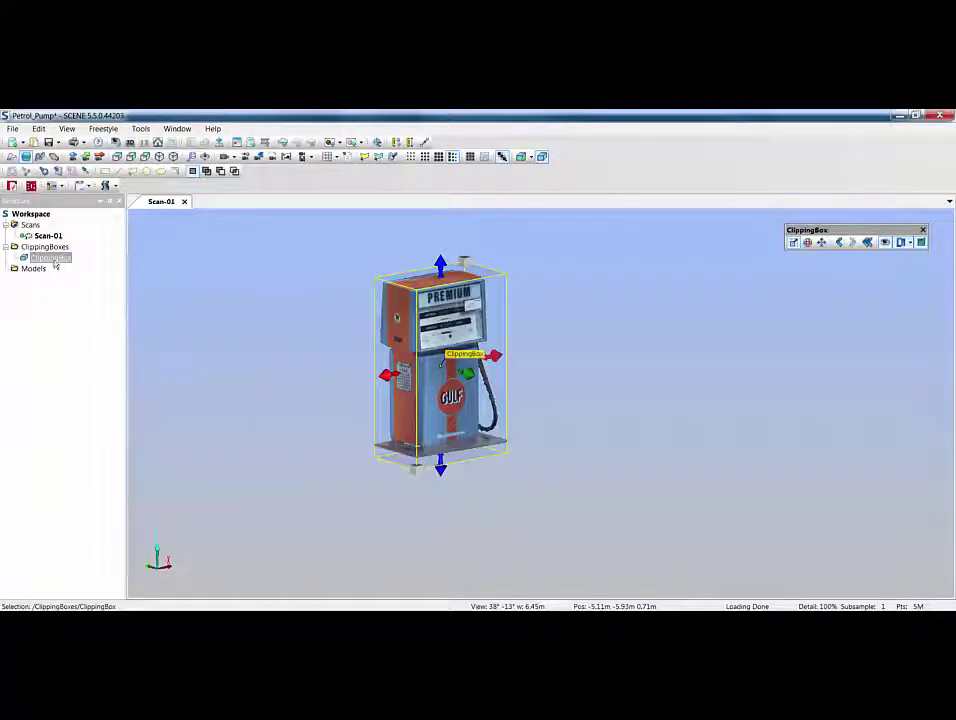
# Step: Delete the invisible points of all active clipping boxes and remove the clipping box
pyautogui.rightClick(54, 258)
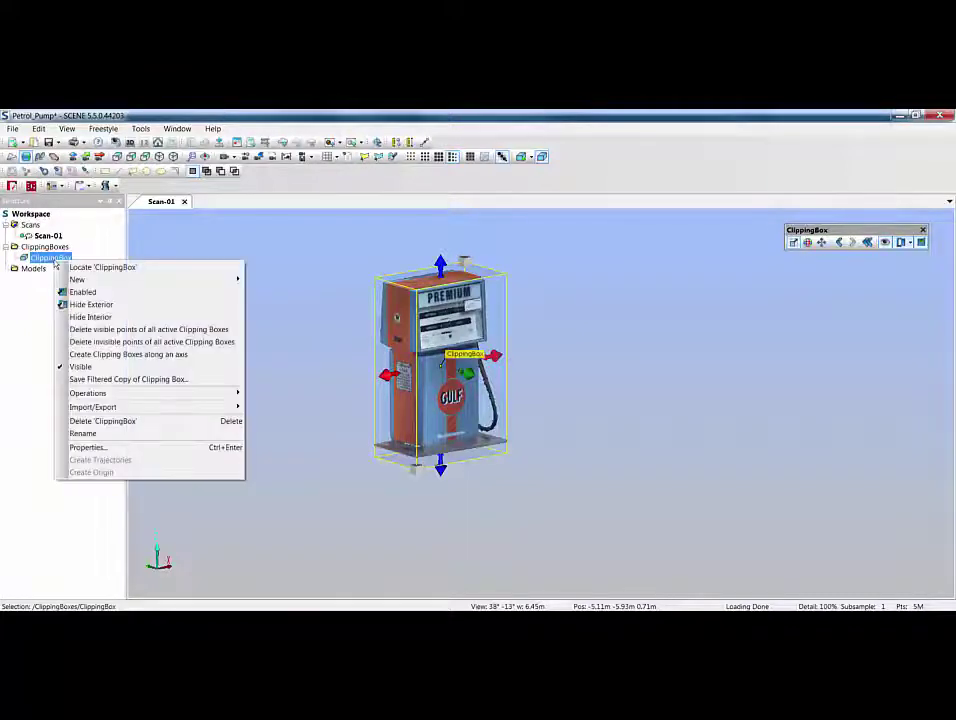
pyautogui.click(88, 346)
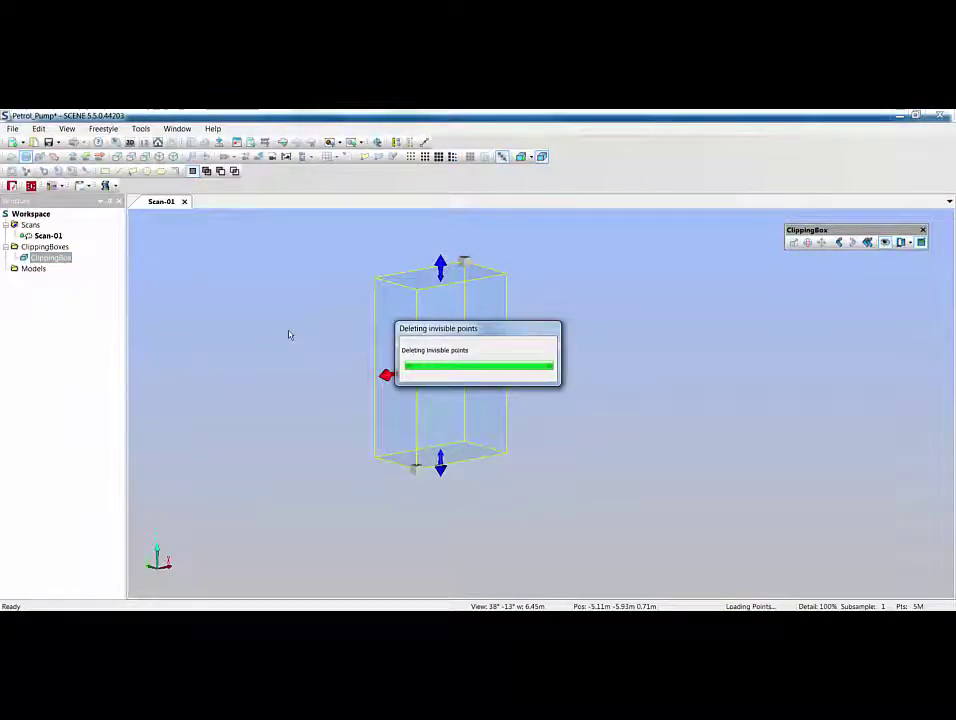
pyautogui.click(62, 262)
pyautogui.click(64, 308)
pyautogui.doubleClick(31, 258)
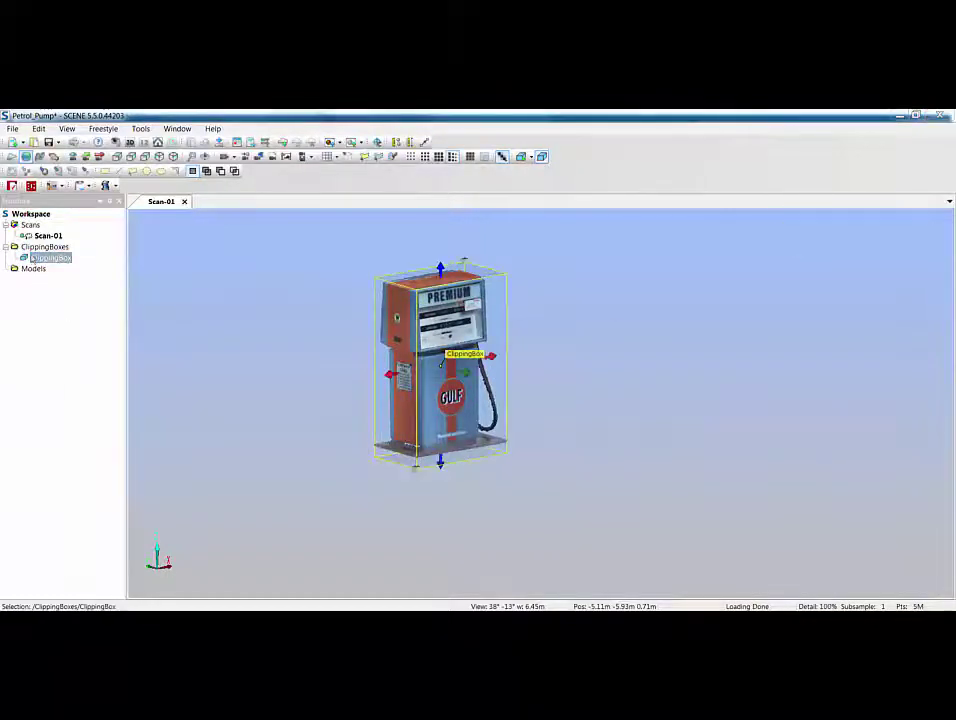
pyautogui.press('Delete')
pyautogui.click(527, 410)
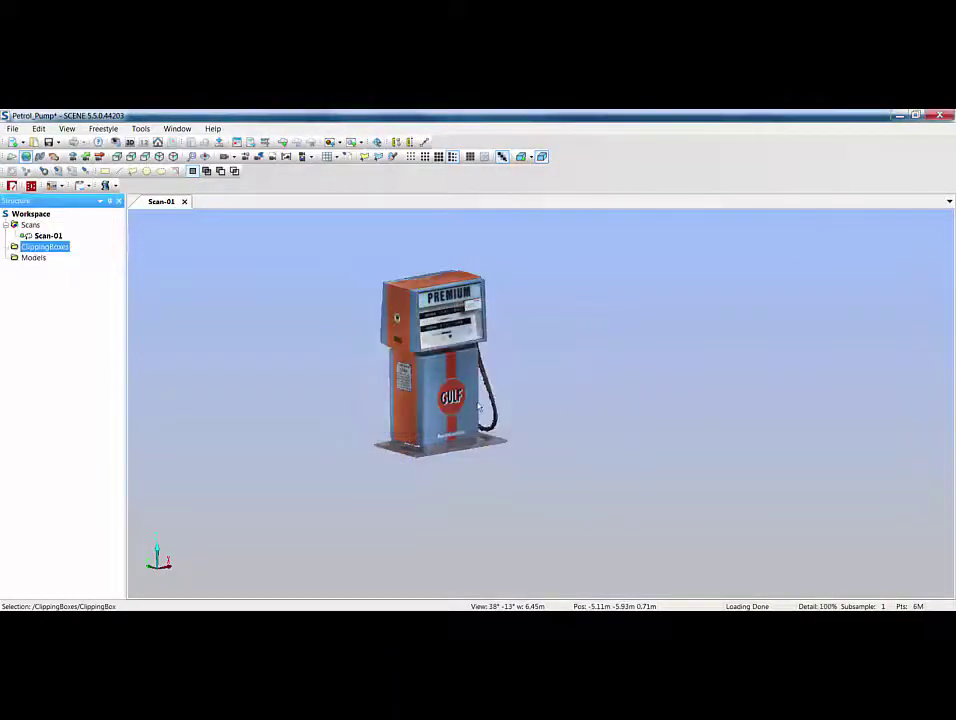
# Step: Add the floating vertical strip of hose points beside the pump with the brush selector, and delete those points
pyautogui.moveTo(467, 395)
pyautogui.mouseDown(button='middle')
pyautogui.moveTo(438, 395)
pyautogui.moveTo(466, 394)
pyautogui.mouseUp(button='middle')
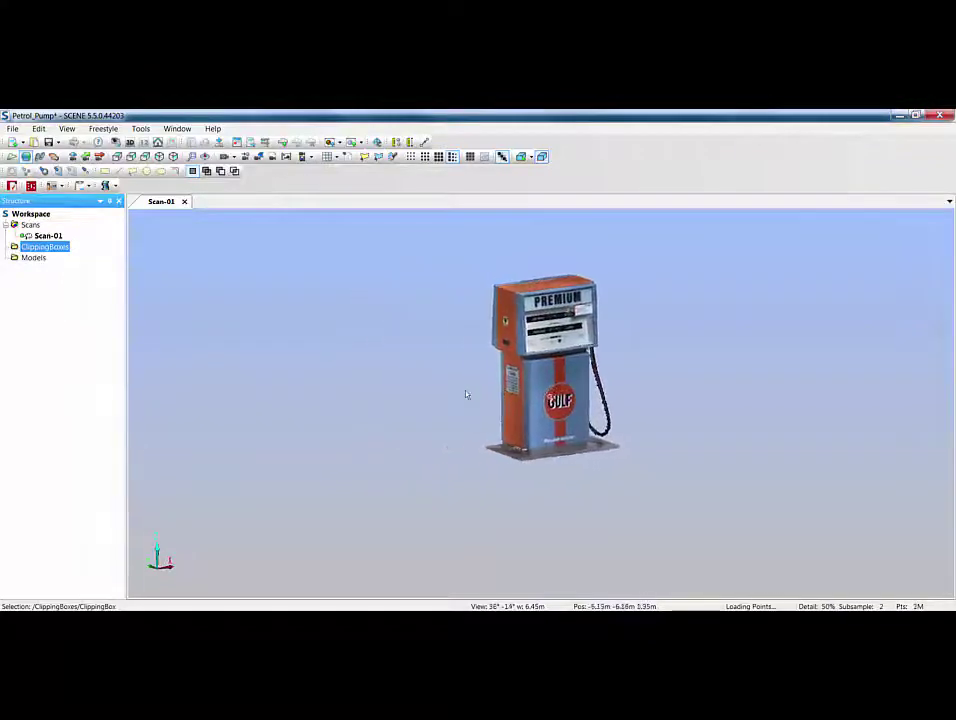
pyautogui.moveTo(465, 394); pyautogui.dragTo(692, 390)
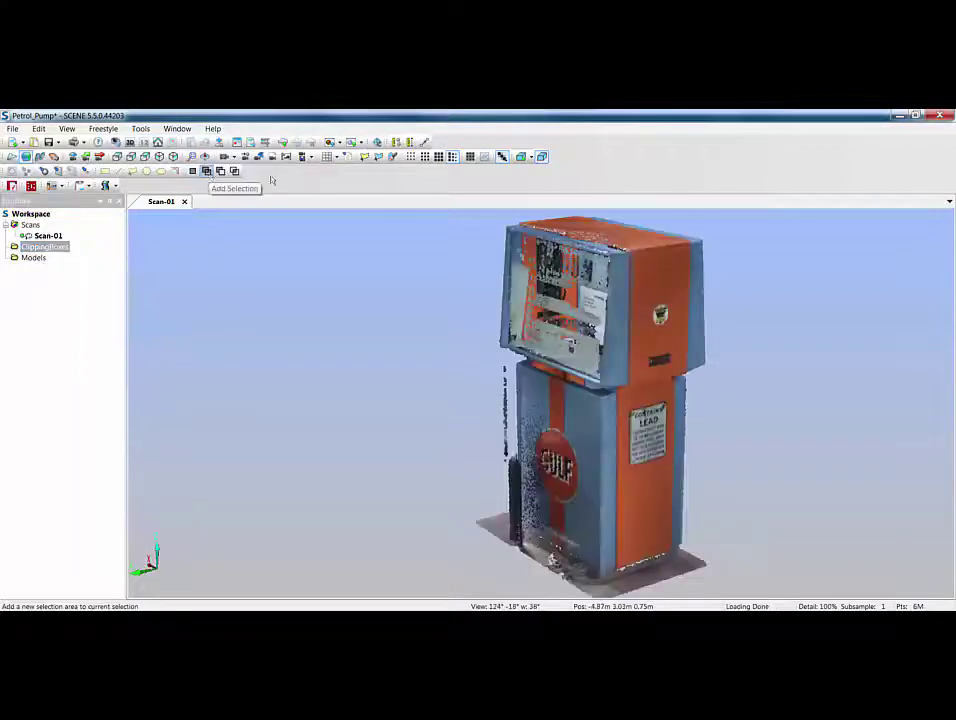
pyautogui.click(393, 156)
pyautogui.click(504, 367)
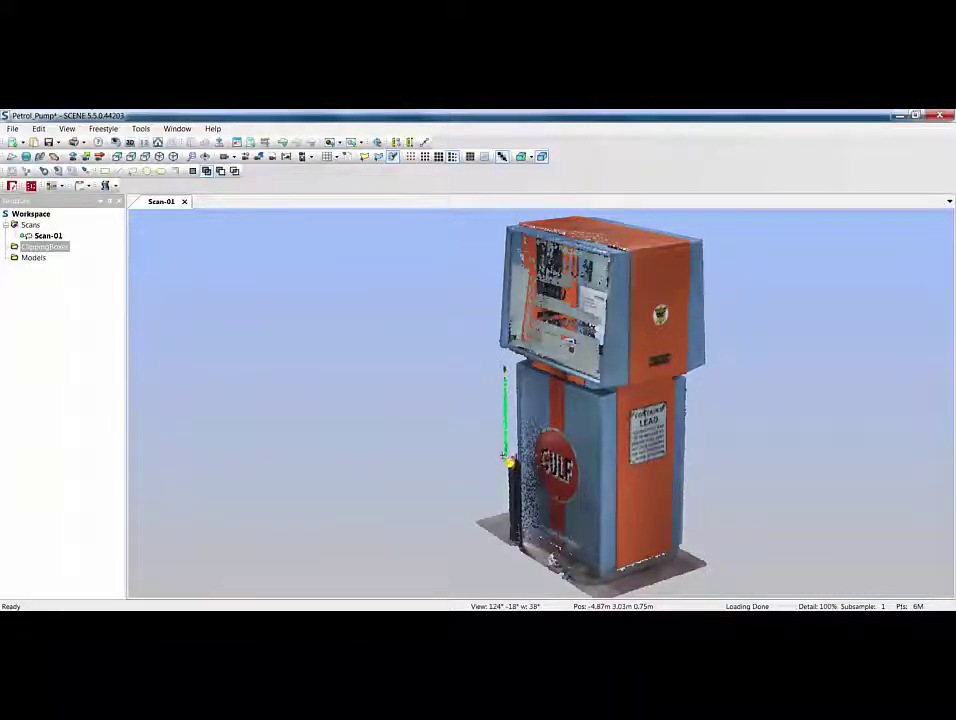
pyautogui.click(505, 458)
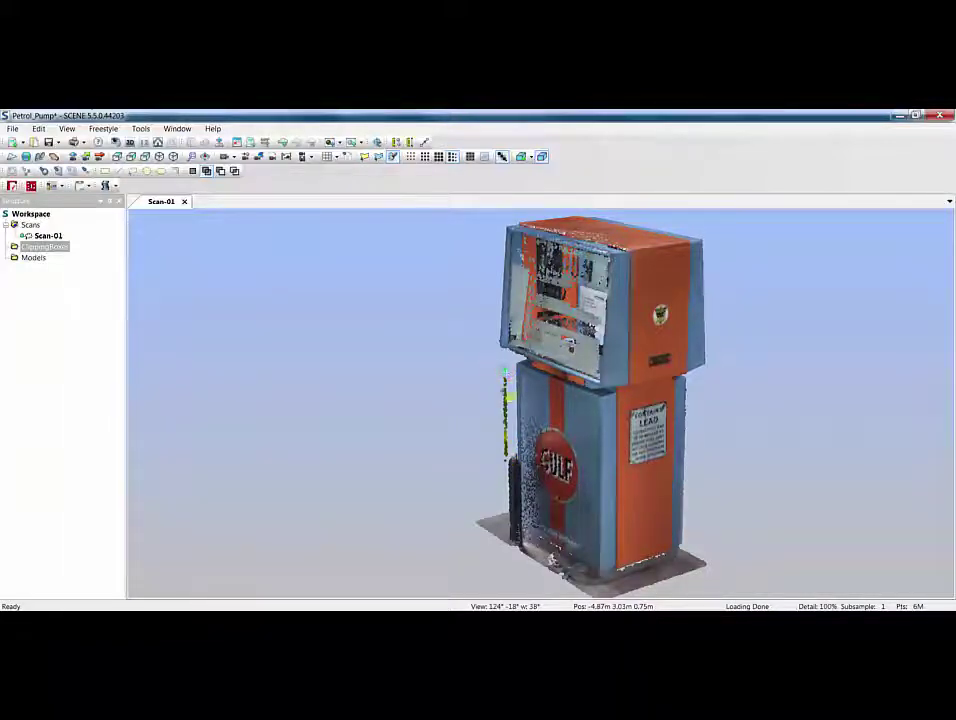
pyautogui.rightClick(348, 321)
pyautogui.moveTo(392, 324)
pyautogui.click(450, 336)
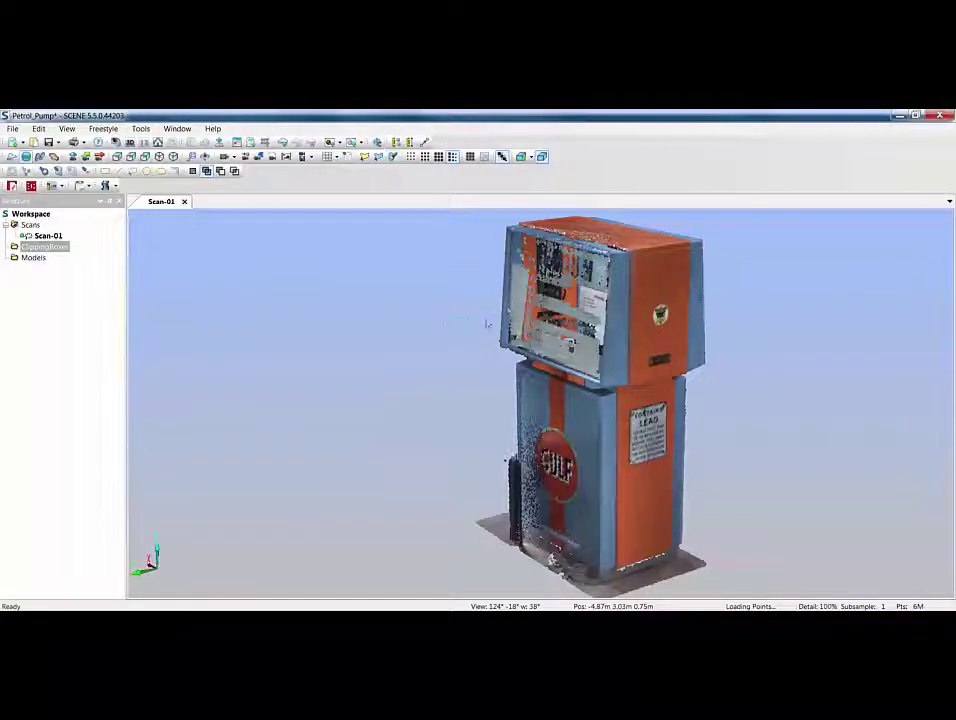
# Step: Brush-select the leftover stray points next to the top of the remaining hose, and delete them
pyautogui.scroll(3, 512, 478)
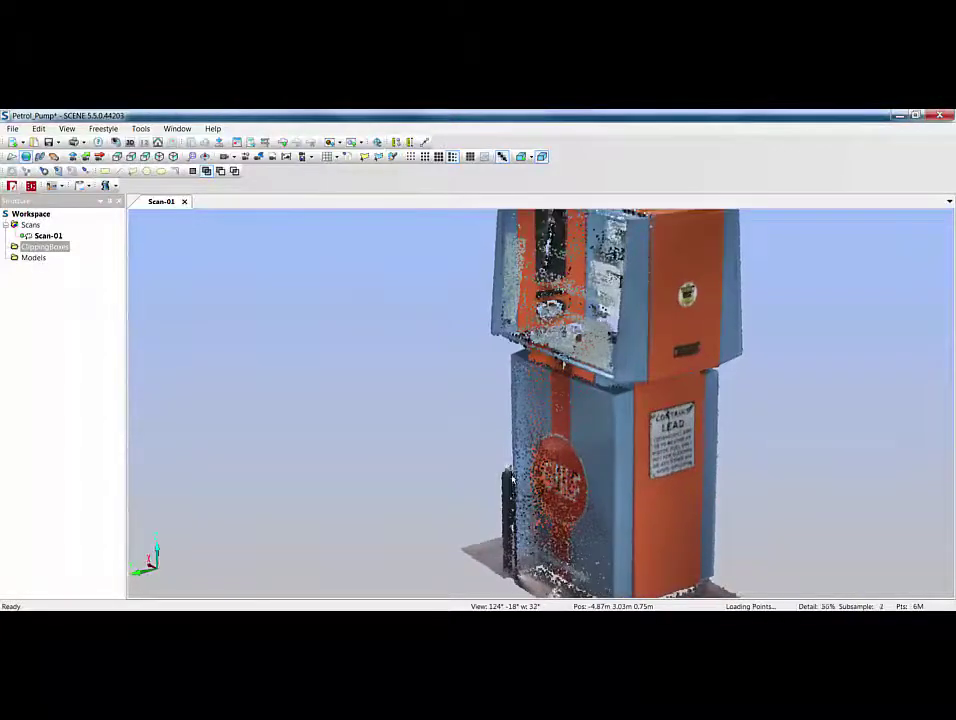
pyautogui.click(392, 156)
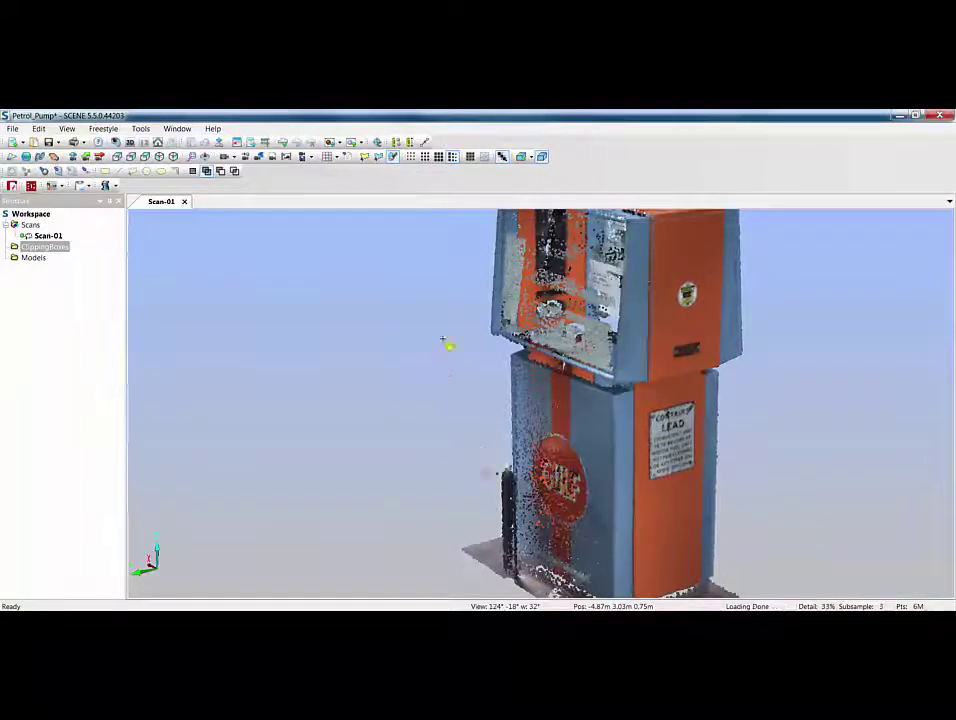
pyautogui.rightClick(358, 326)
pyautogui.moveTo(400, 332)
pyautogui.click(455, 344)
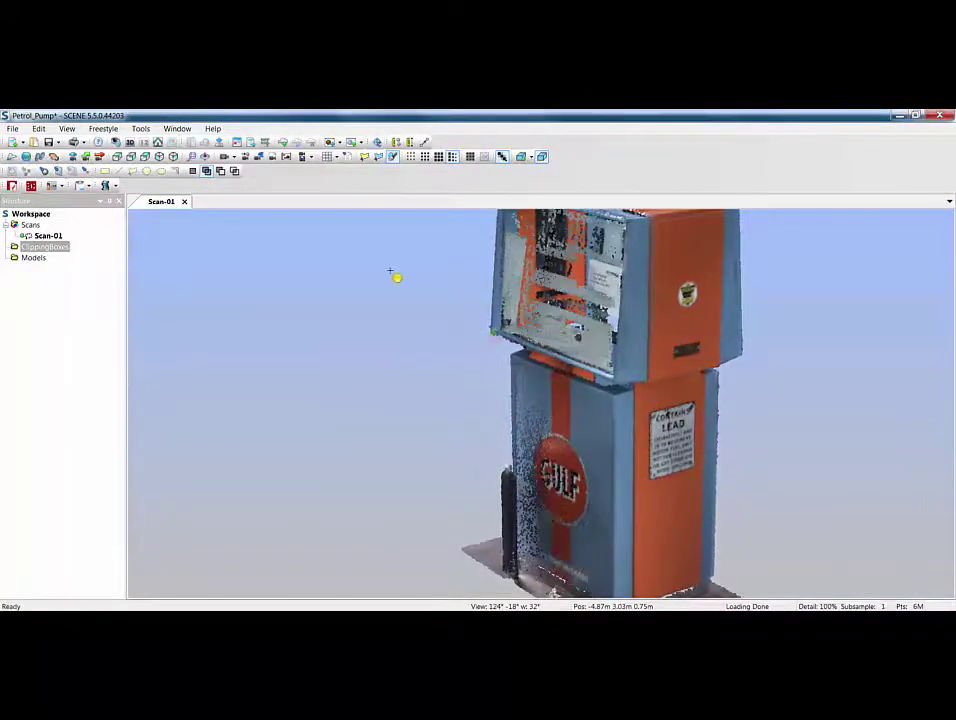
# Step: Try painting a brush selection across the pump's lower front and side, and cancel it
pyautogui.moveTo(517, 368)
pyautogui.mouseDown()
pyautogui.moveTo(560, 412)
pyautogui.moveTo(550, 460)
pyautogui.moveTo(647, 457)
pyautogui.moveTo(694, 412)
pyautogui.moveTo(610, 425)
pyautogui.moveTo(542, 472)
pyautogui.mouseUp()
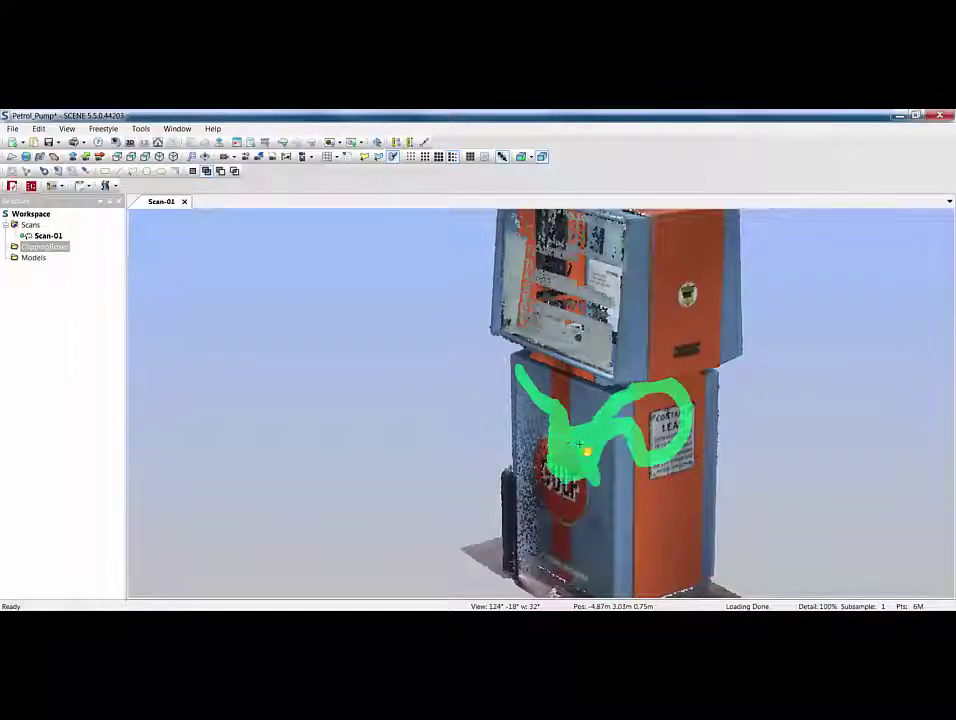
pyautogui.press('Escape')
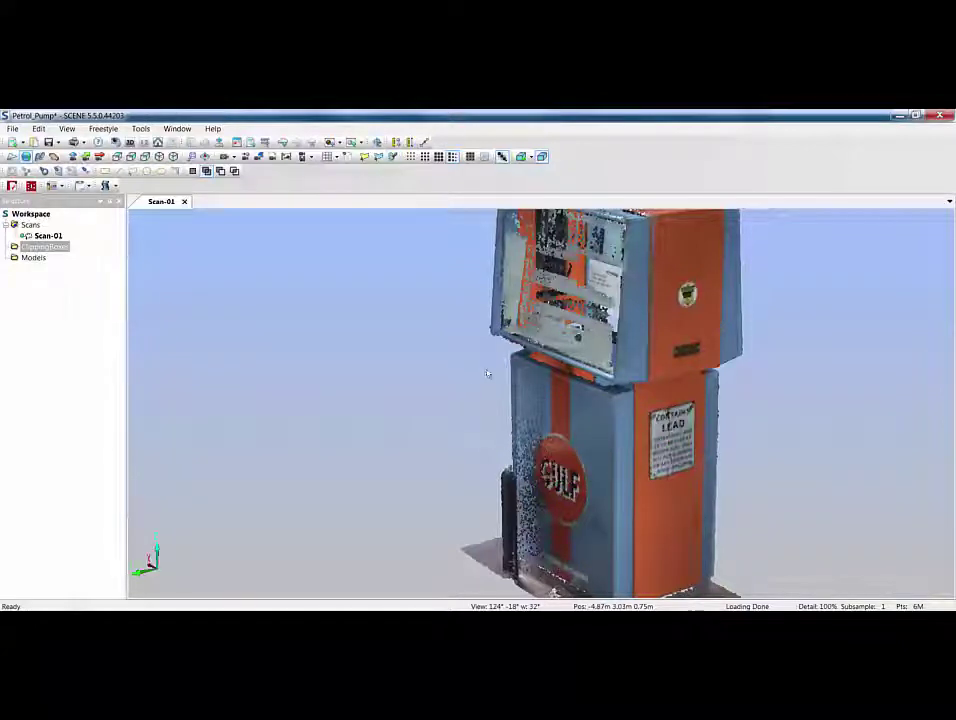
pyautogui.scroll(-3, 314, 371)
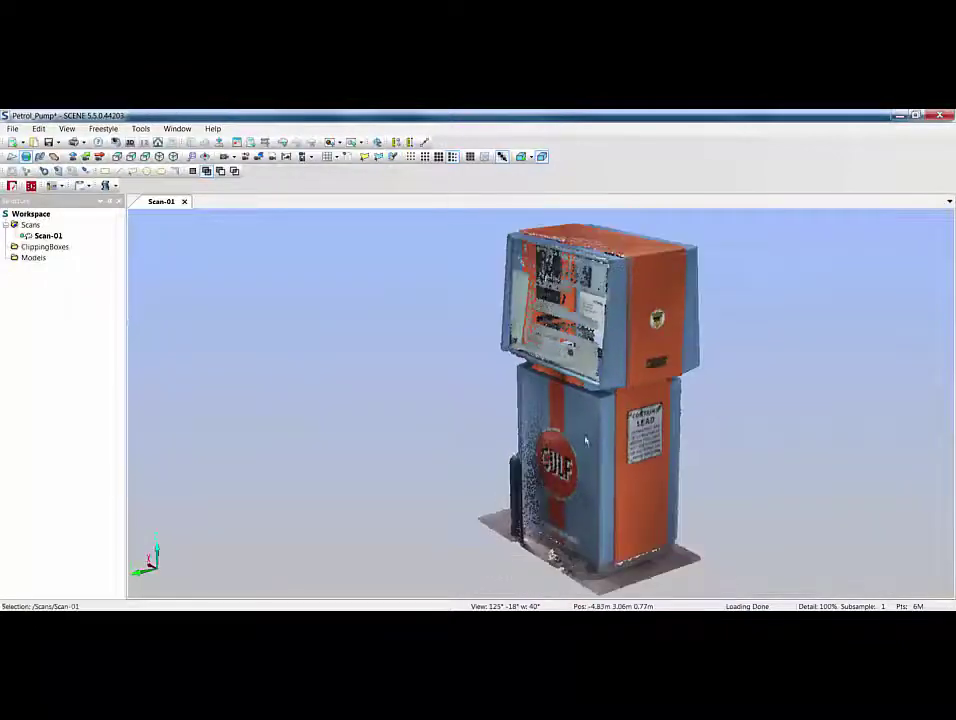
# Step: Prepare a point cloud export of Scan-01 in E57 format, with the file named Pump1 in the desktop's Pump folder
pyautogui.rightClick(56, 237)
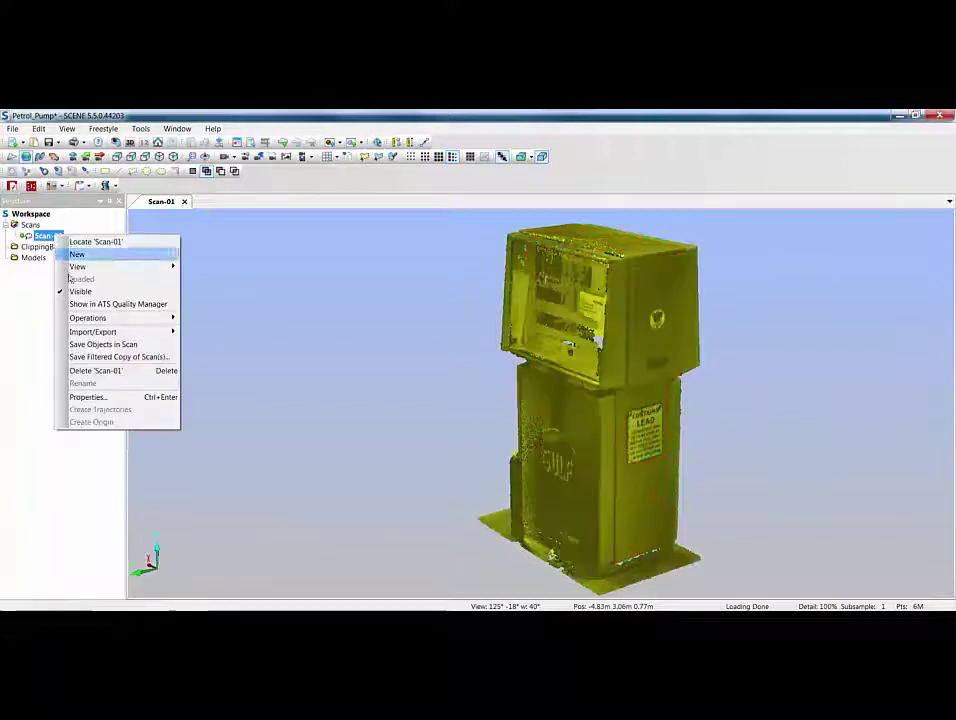
pyautogui.moveTo(94, 335)
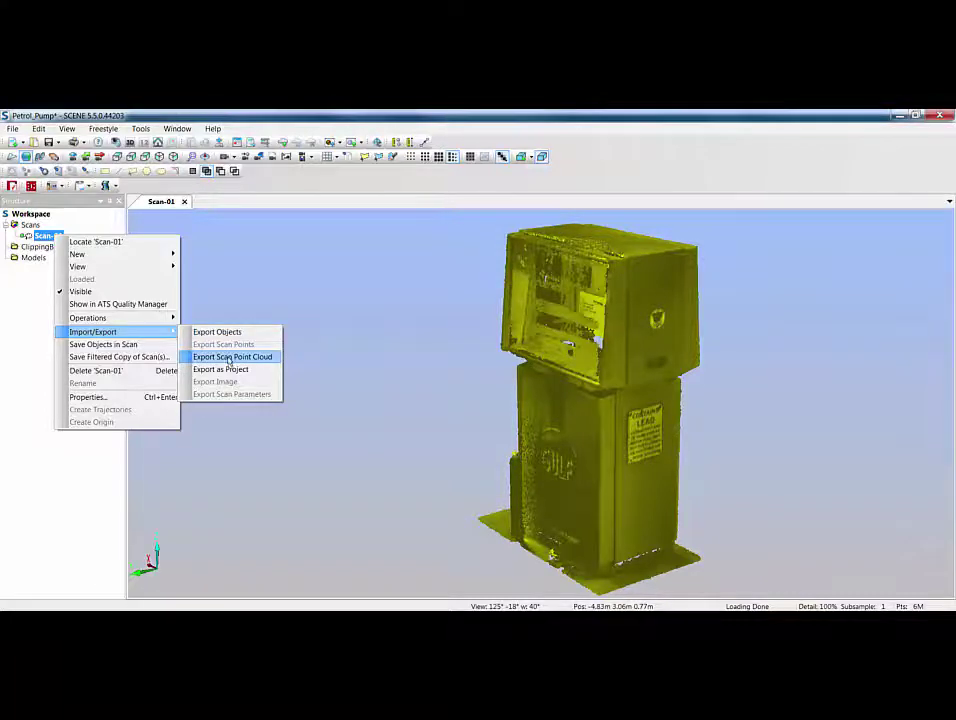
pyautogui.click(229, 358)
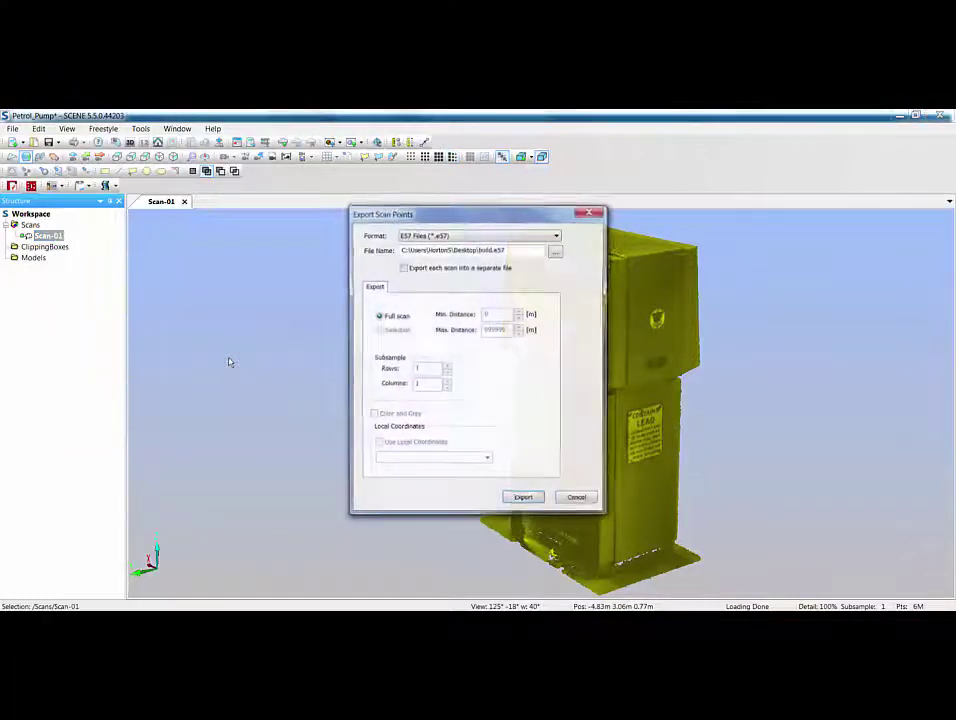
pyautogui.click(556, 250)
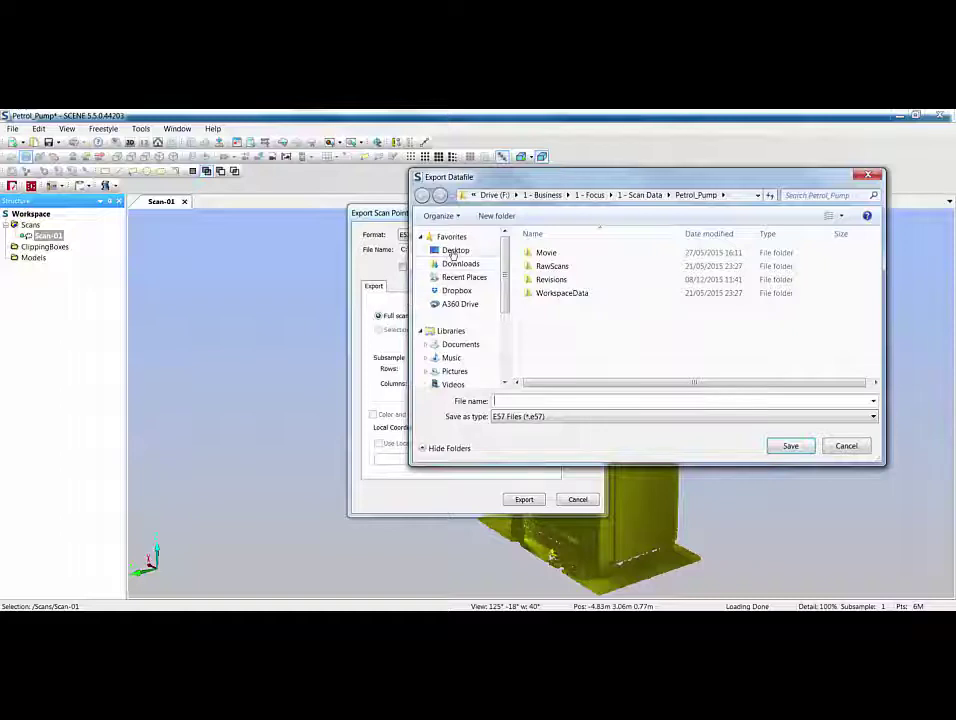
pyautogui.click(455, 250)
pyautogui.doubleClick(698, 314)
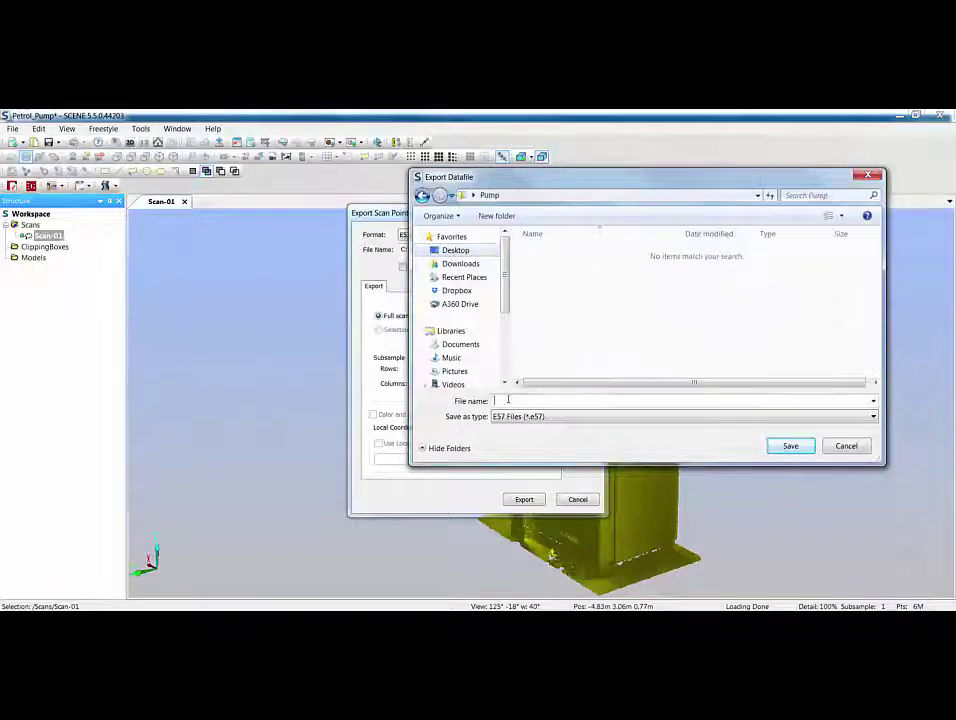
pyautogui.write('Pump1')
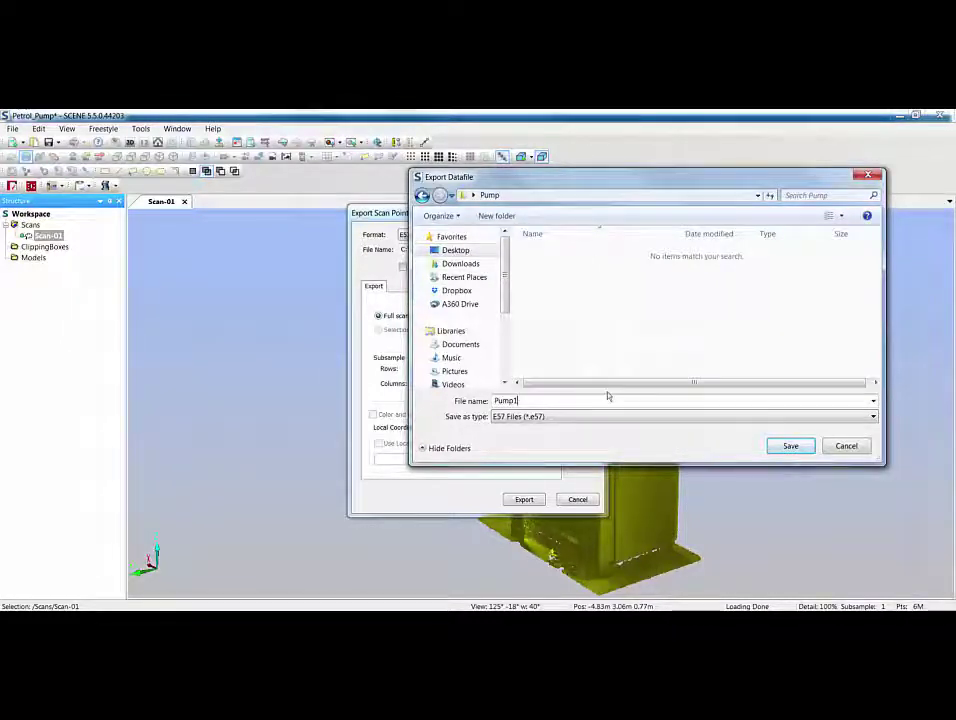
pyautogui.click(790, 445)
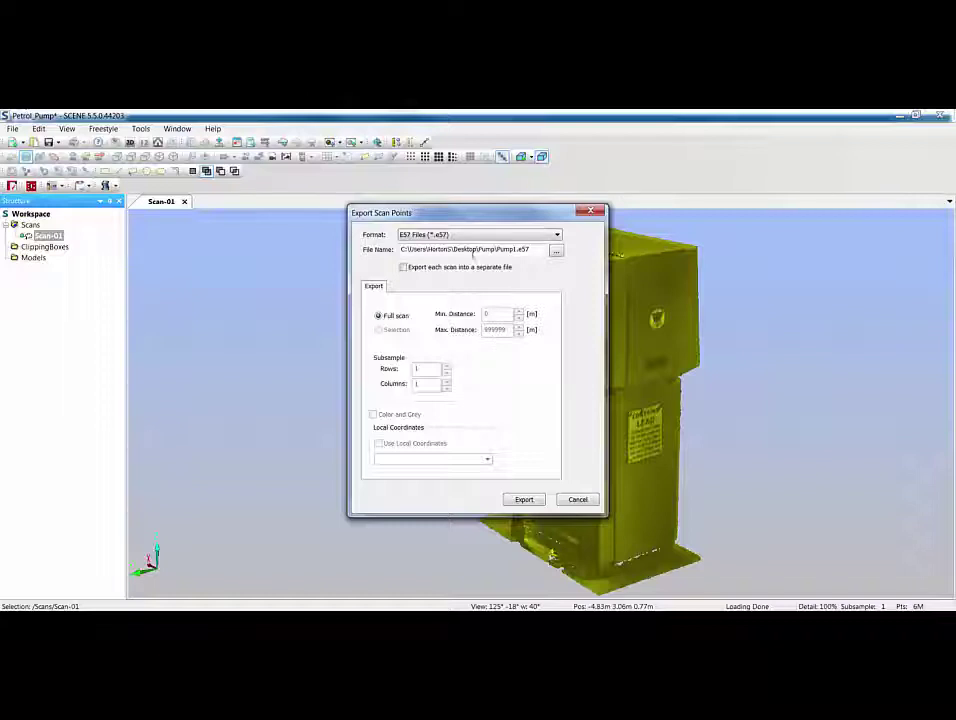
# Step: Run the scan point export, check the exported file in the Pump folder, and put that folder window away
pyautogui.click(523, 499)
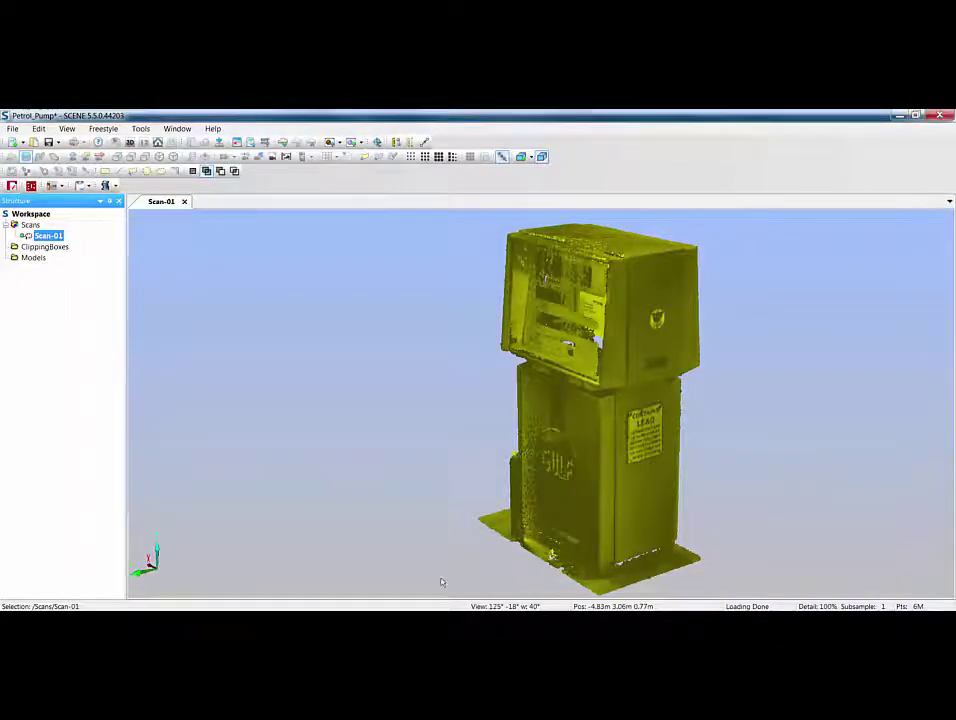
pyautogui.hotkey('alt', 'Tab')
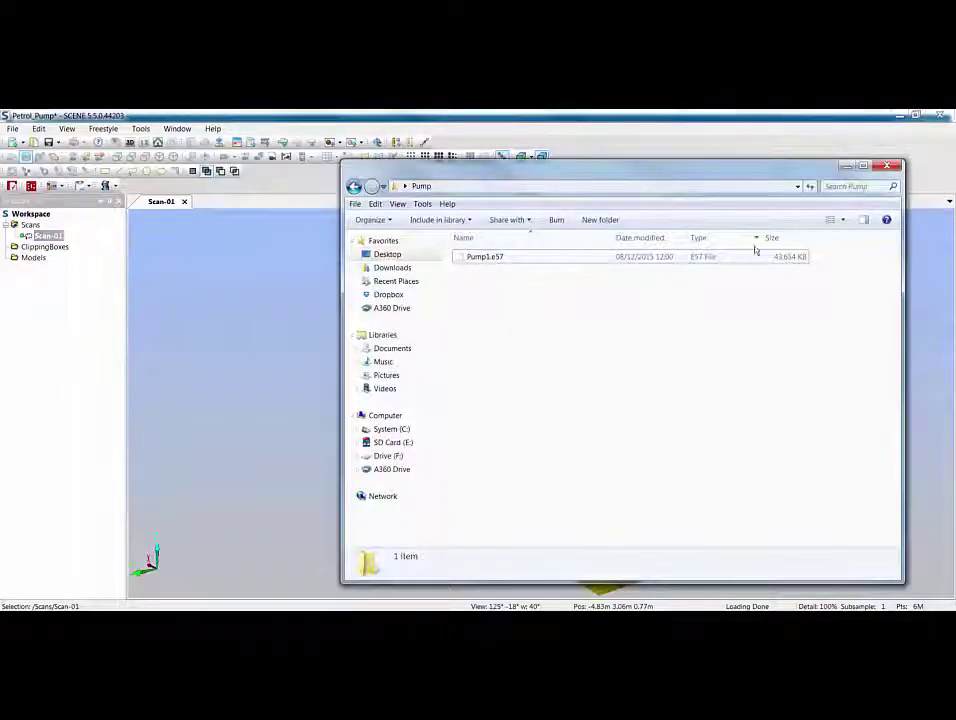
pyautogui.click(845, 166)
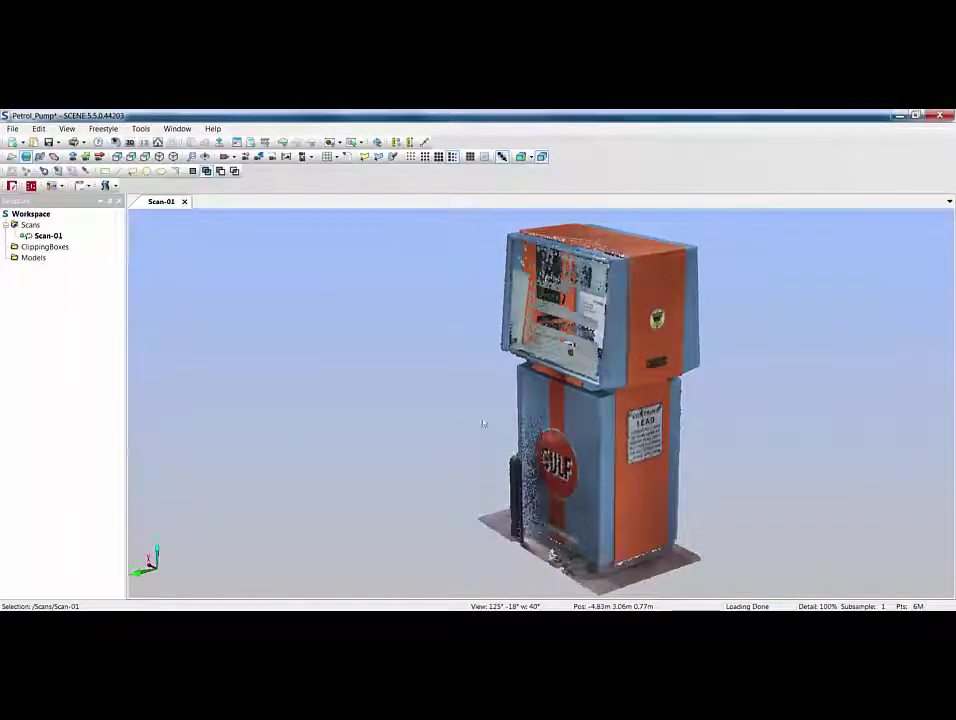
# Step: Show the pump from above with the orthographic camera
pyautogui.click(117, 157)
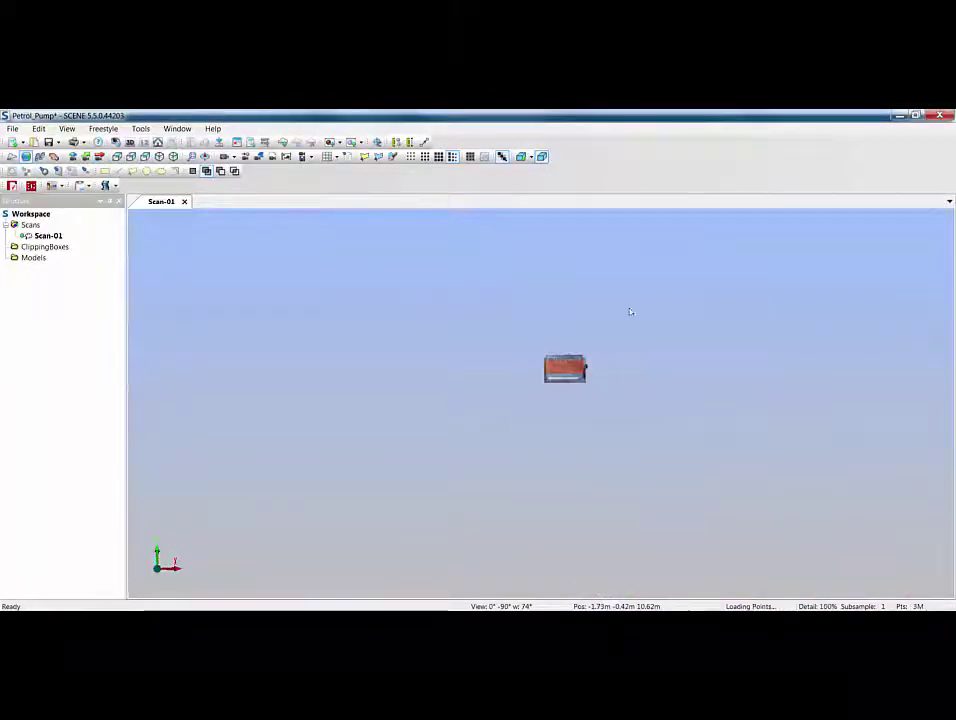
pyautogui.rightClick(655, 366)
pyautogui.moveTo(715, 435)
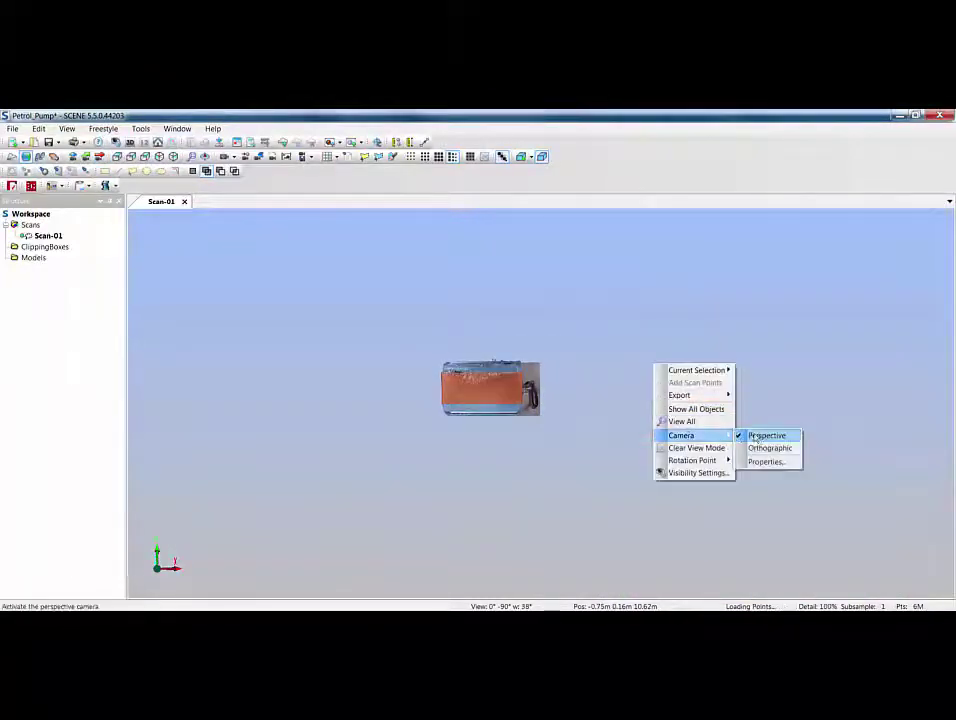
pyautogui.click(763, 448)
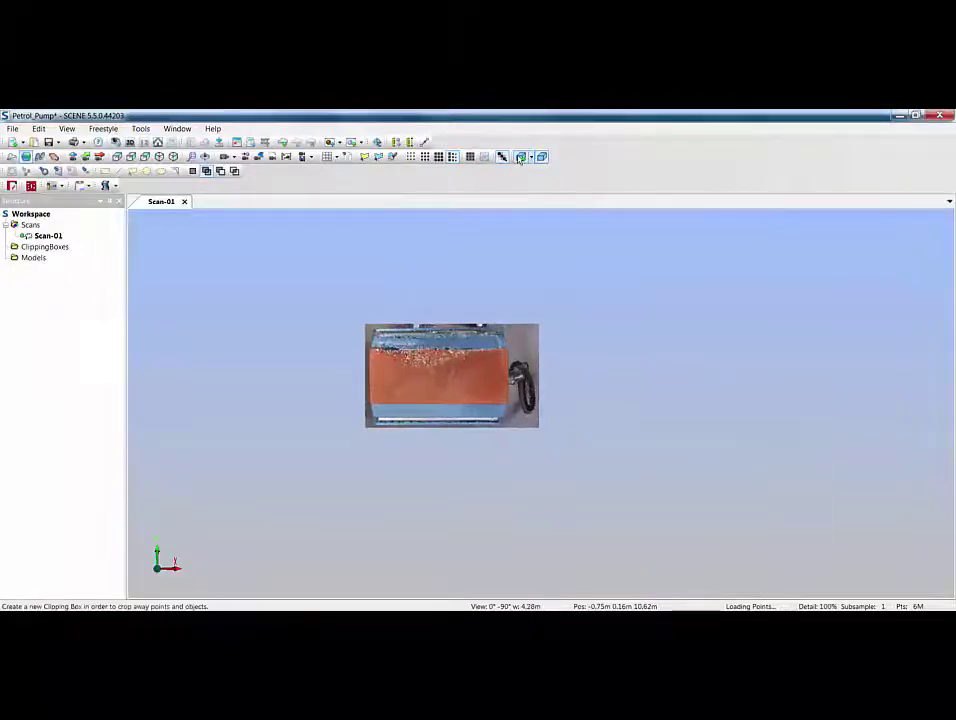
# Step: Create a new clipping box and shrink it to a thin slice across the pump's hose-free end, with its depth close to the pump's
pyautogui.click(520, 157)
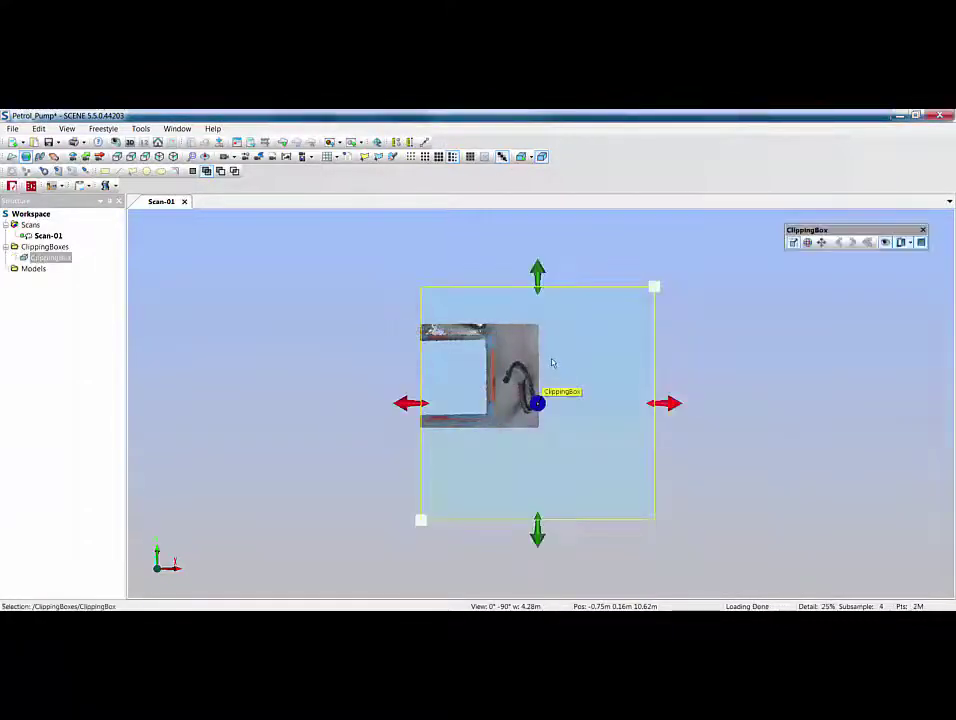
pyautogui.moveTo(642, 405); pyautogui.dragTo(484, 405)
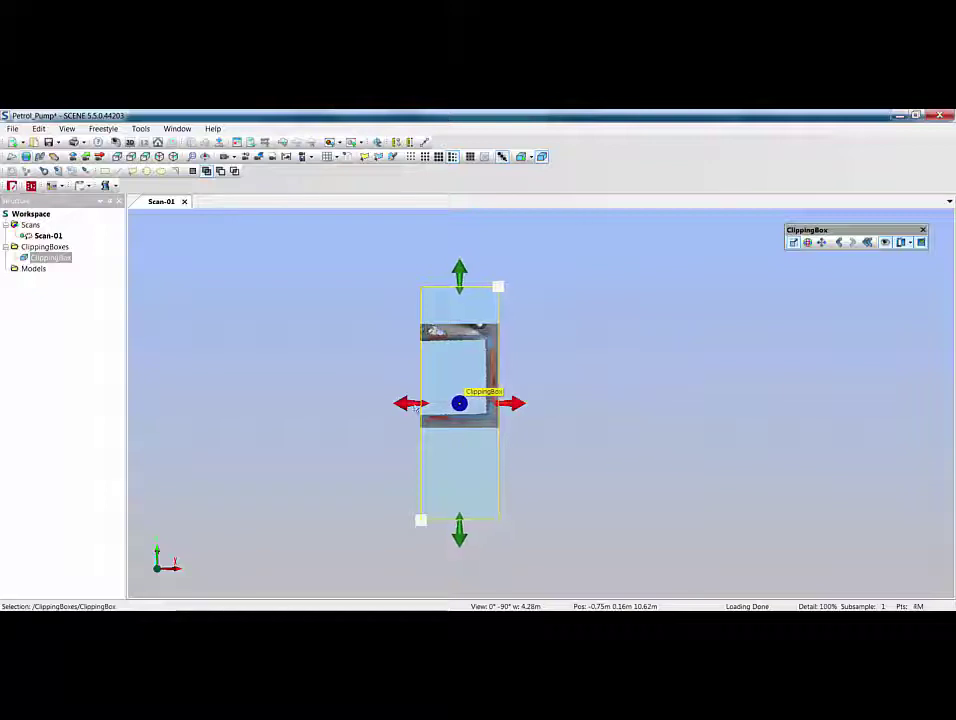
pyautogui.moveTo(405, 404); pyautogui.dragTo(382, 406)
pyautogui.moveTo(512, 401); pyautogui.dragTo(416, 419)
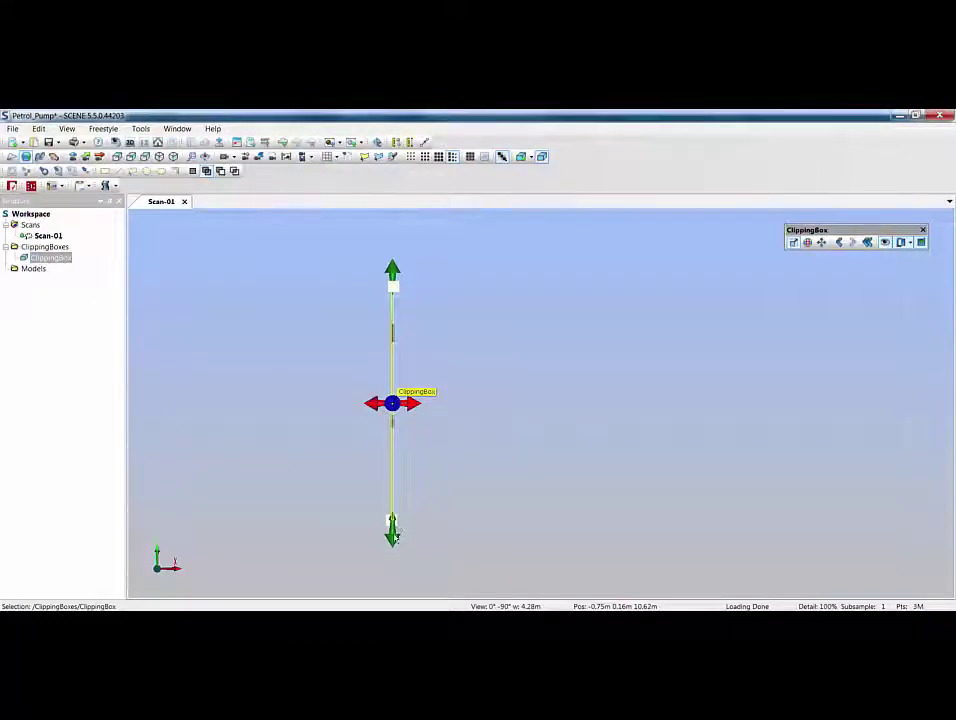
pyautogui.moveTo(395, 537); pyautogui.dragTo(393, 446)
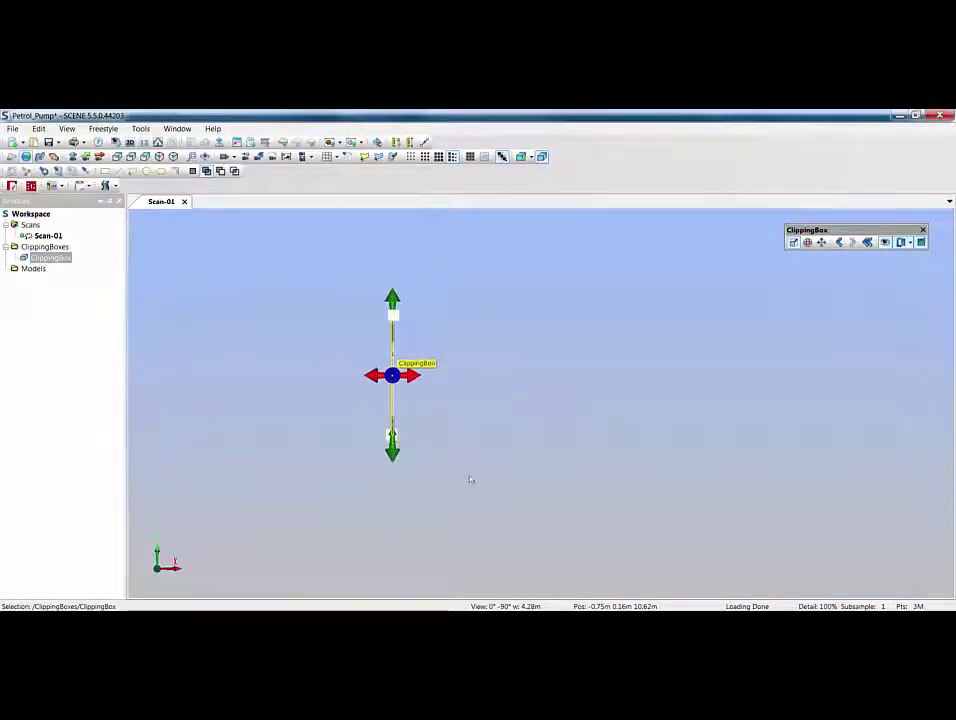
# Step: Raise the bottom of the thin clipping box to fit the pump's height, and check the slice from an oblique angle
pyautogui.moveTo(470, 480); pyautogui.dragTo(454, 234)
pyautogui.scroll(-2, 392, 232)
pyautogui.moveTo(443, 510); pyautogui.dragTo(443, 436)
pyautogui.moveTo(543, 382); pyautogui.dragTo(574, 448)
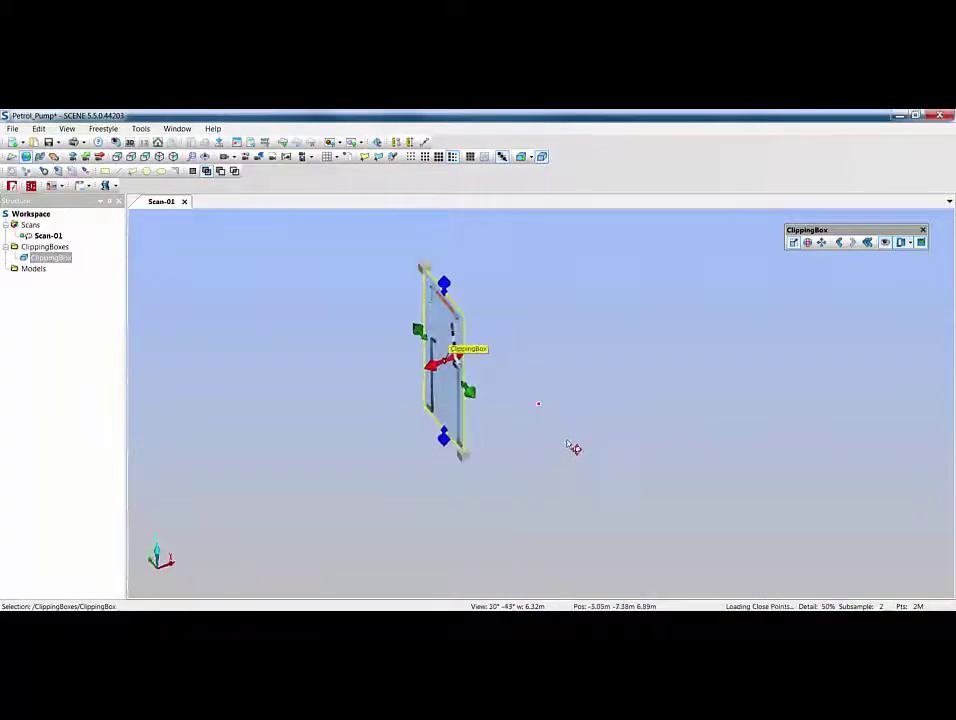
# Step: Start creating clipping boxes along the positive x-axis of the thin clipping box, with clipping disabled
pyautogui.rightClick(64, 262)
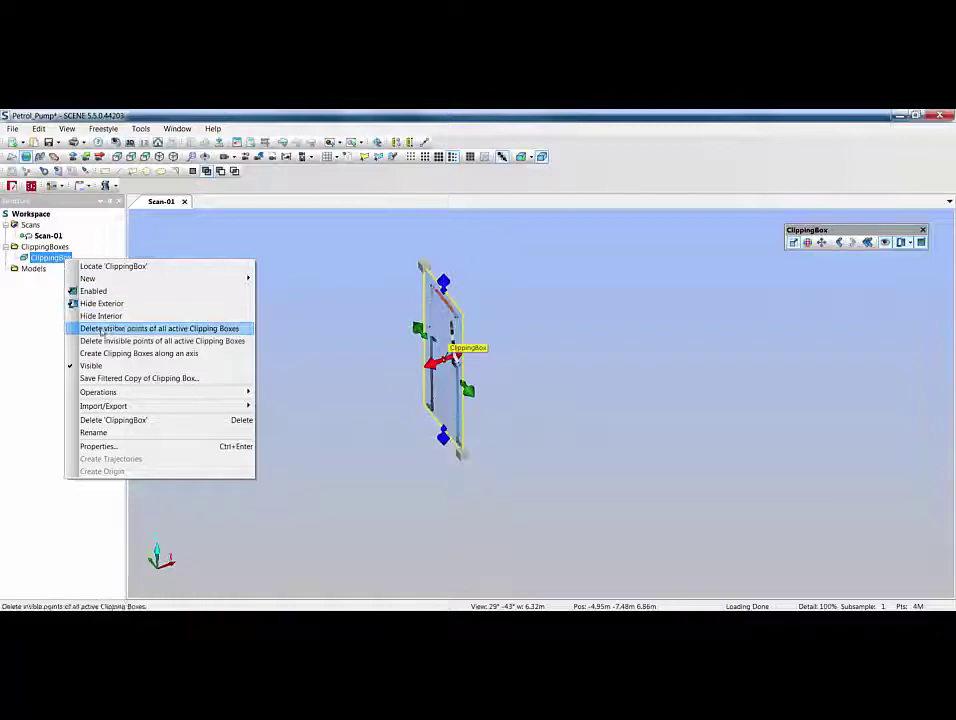
pyautogui.click(112, 355)
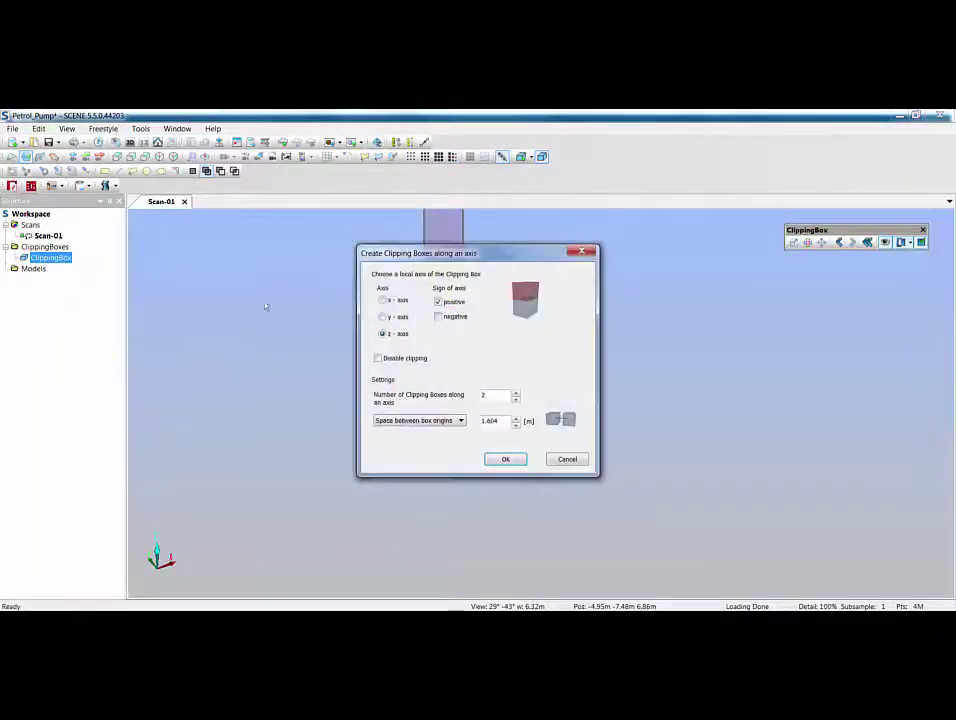
pyautogui.moveTo(452, 260); pyautogui.dragTo(231, 309)
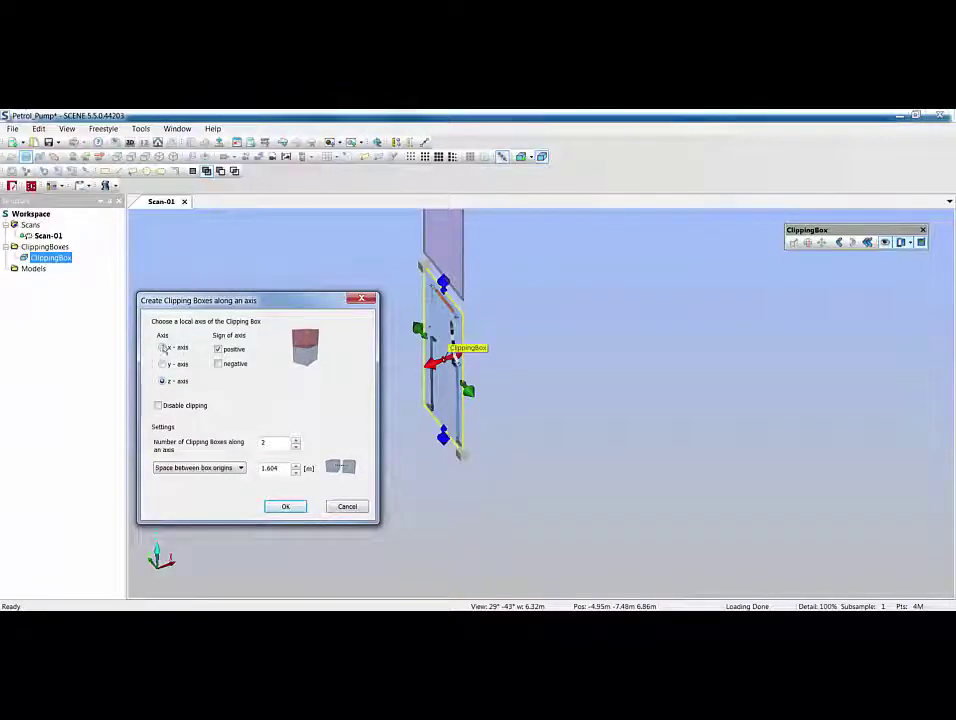
pyautogui.click(163, 347)
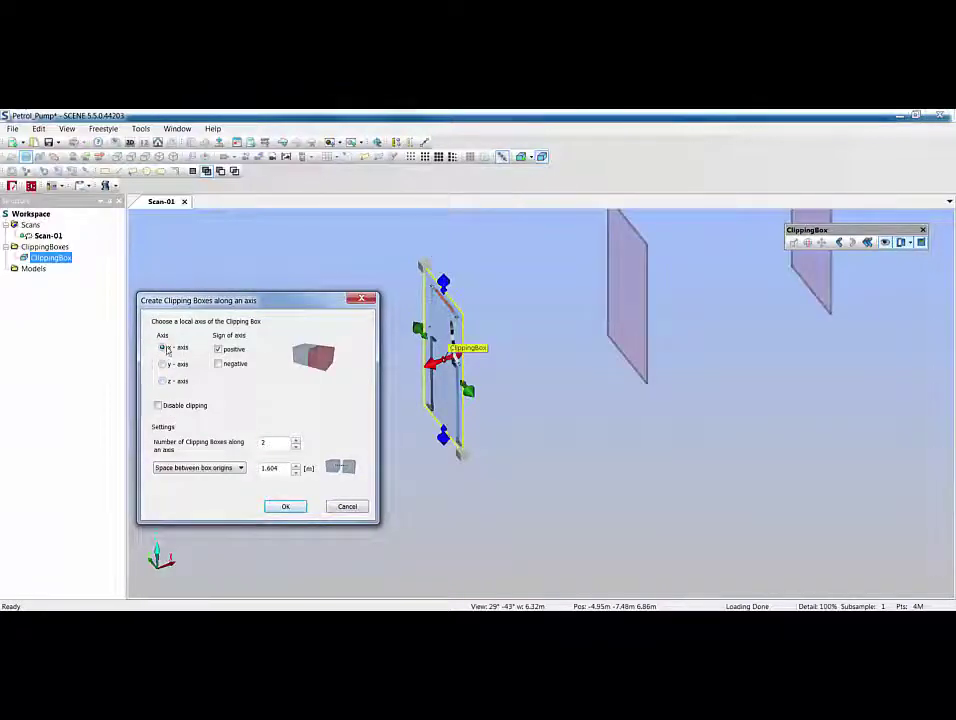
pyautogui.click(157, 405)
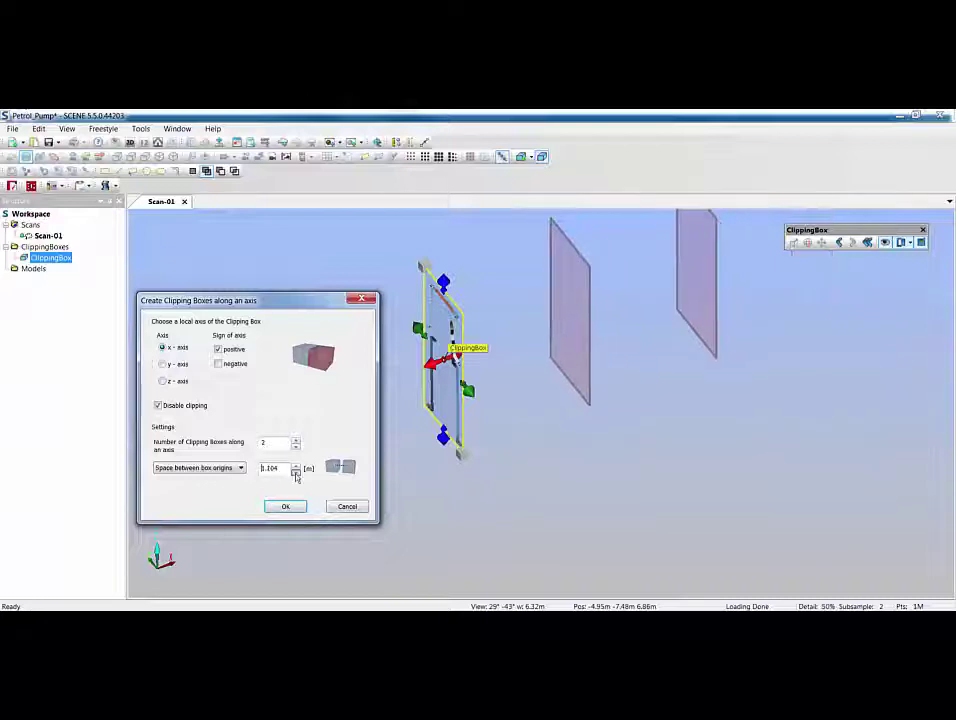
# Step: Set the space between box origins to 0.2 m and the number of clipping boxes to 3, and create them
pyautogui.doubleClick(270, 468)
pyautogui.write('1')
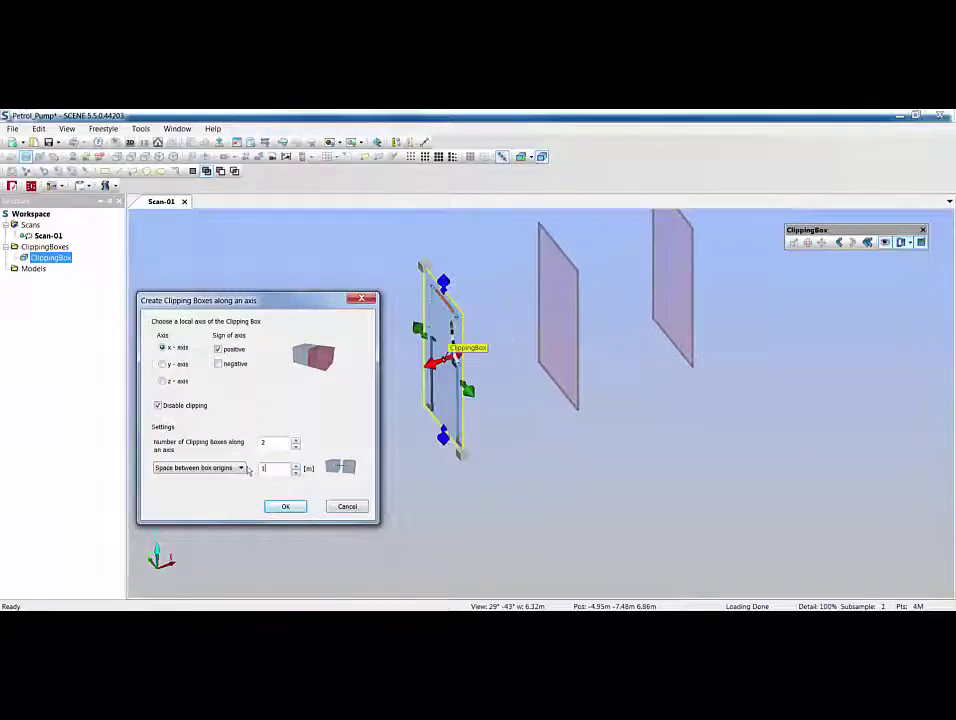
pyautogui.click(296, 473)
pyautogui.click(296, 473)
pyautogui.click(296, 473)
pyautogui.click(296, 472)
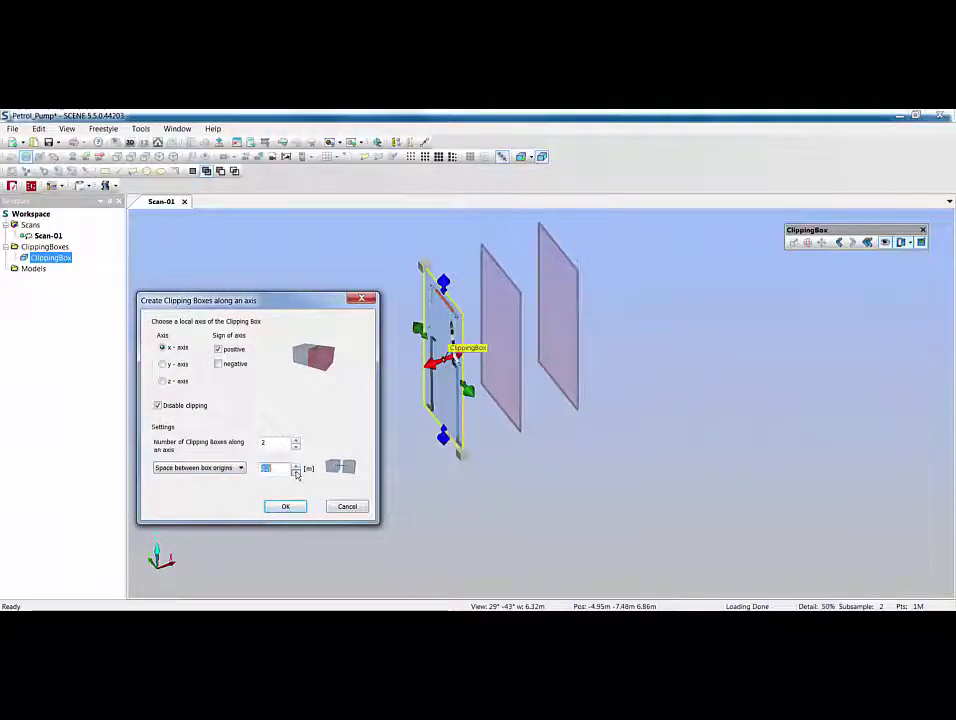
pyautogui.click(296, 472)
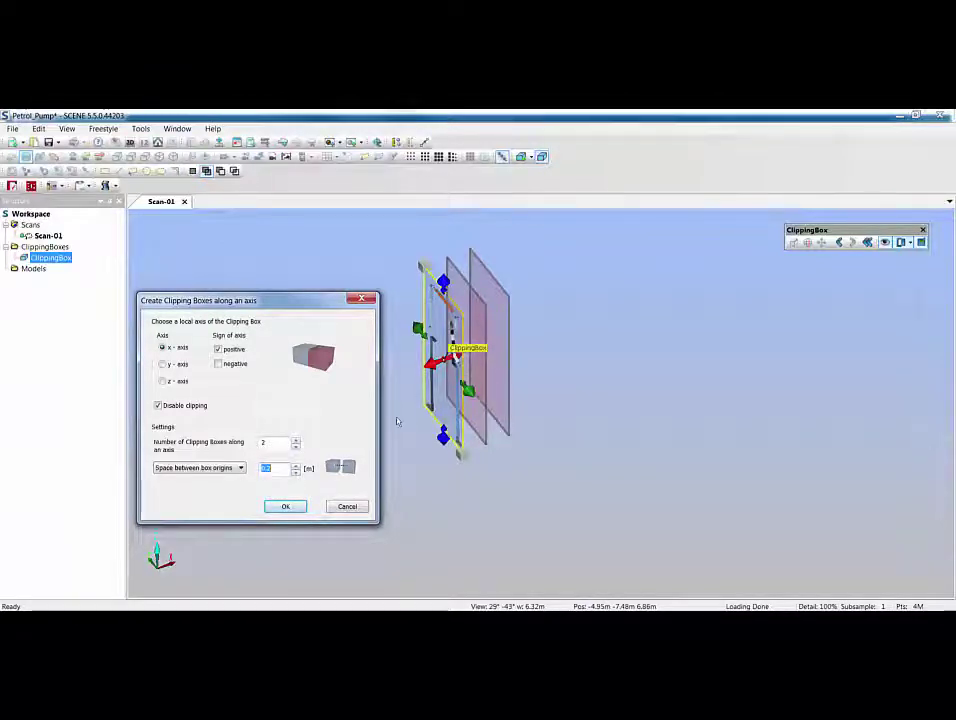
pyautogui.click(296, 439)
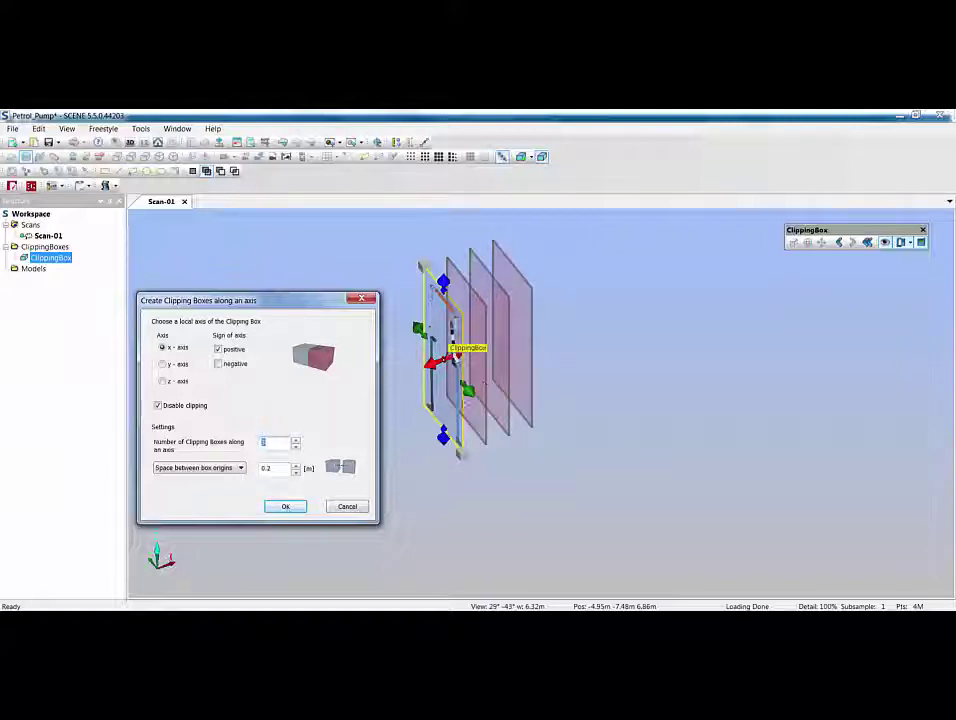
pyautogui.click(287, 507)
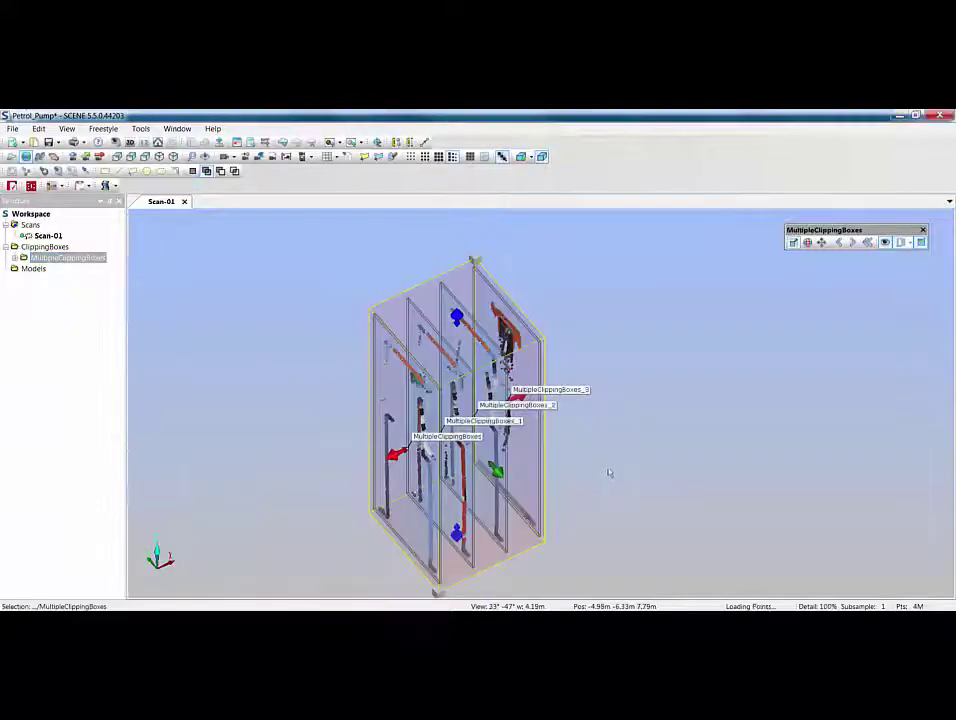
# Step: Open the export settings for the 3D selection using the active clipping boxes, cancel the export, and clear the selection
pyautogui.moveTo(598, 465); pyautogui.dragTo(580, 489)
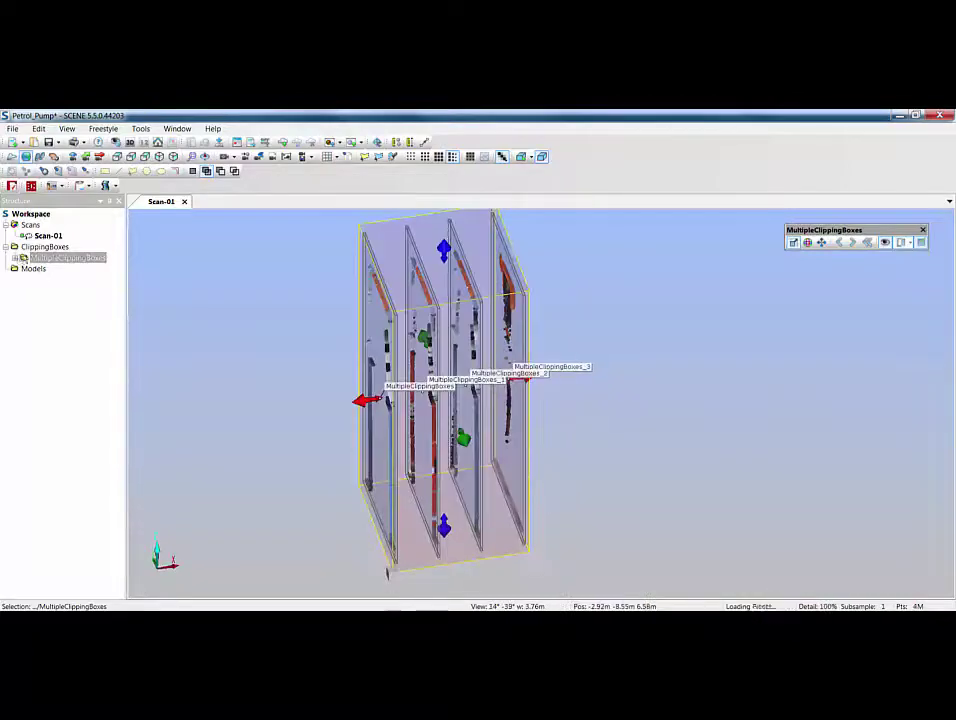
pyautogui.click(15, 258)
pyautogui.rightClick(60, 270)
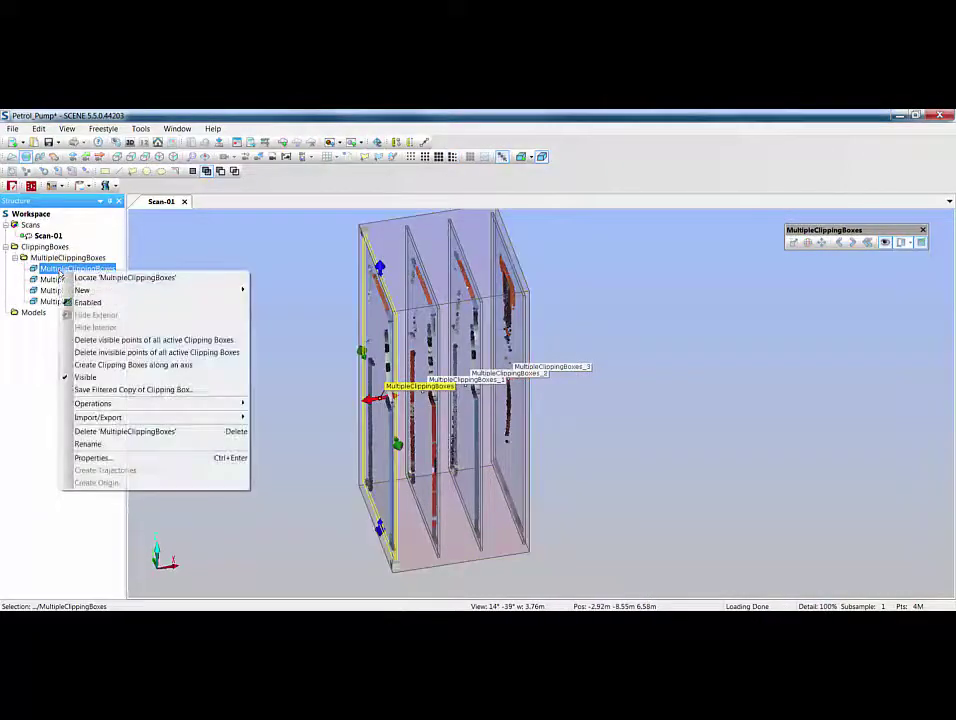
pyautogui.moveTo(117, 404)
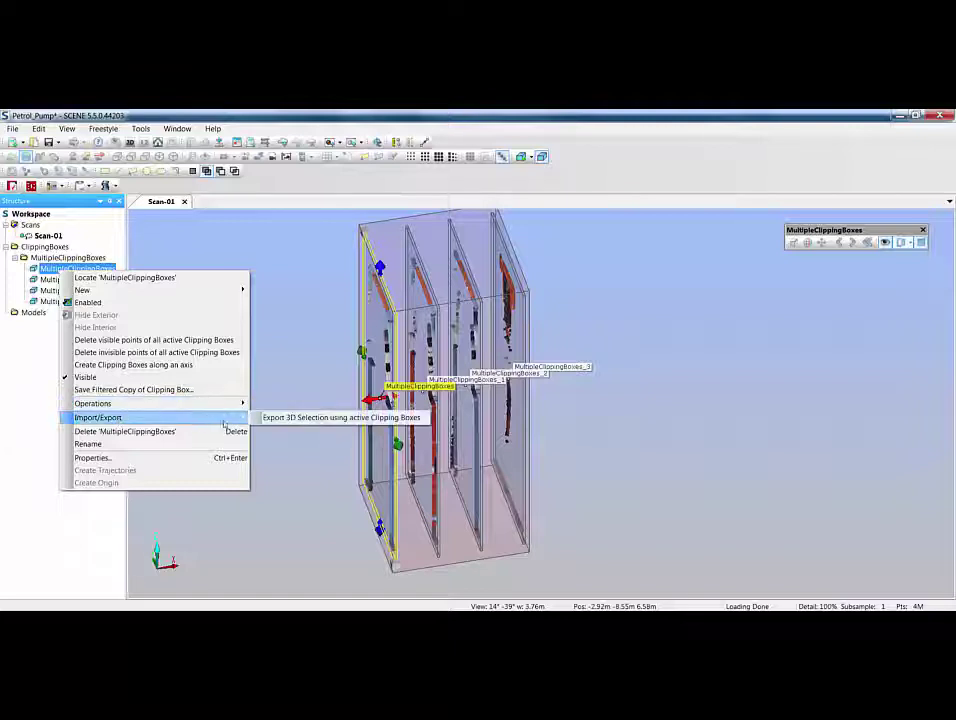
pyautogui.click(300, 418)
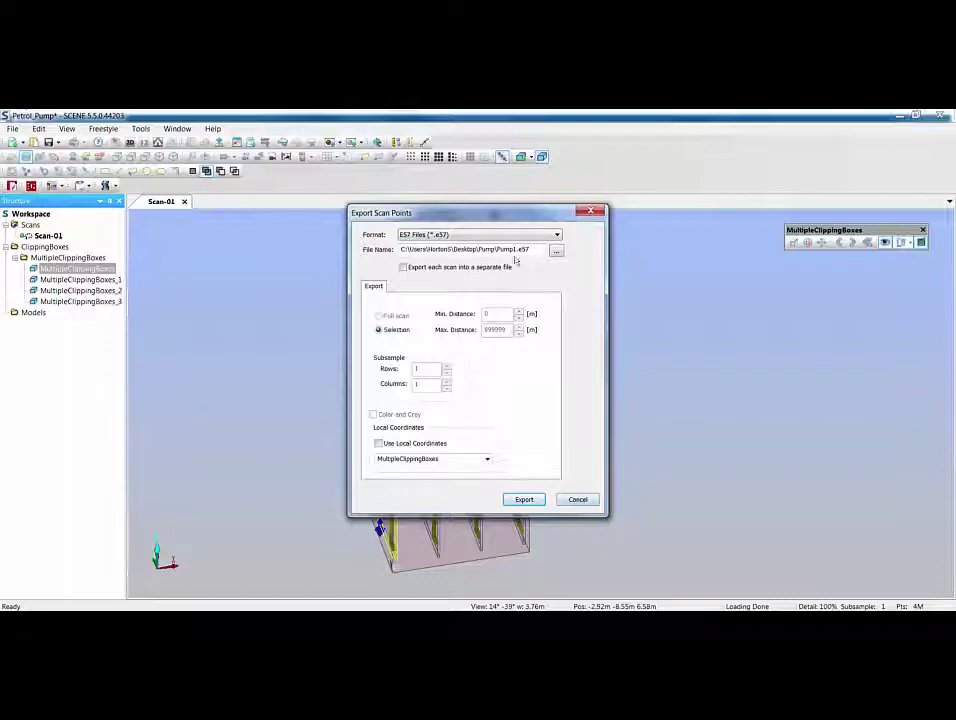
pyautogui.click(578, 499)
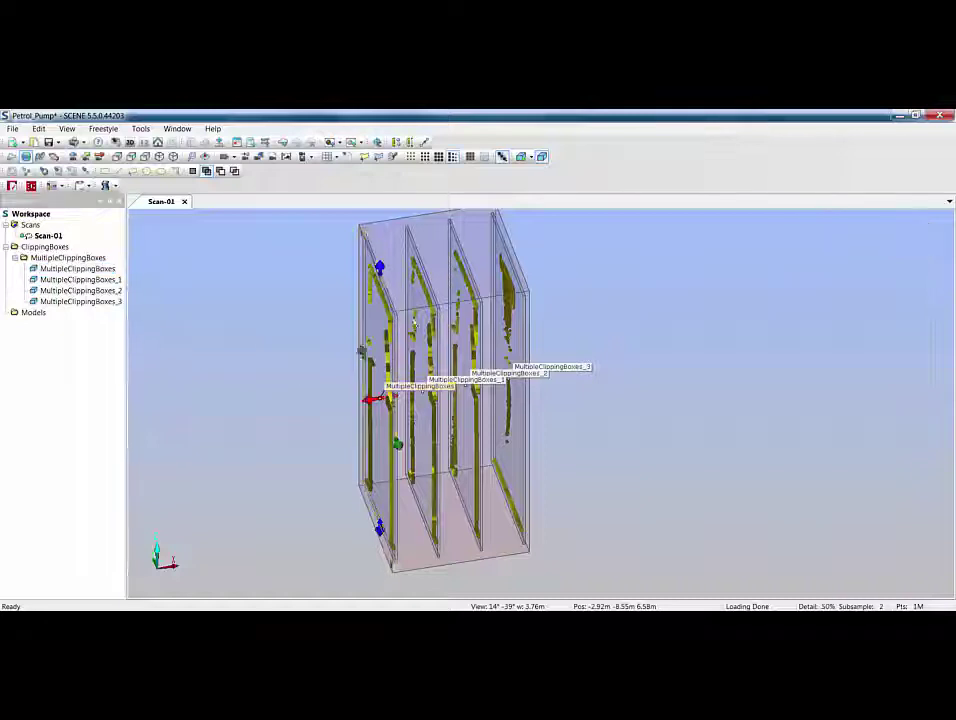
pyautogui.click(297, 211)
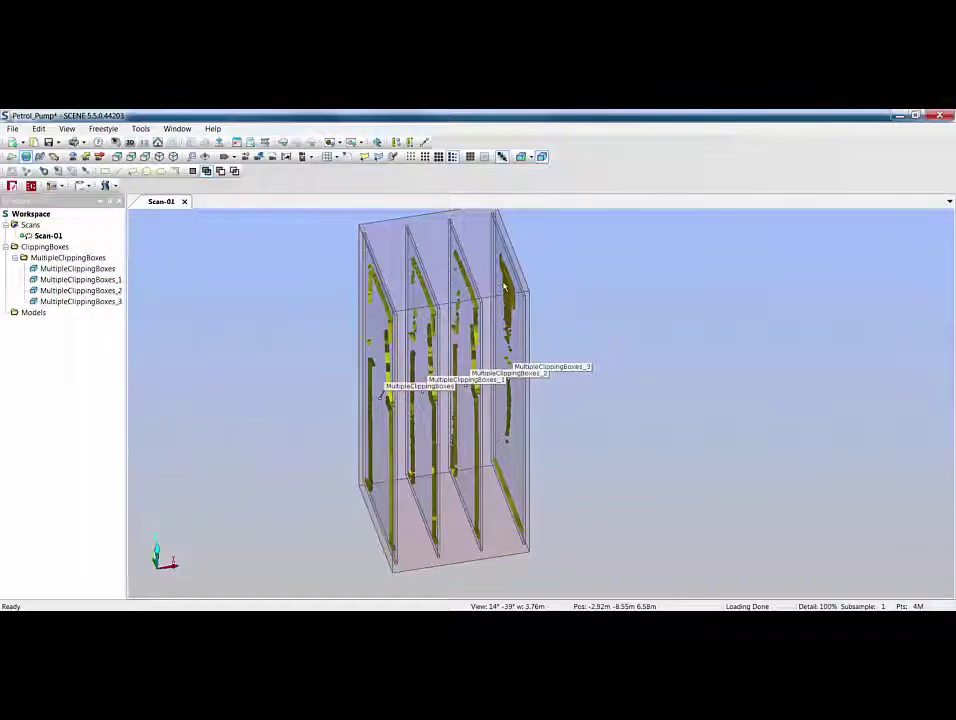
pyautogui.click(65, 258)
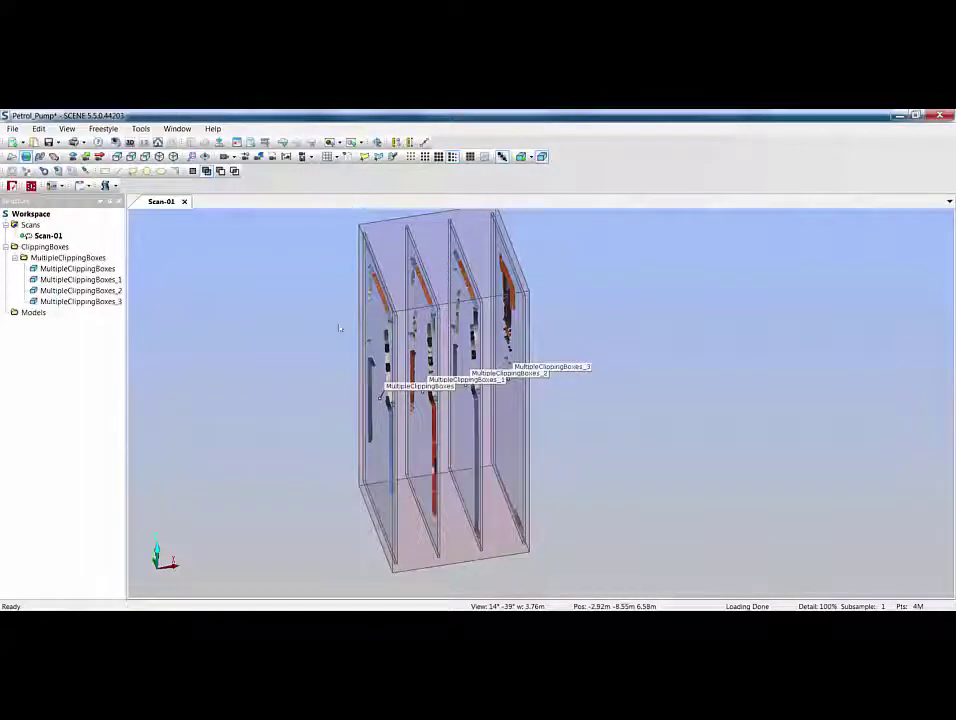
# Step: Disable the clipping boxes MultipleClippingBoxes_1, MultipleClippingBoxes_2 and MultipleClippingBoxes_3 together, leaving only the first box active
pyautogui.click(78, 280)
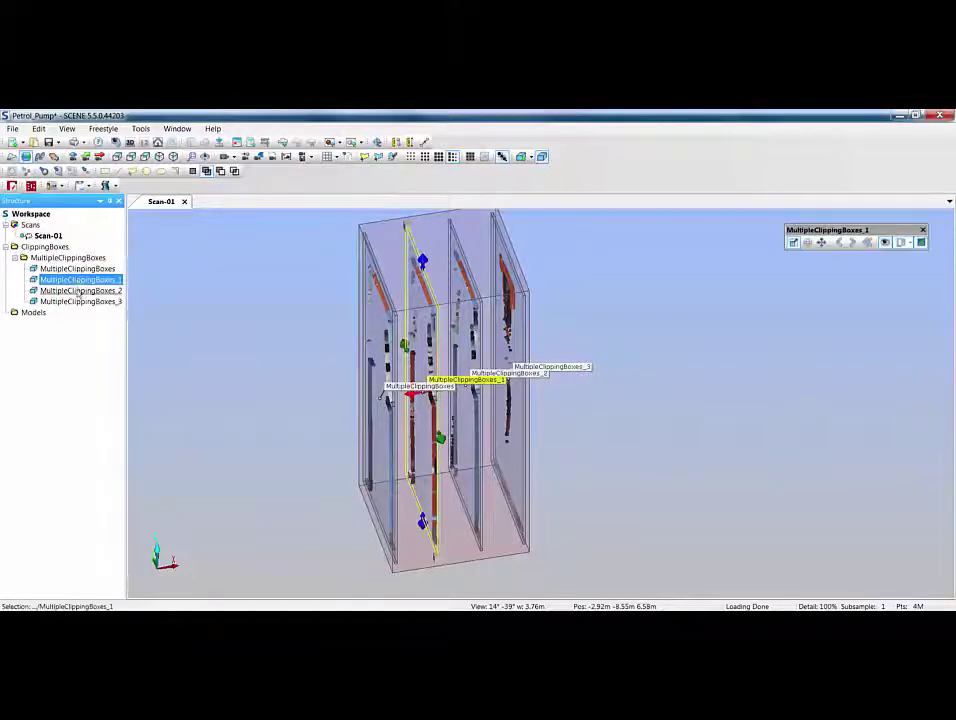
pyautogui.keyDown('ctrl'); pyautogui.click(78, 291); pyautogui.keyUp('ctrl')
pyautogui.keyDown('ctrl'); pyautogui.click(79, 301); pyautogui.keyUp('ctrl')
pyautogui.rightClick(80, 301)
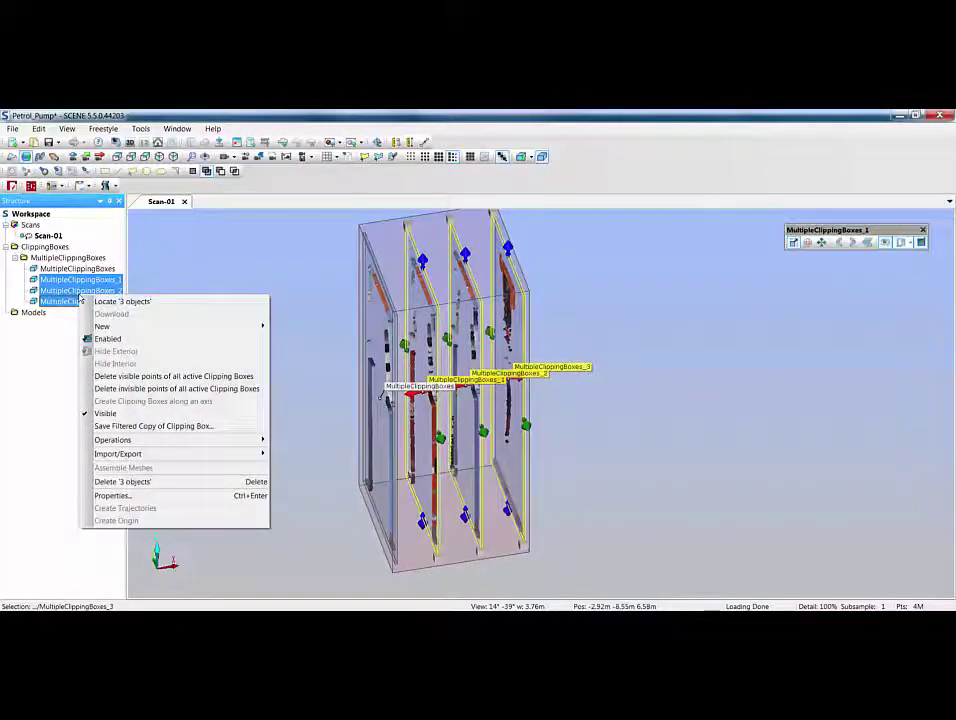
pyautogui.click(104, 339)
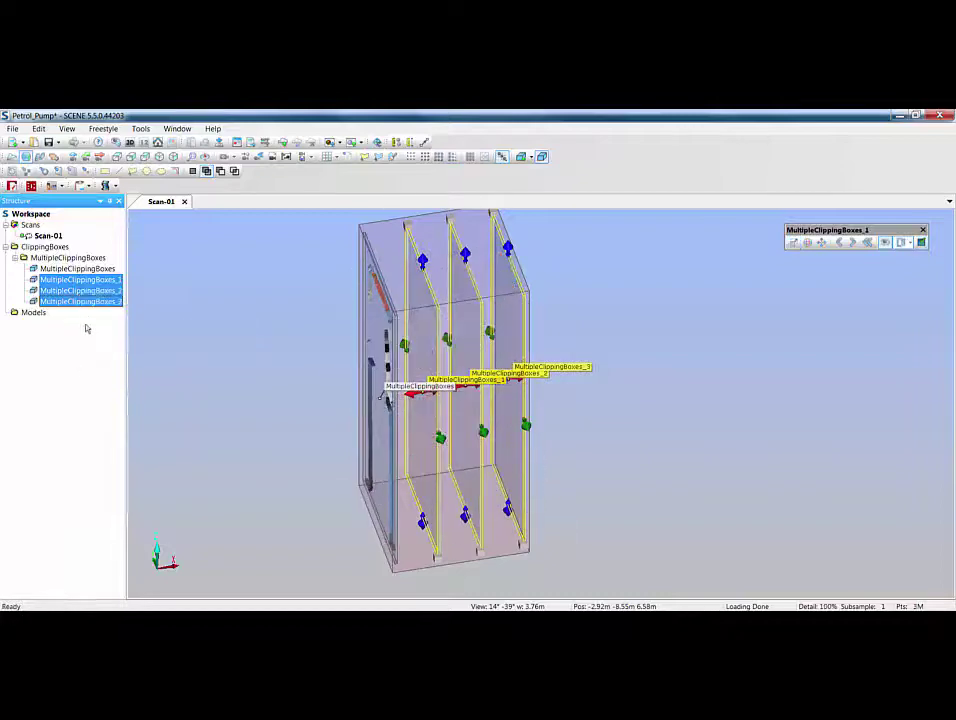
pyautogui.click(74, 378)
pyautogui.click(70, 271)
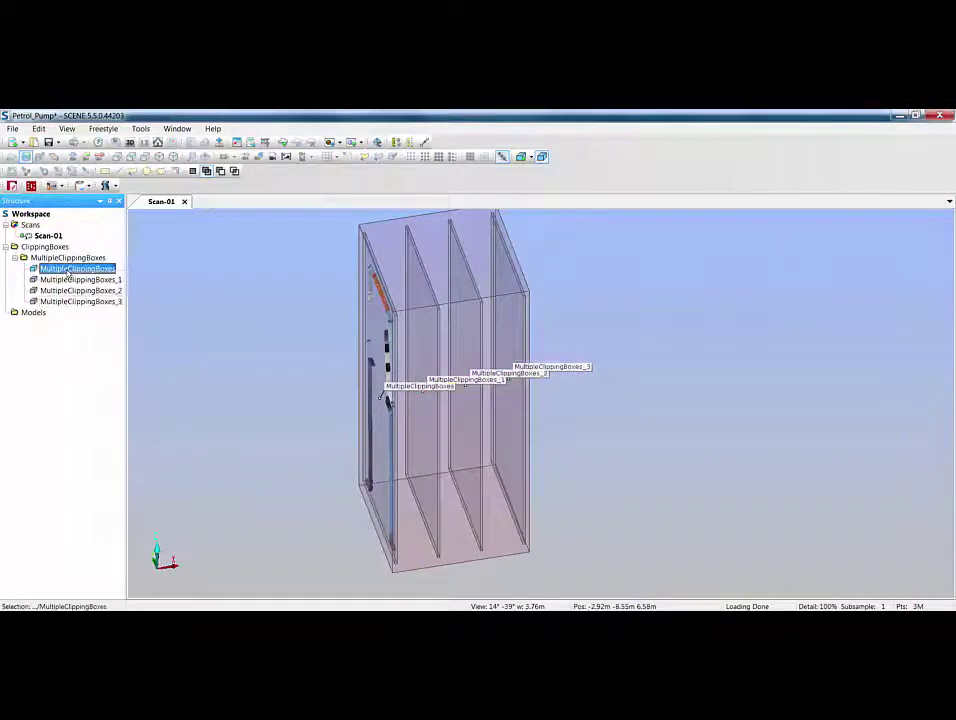
pyautogui.rightClick(70, 271)
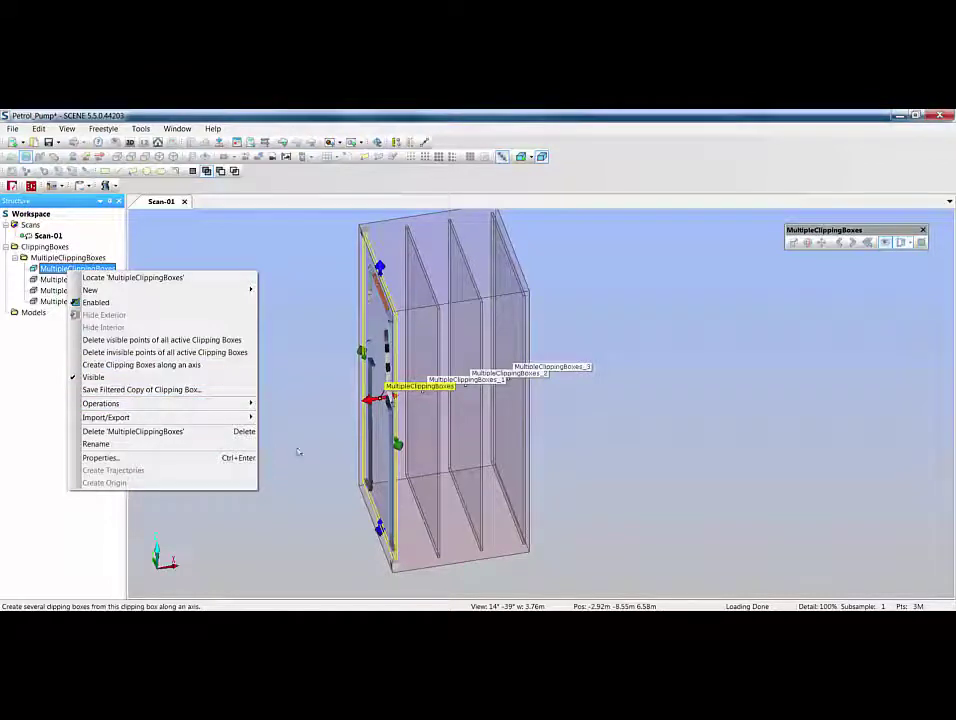
pyautogui.click(253, 503)
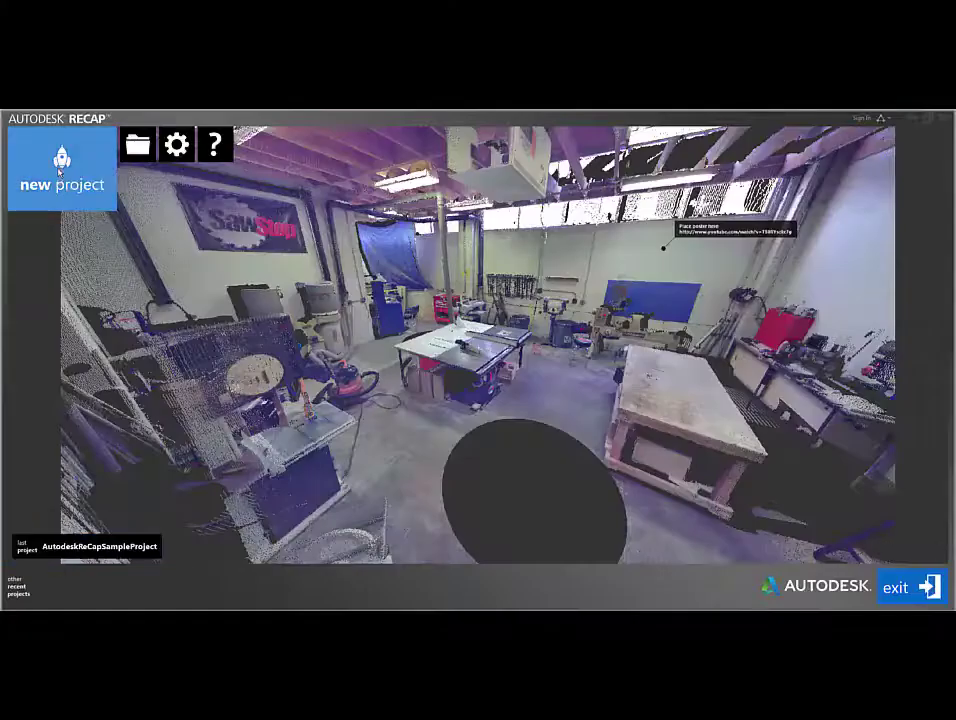
# Step: Switch to Autodesk ReCap and create a new project named Pump1, saved in the Pump folder
pyautogui.click(60, 172)
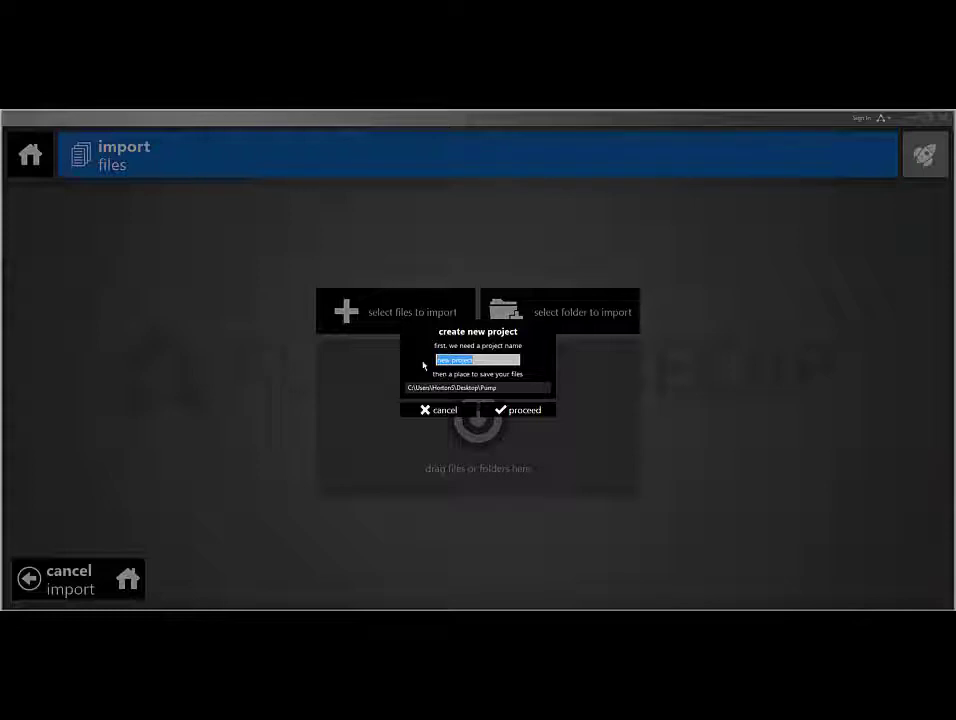
pyautogui.write('Pump2')
pyautogui.click(530, 411)
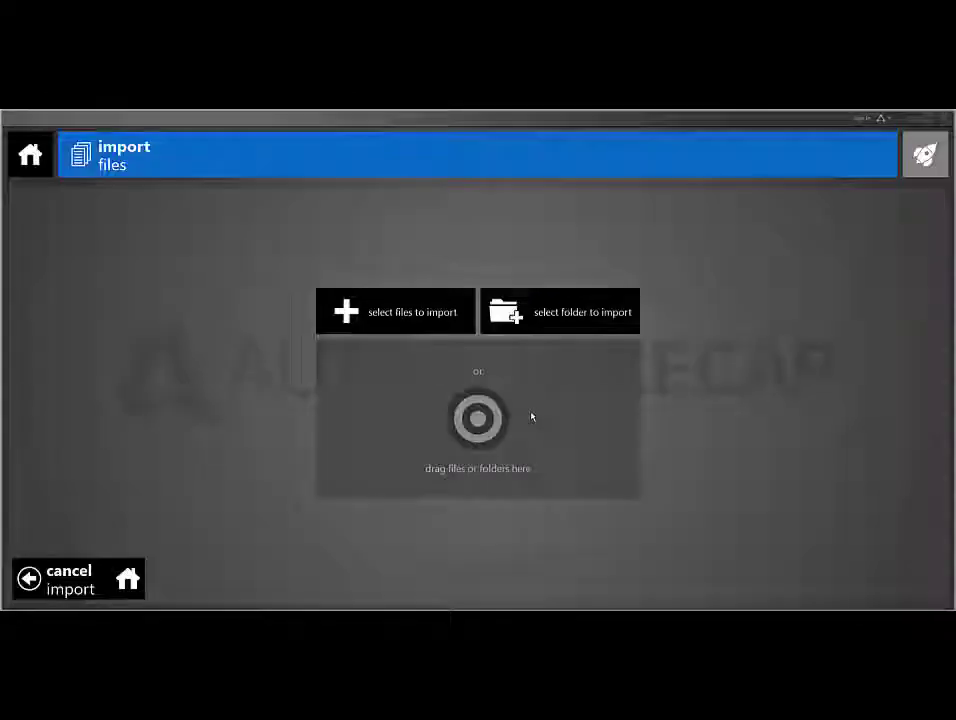
# Step: Import the point cloud file Pump1.e57 into the project and inspect the loaded petrol pump scan
pyautogui.click(391, 313)
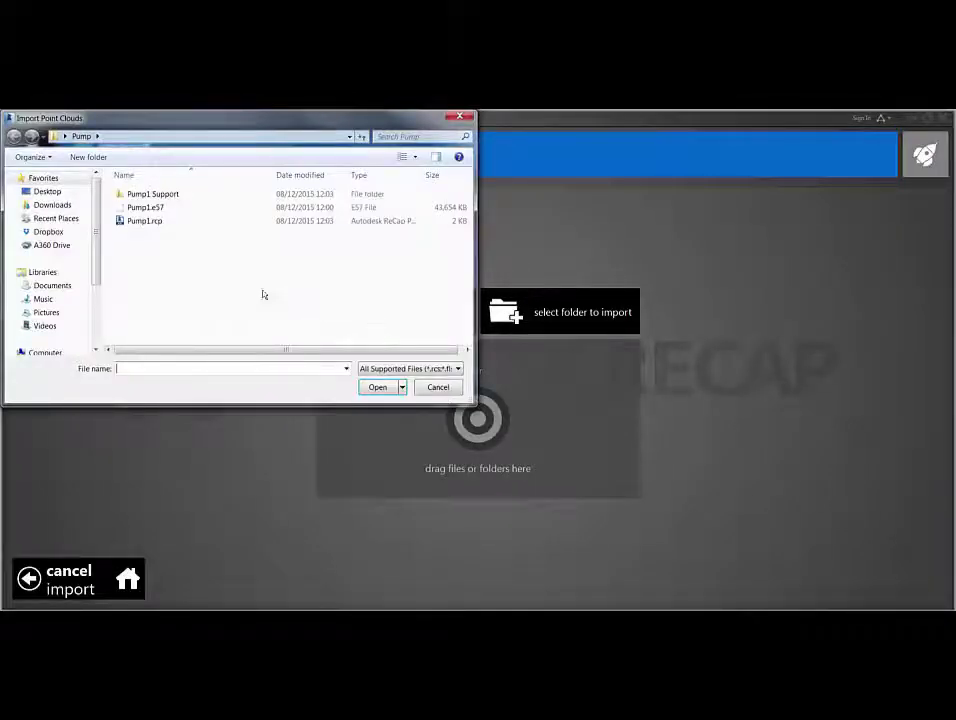
pyautogui.click(145, 208)
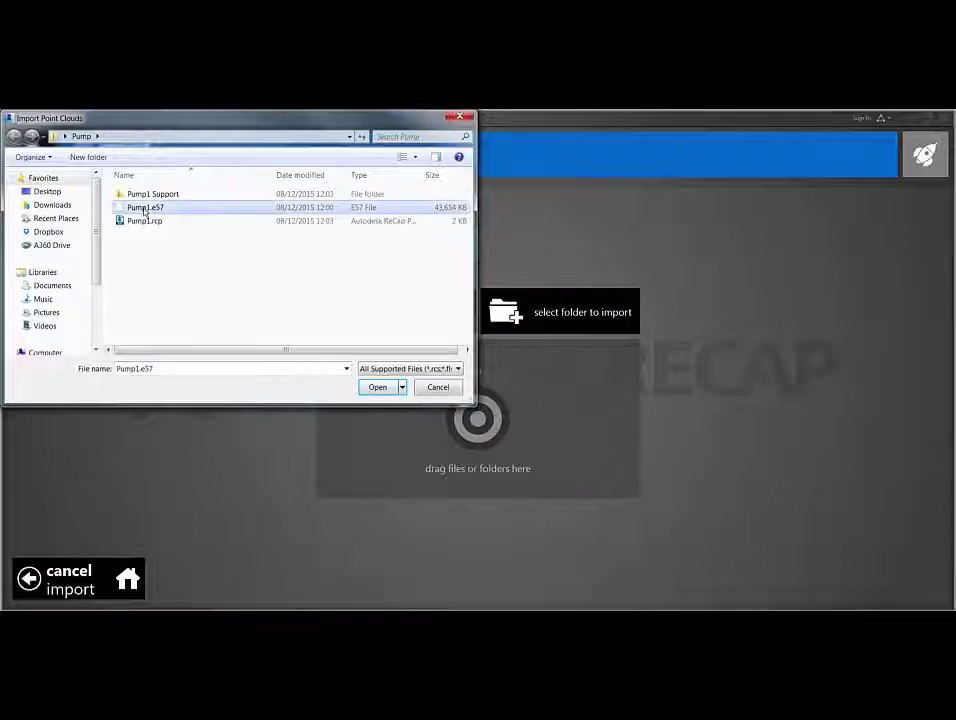
pyautogui.click(377, 387)
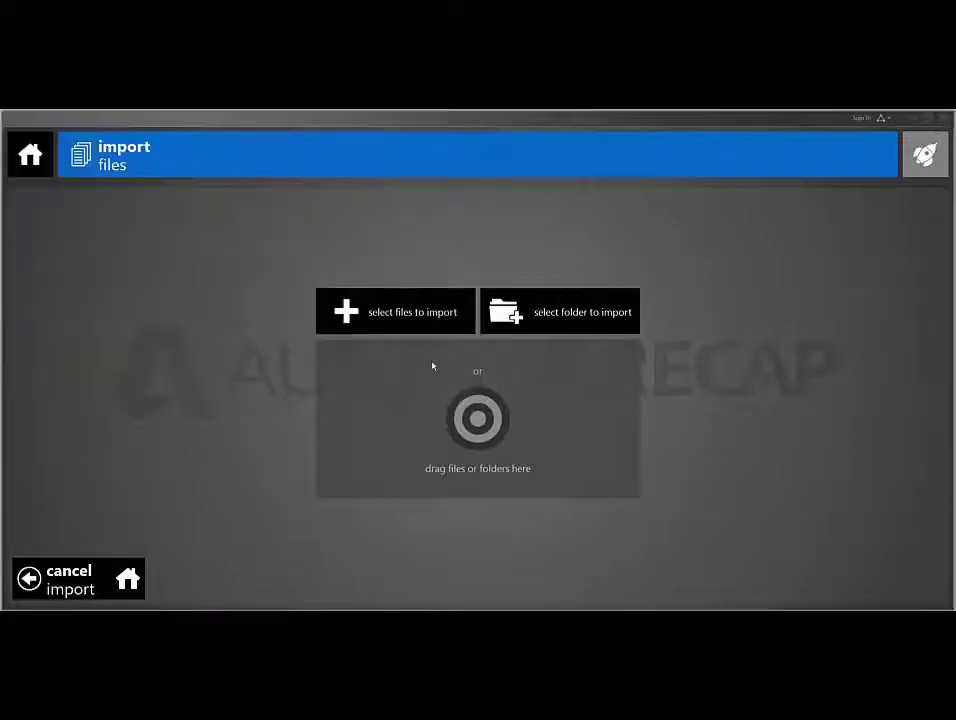
pyautogui.click(860, 572)
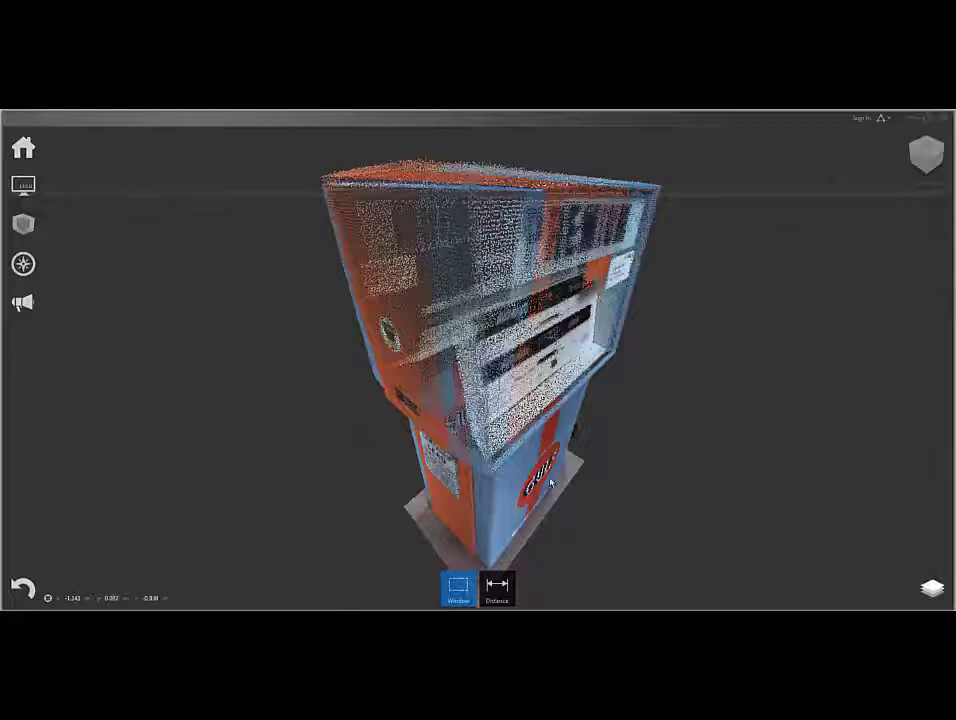
pyautogui.scroll(-3, 558, 474)
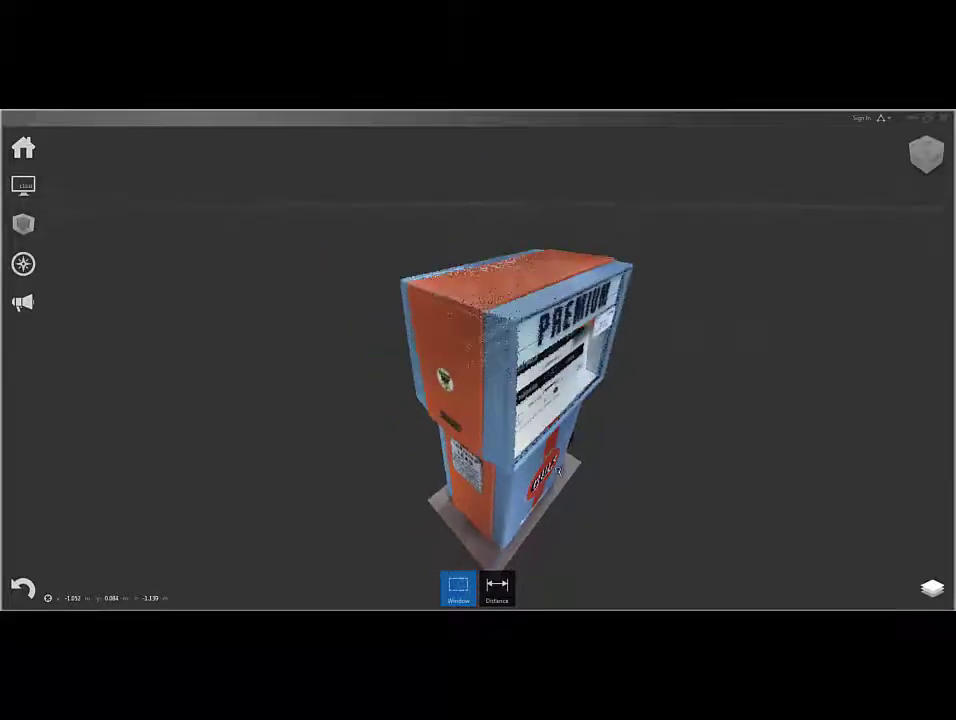
pyautogui.keyDown('shift'); pyautogui.moveTo(554, 470); pyautogui.dragTo(420, 441, button='middle'); pyautogui.keyUp('shift')
pyautogui.moveTo(419, 441); pyautogui.dragTo(470, 400)
# Step: Open the point cloud export, look in the Pump1 Support folder with the Unified RCP and RCS file types, and cancel the export
pyautogui.moveTo(24, 148)
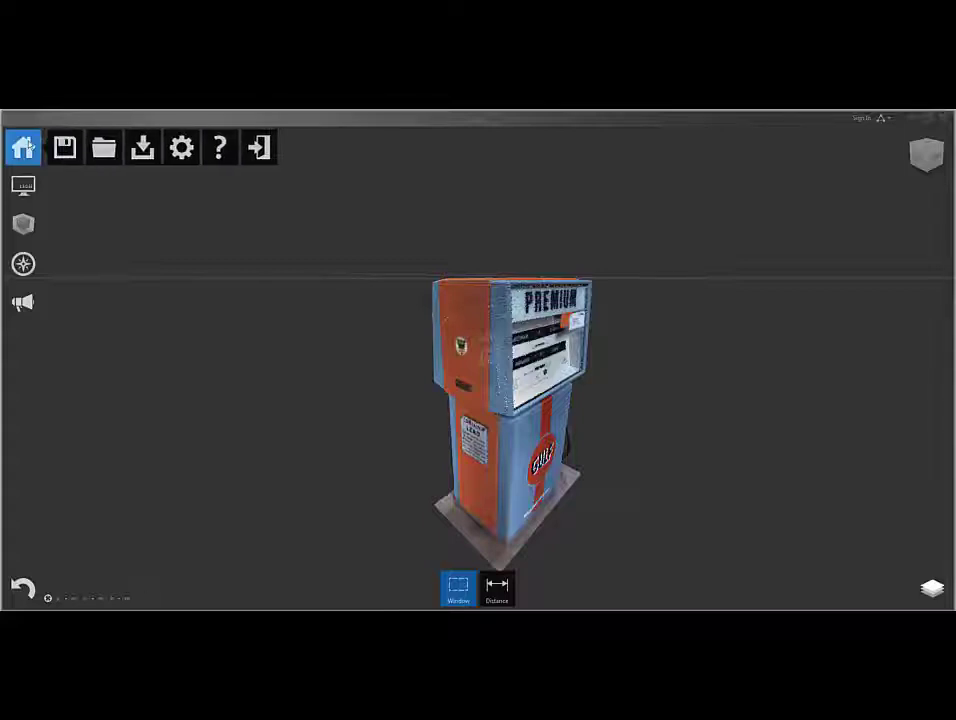
pyautogui.moveTo(143, 150)
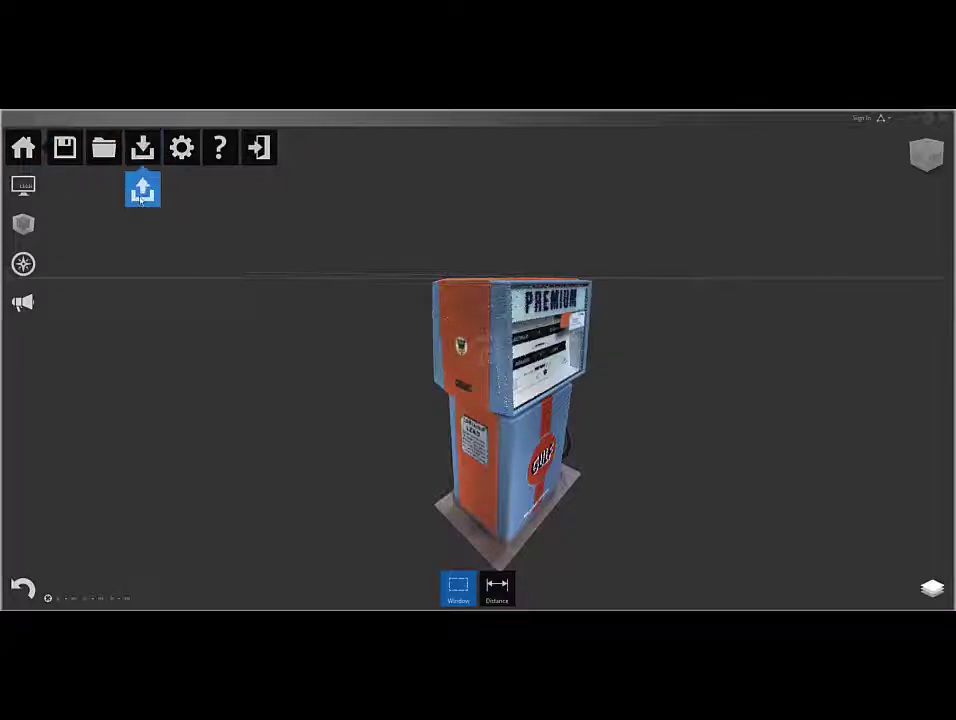
pyautogui.click(141, 196)
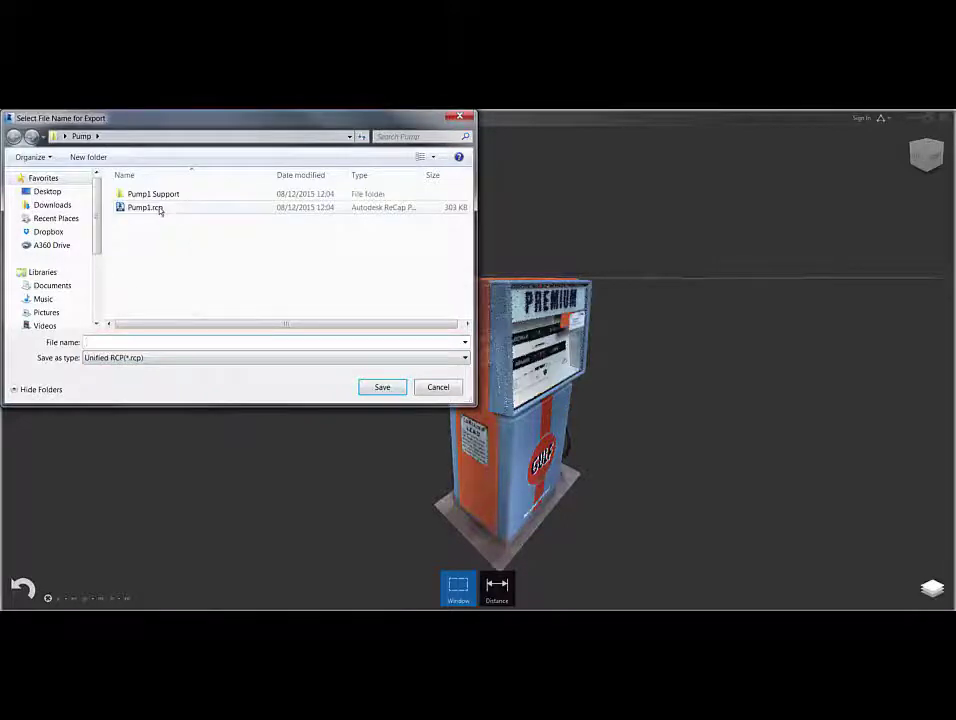
pyautogui.click(156, 357)
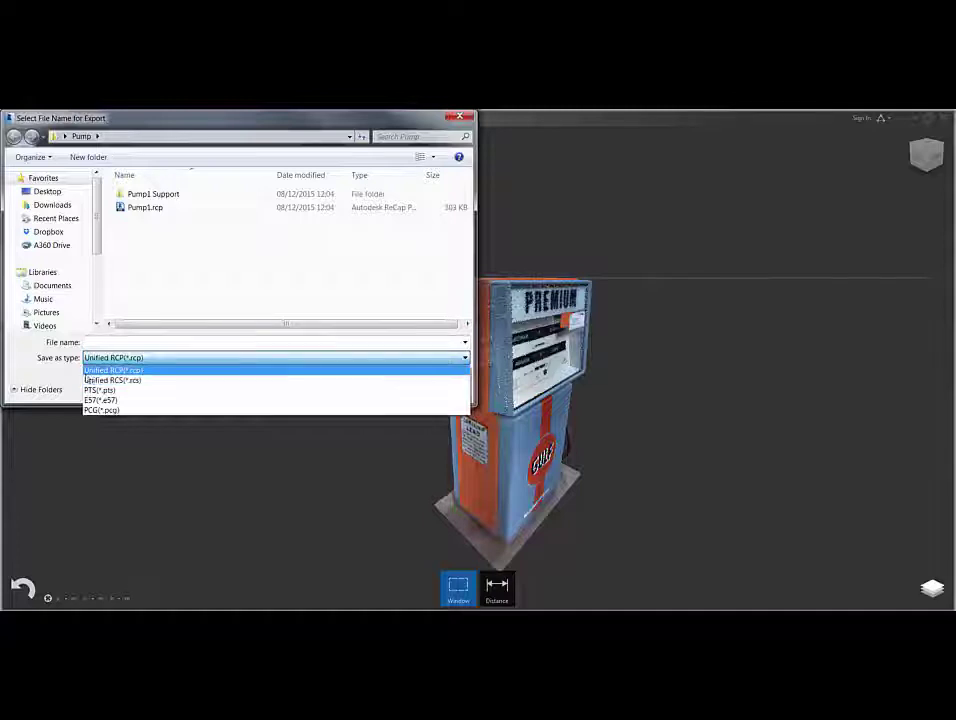
pyautogui.click(140, 370)
pyautogui.doubleClick(168, 194)
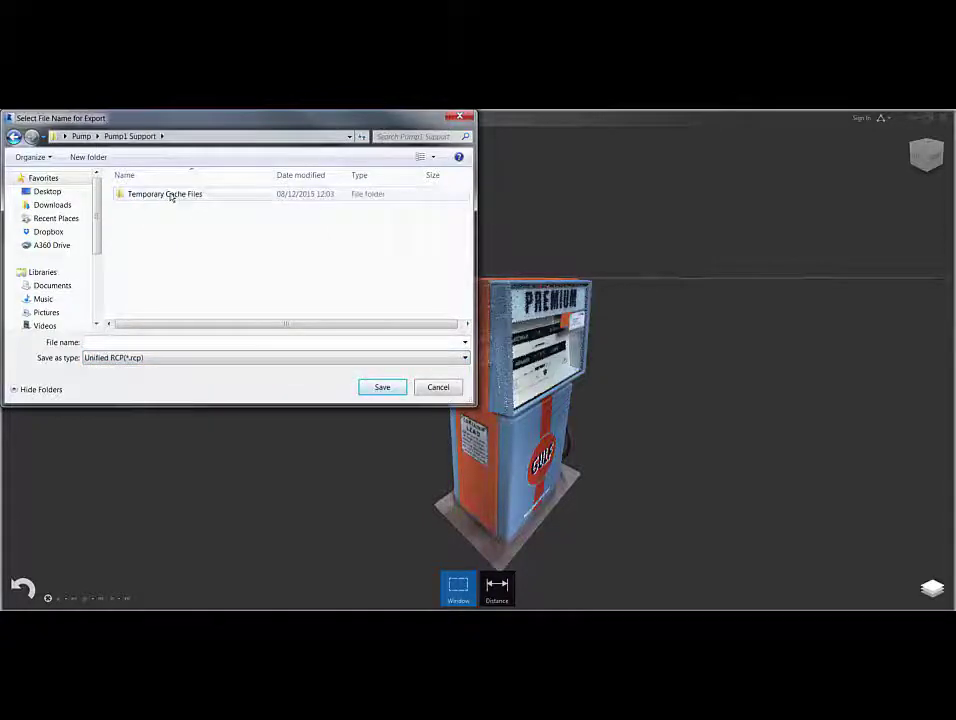
pyautogui.click(150, 358)
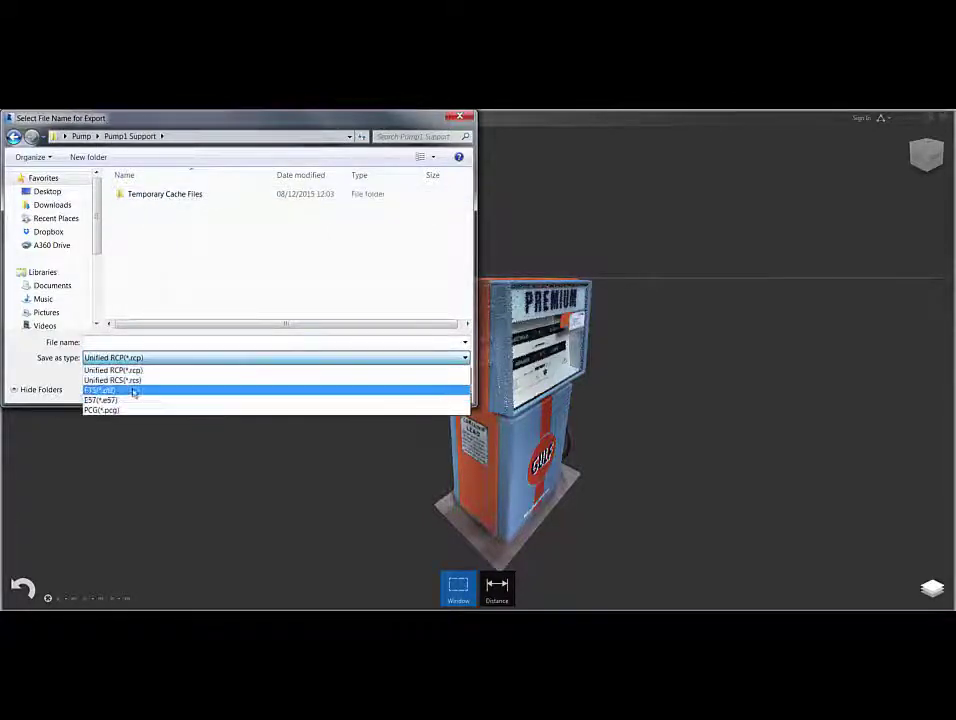
pyautogui.click(138, 380)
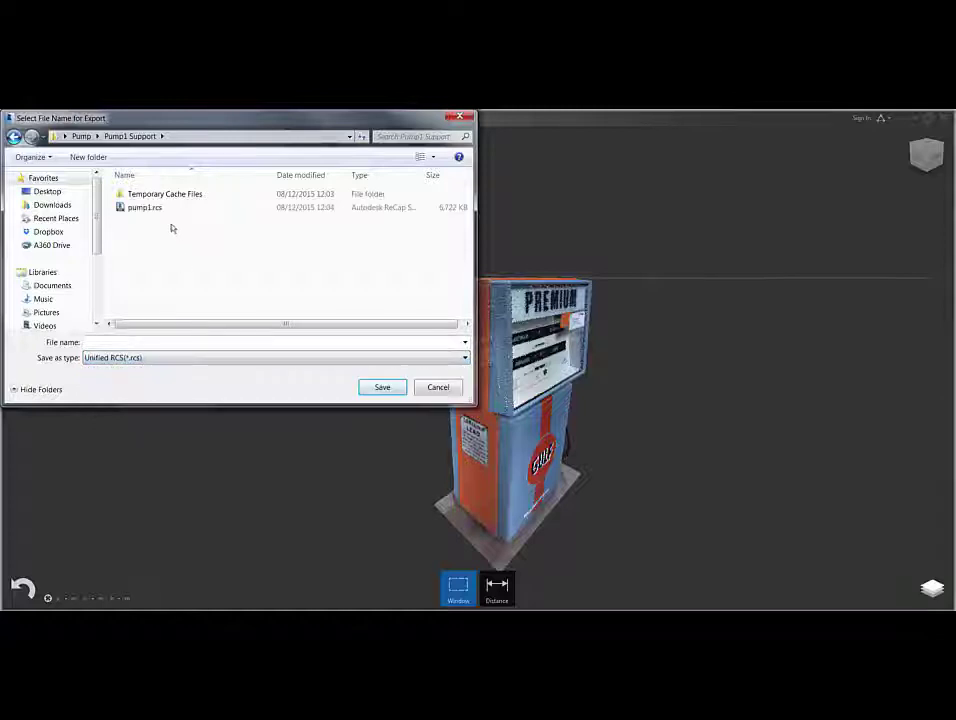
pyautogui.click(426, 385)
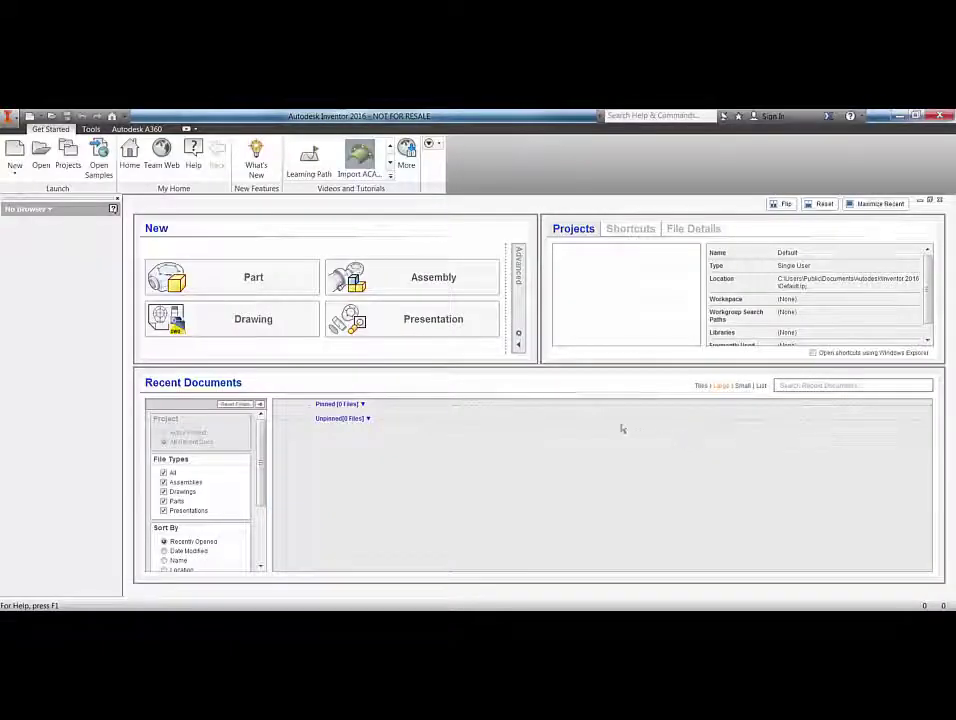
# Step: Switch to Autodesk Inventor, create a new part, and attach the point cloud pump1.rcs from the Pump1 Support folder
pyautogui.click(248, 283)
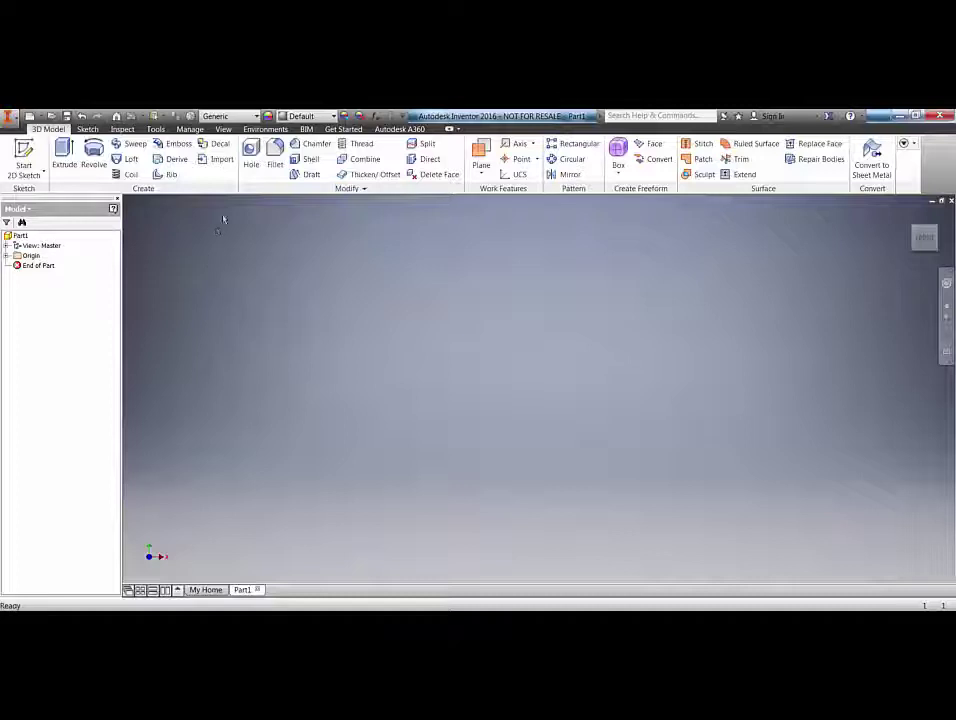
pyautogui.click(190, 129)
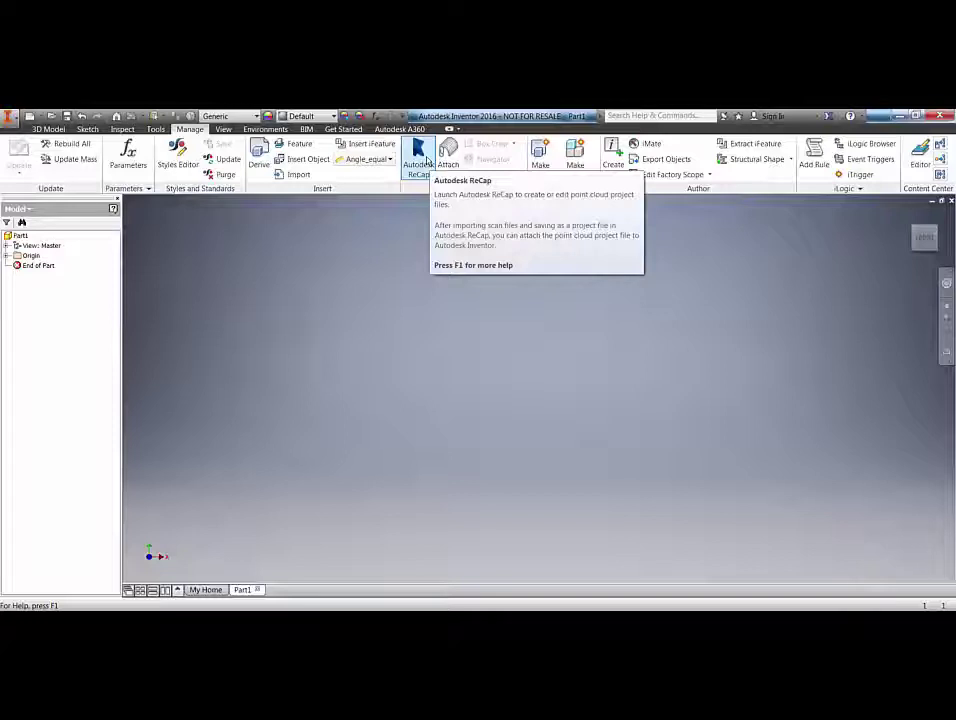
pyautogui.click(448, 152)
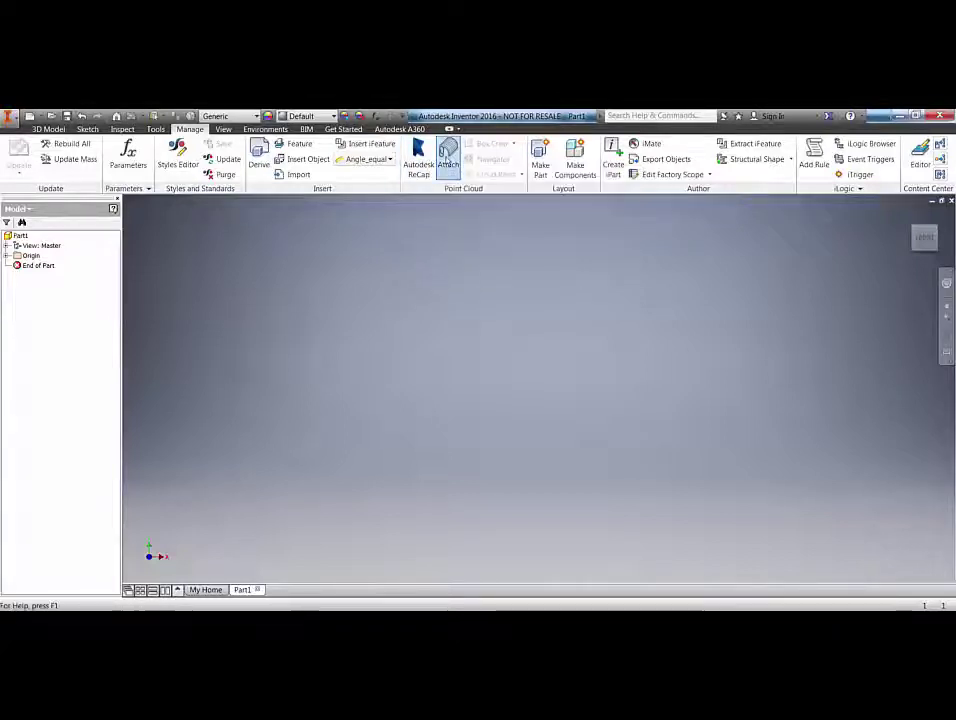
pyautogui.click(460, 279)
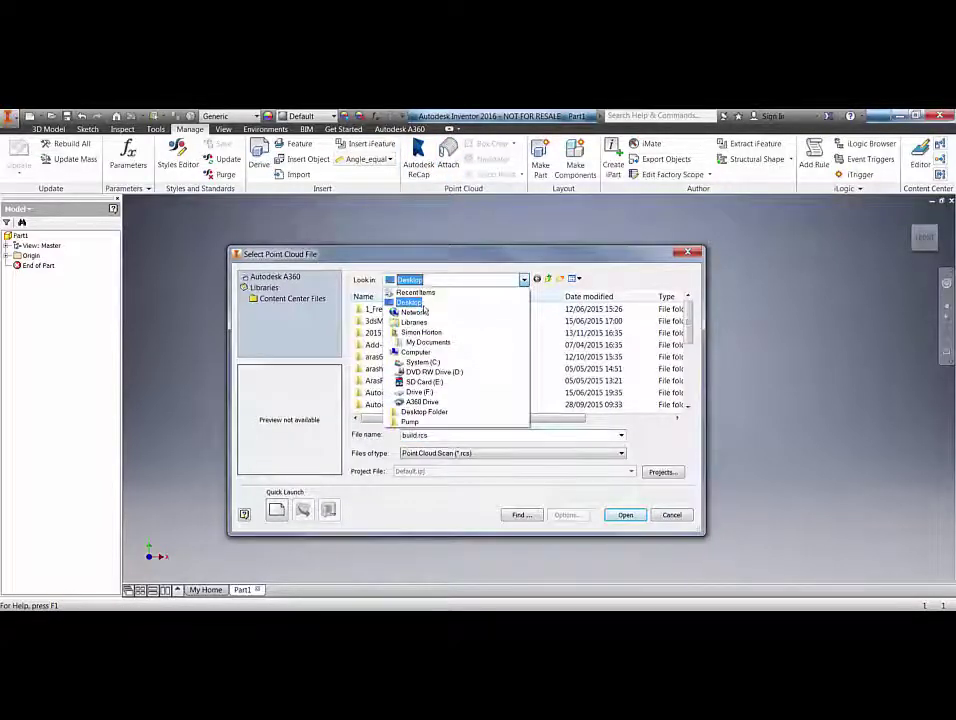
pyautogui.click(420, 298)
pyautogui.doubleClick(527, 372)
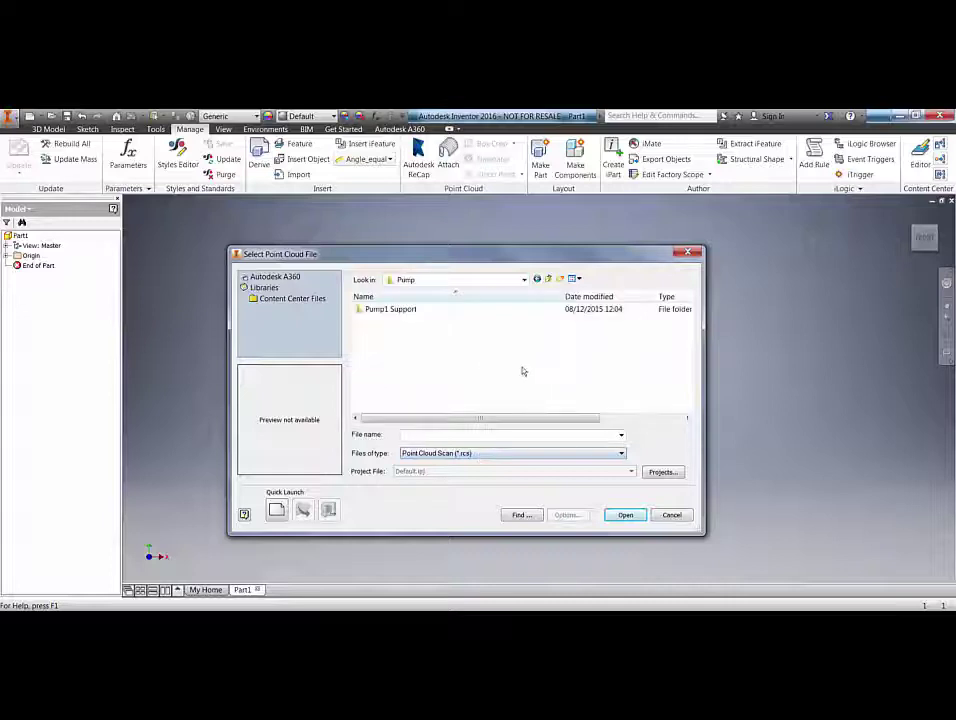
pyautogui.doubleClick(378, 311)
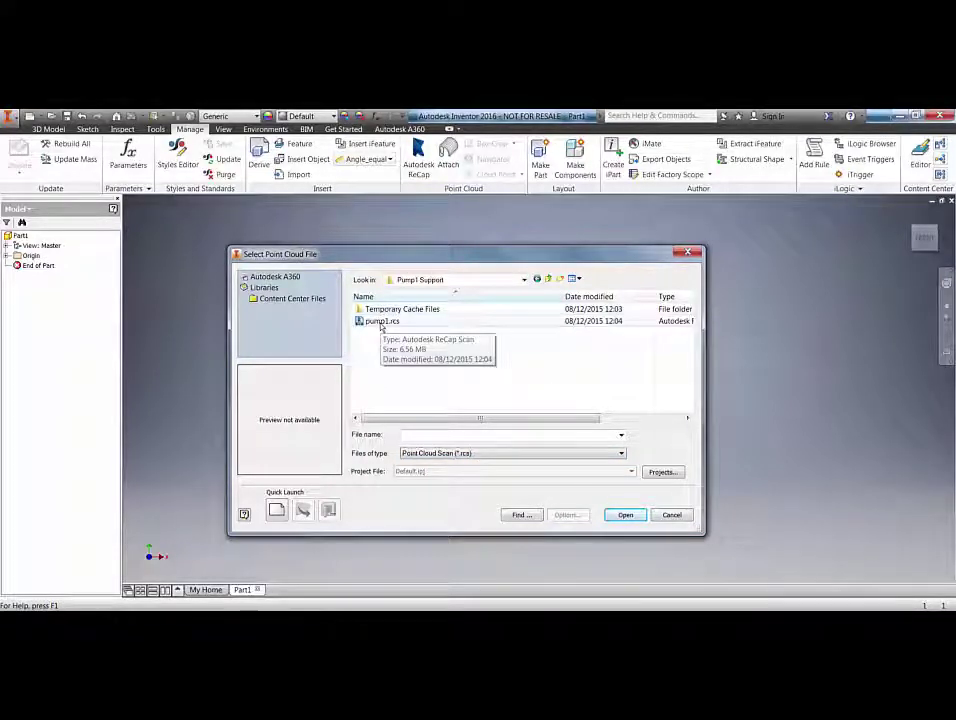
pyautogui.click(382, 322)
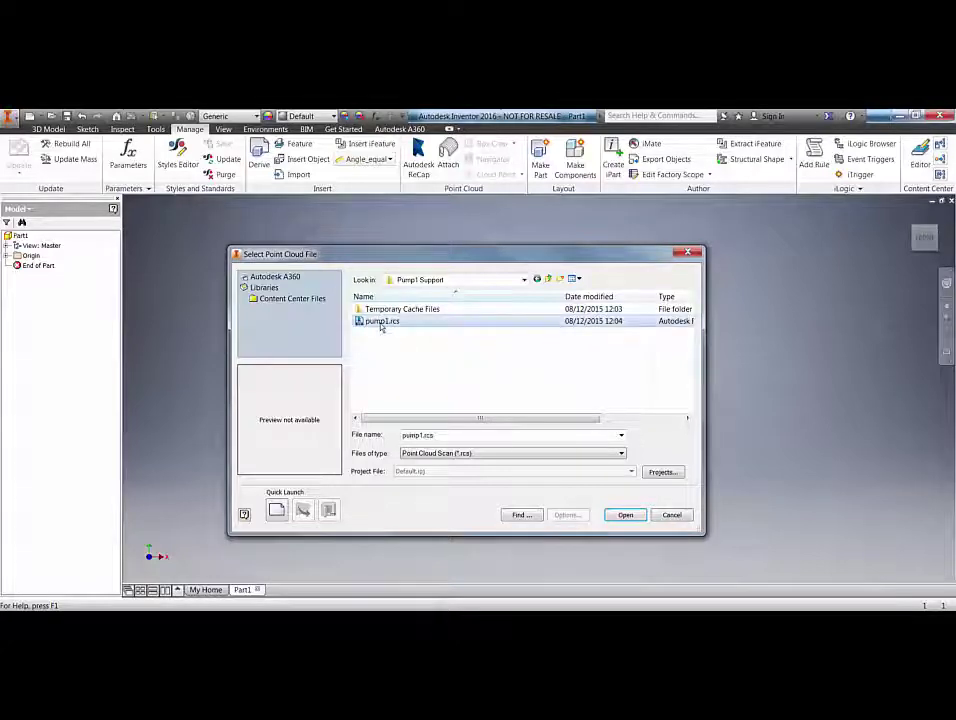
pyautogui.click(624, 515)
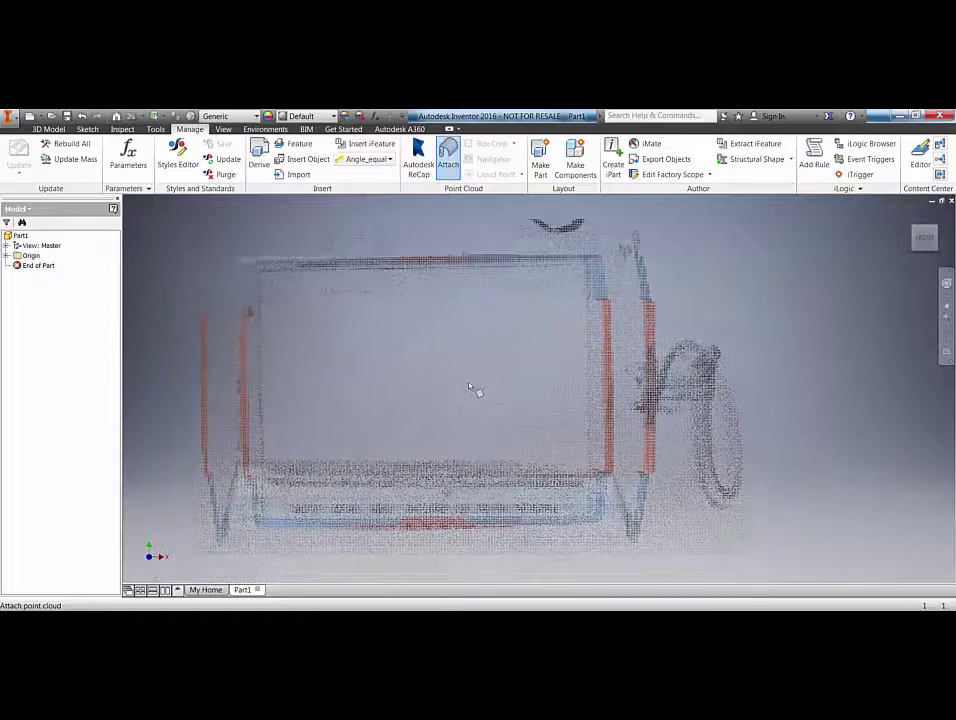
# Step: Place the point cloud at X, Y and Z offsets of about 41, -5.2 and 26.4 in, with density gradient 10 and scale 1.0
pyautogui.click(502, 399)
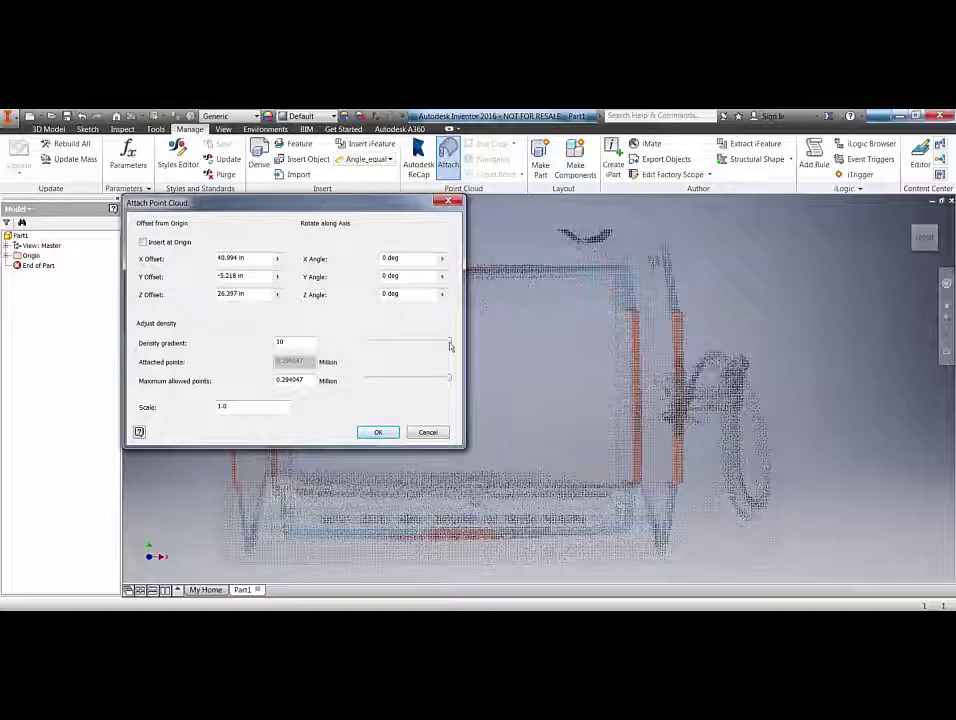
pyautogui.moveTo(450, 345)
pyautogui.mouseDown()
pyautogui.moveTo(365, 344)
pyautogui.moveTo(450, 350)
pyautogui.mouseUp()
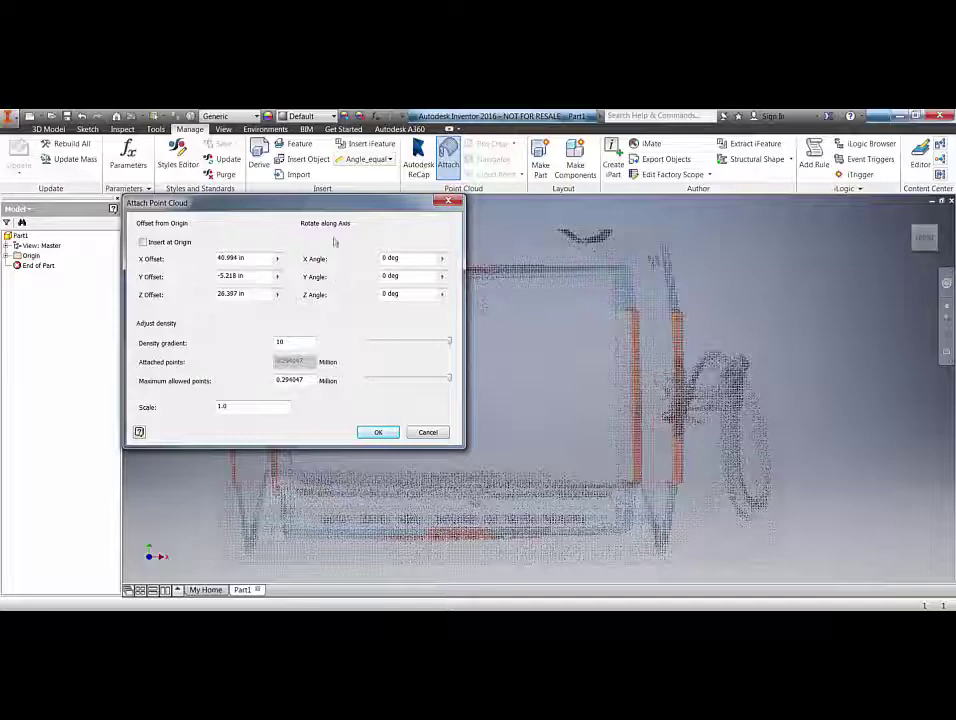
pyautogui.click(378, 432)
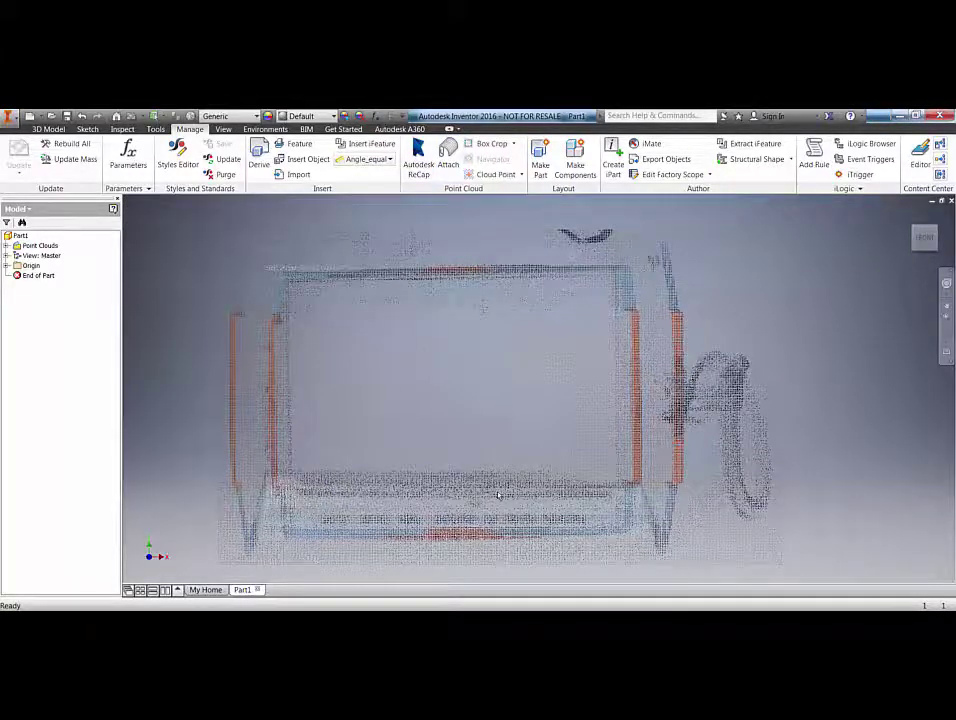
# Step: Delete the attached pump point cloud from the part
pyautogui.press('F6')
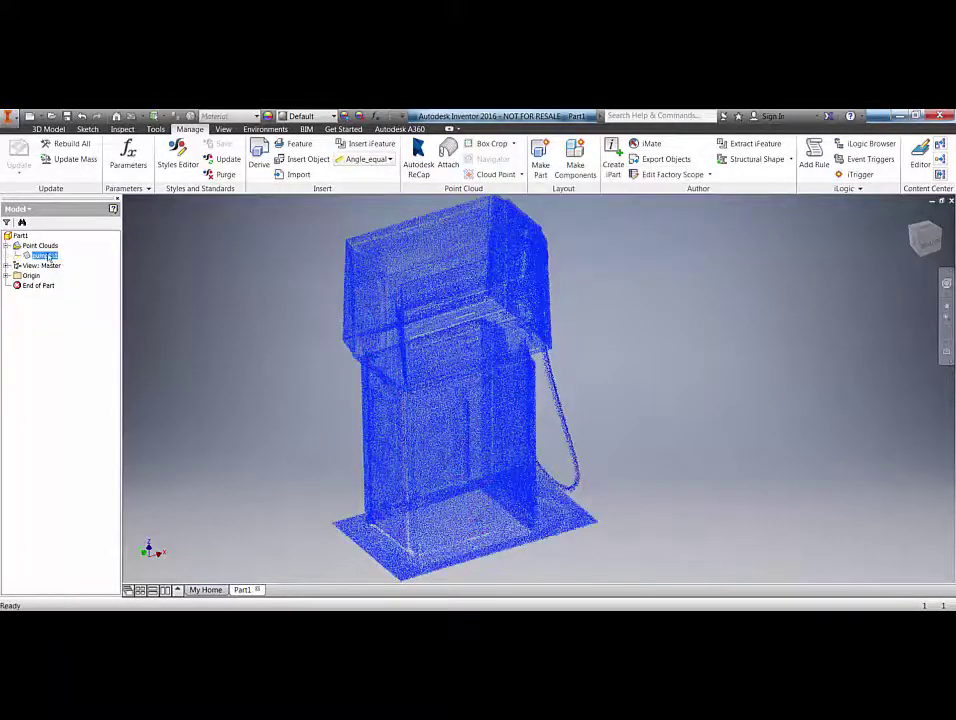
pyautogui.rightClick(48, 258)
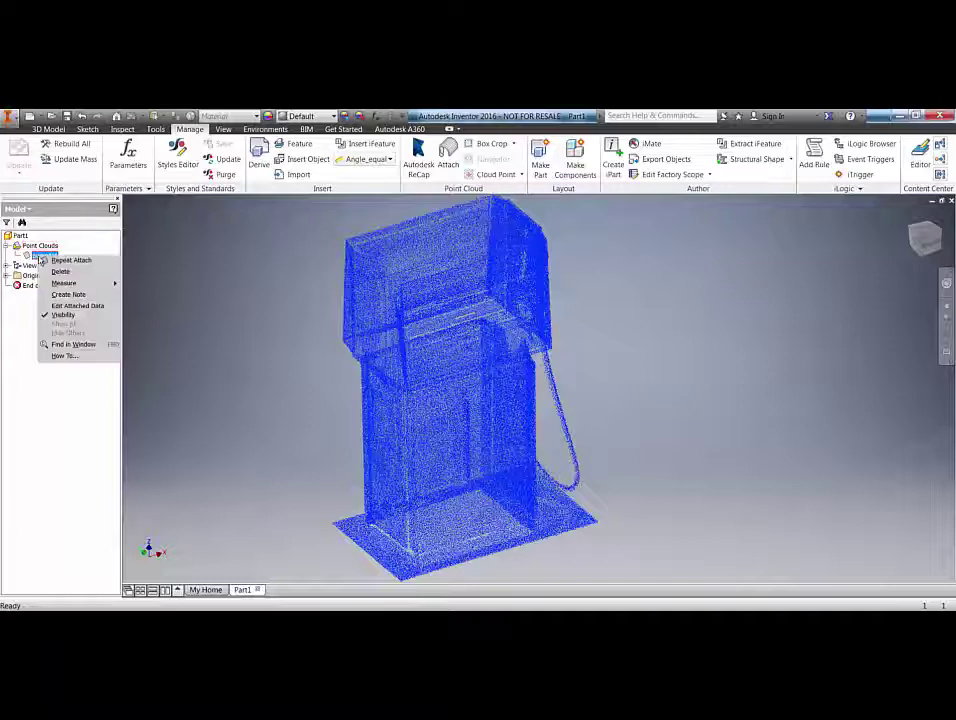
pyautogui.click(60, 272)
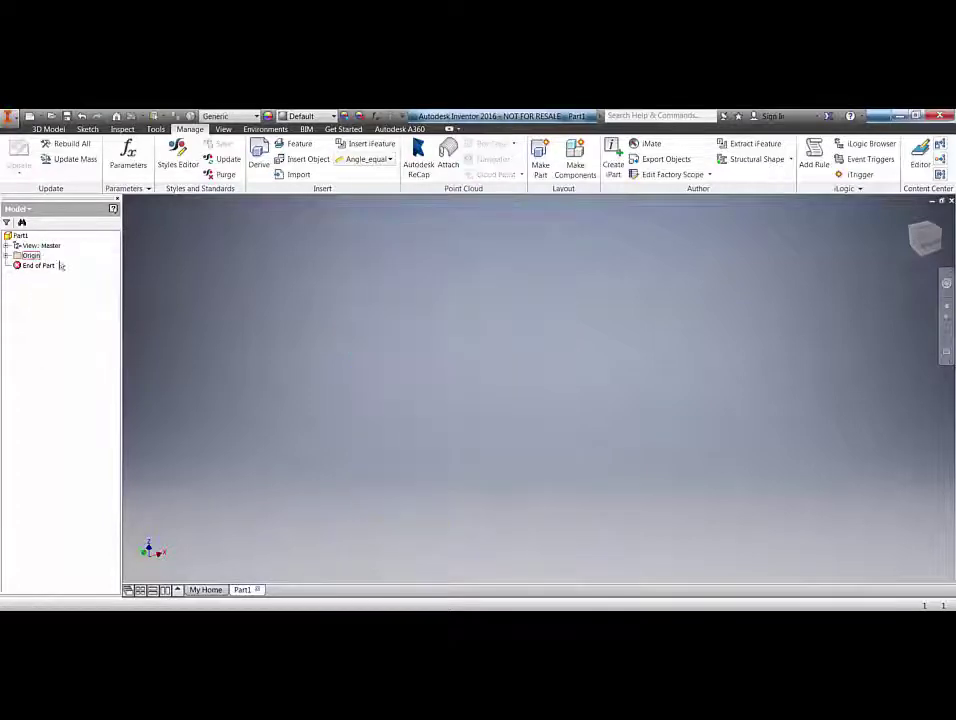
# Step: Attach the point cloud project Pump1.rcp from the Pump folder at X, Y and Z offsets of about 41.1, -3.9 and 24.9 in
pyautogui.click(448, 158)
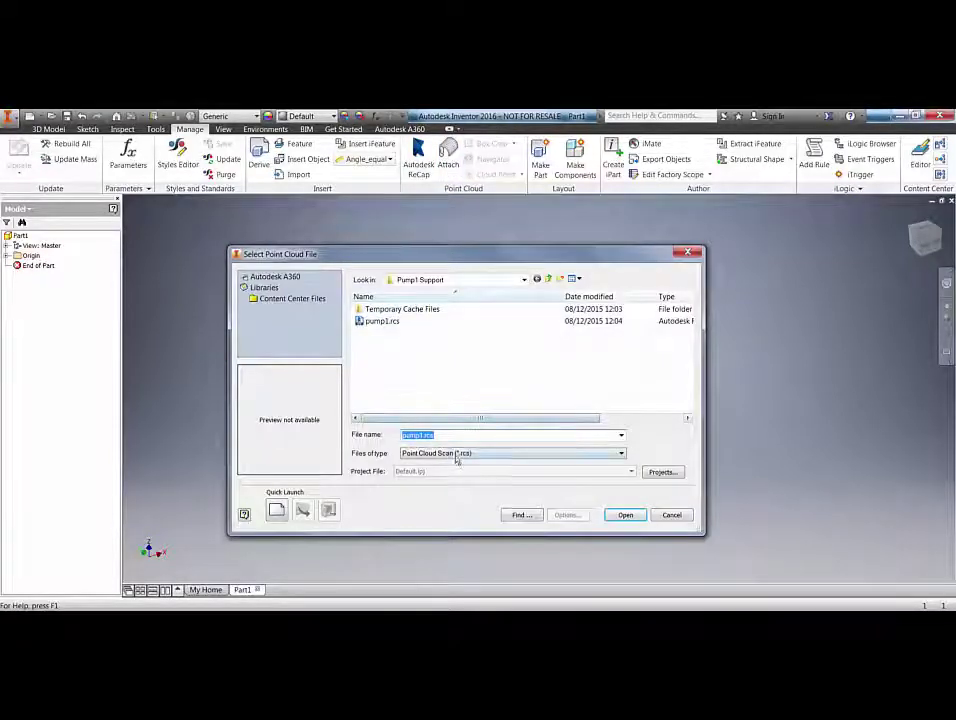
pyautogui.click(458, 453)
pyautogui.click(462, 464)
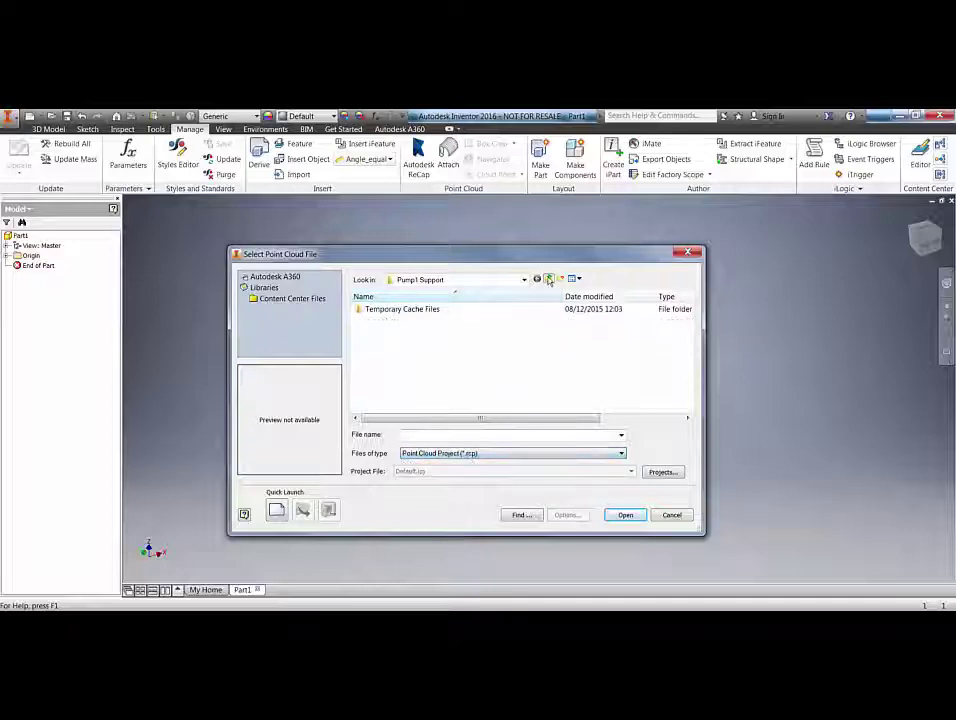
pyautogui.click(548, 279)
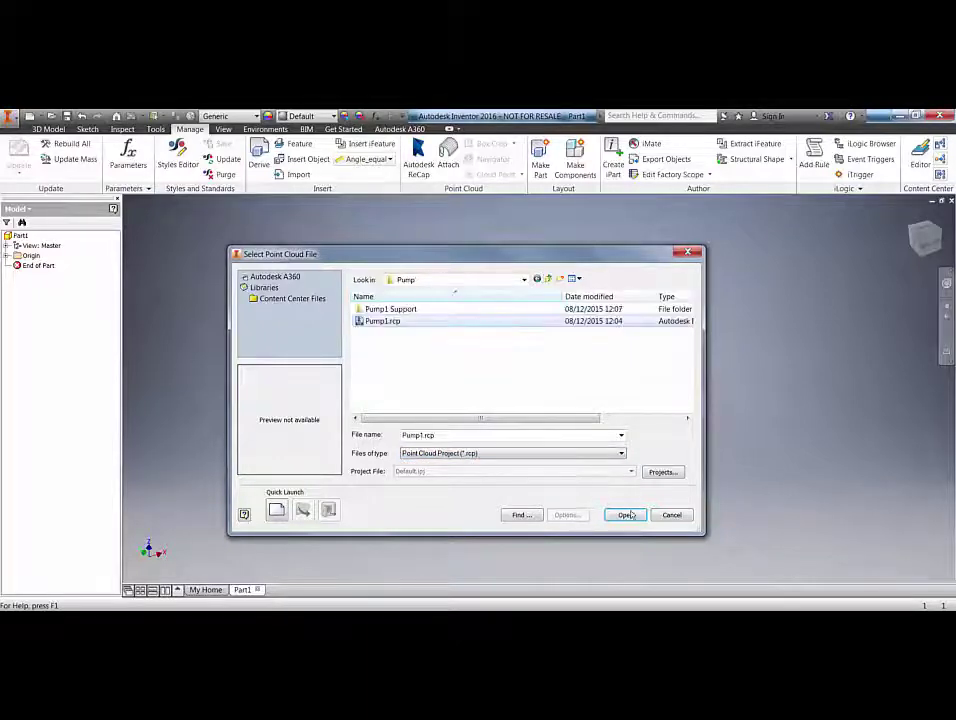
pyautogui.click(626, 515)
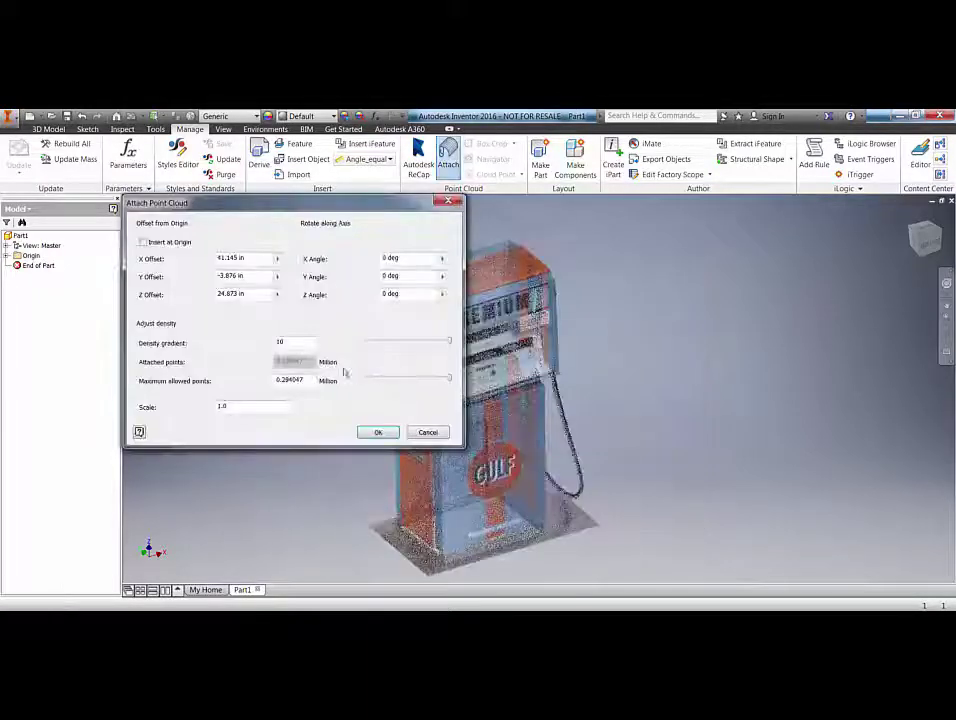
pyautogui.click(378, 432)
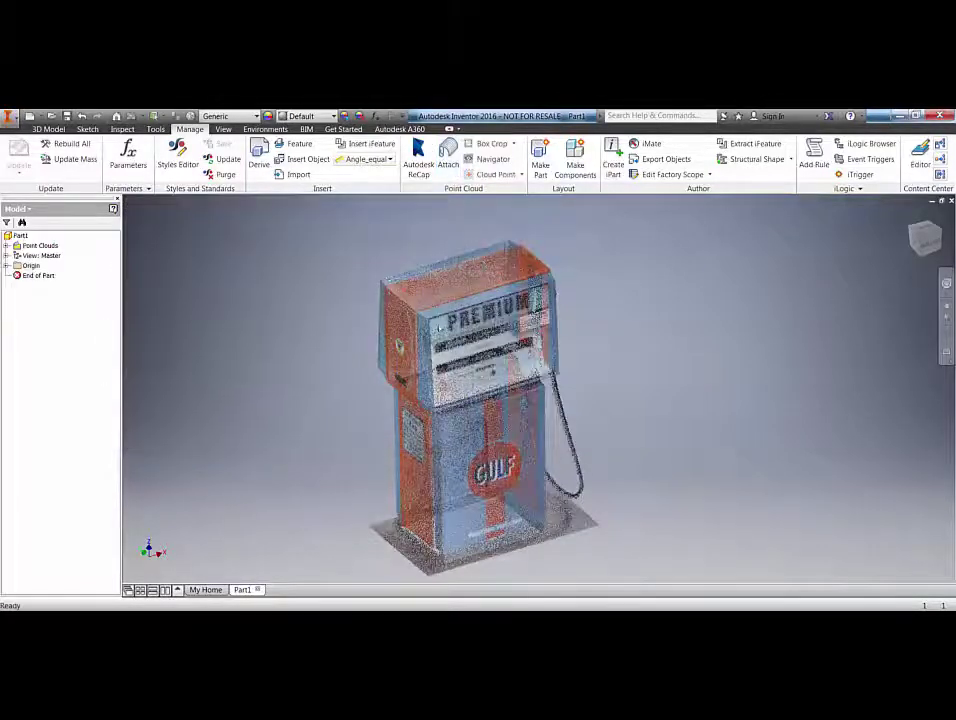
# Step: Hide the pump1 scan in the Point Cloud Navigator and turn its visibility back on
pyautogui.click(494, 160)
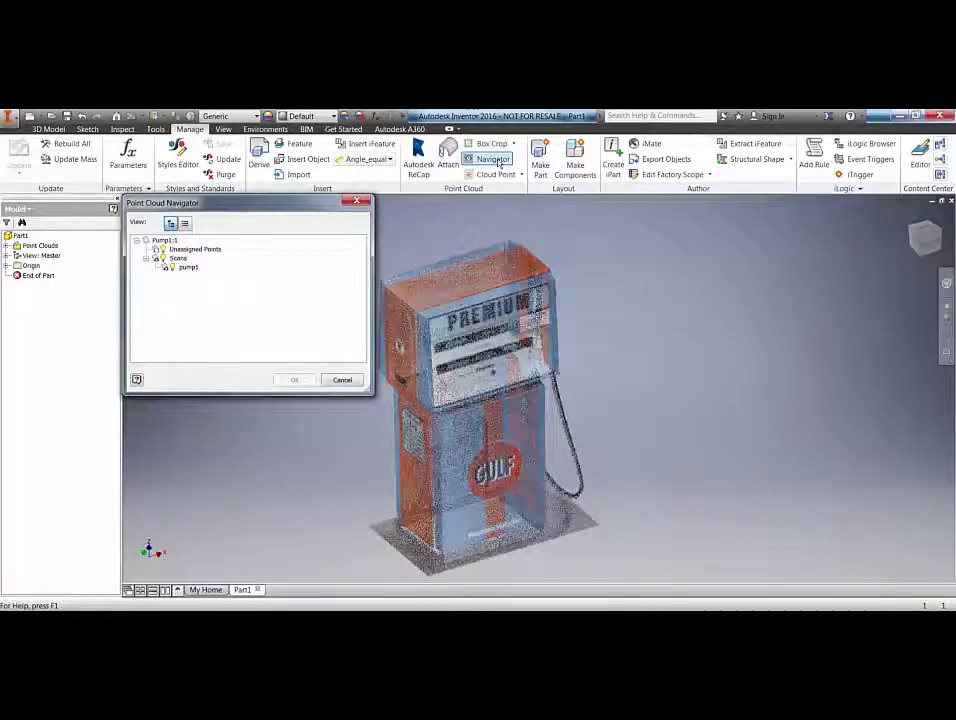
pyautogui.click(173, 268)
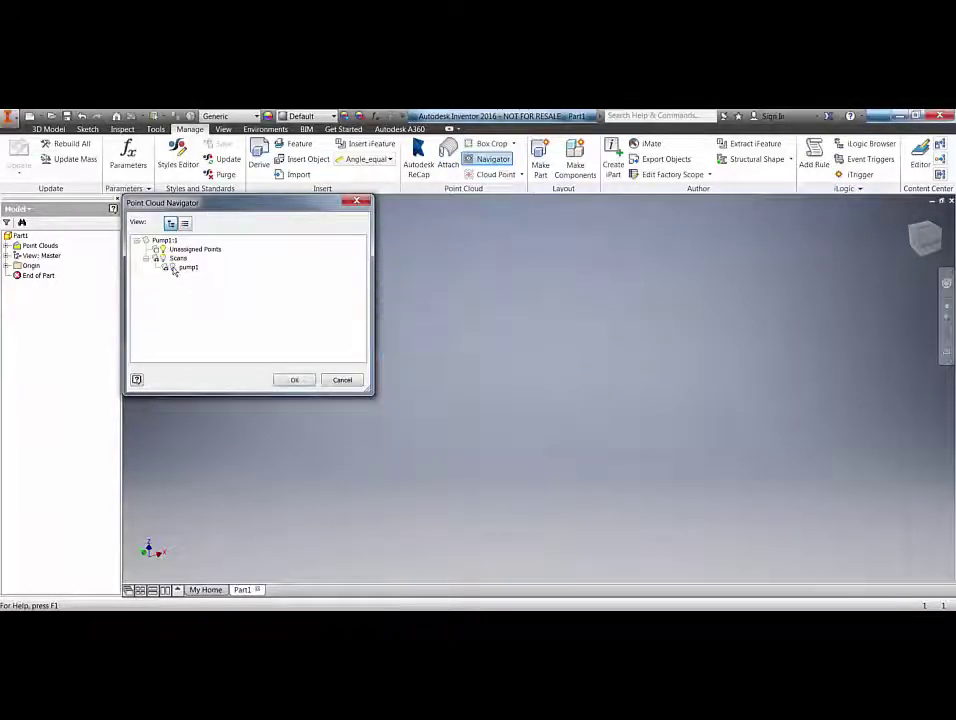
pyautogui.click(173, 268)
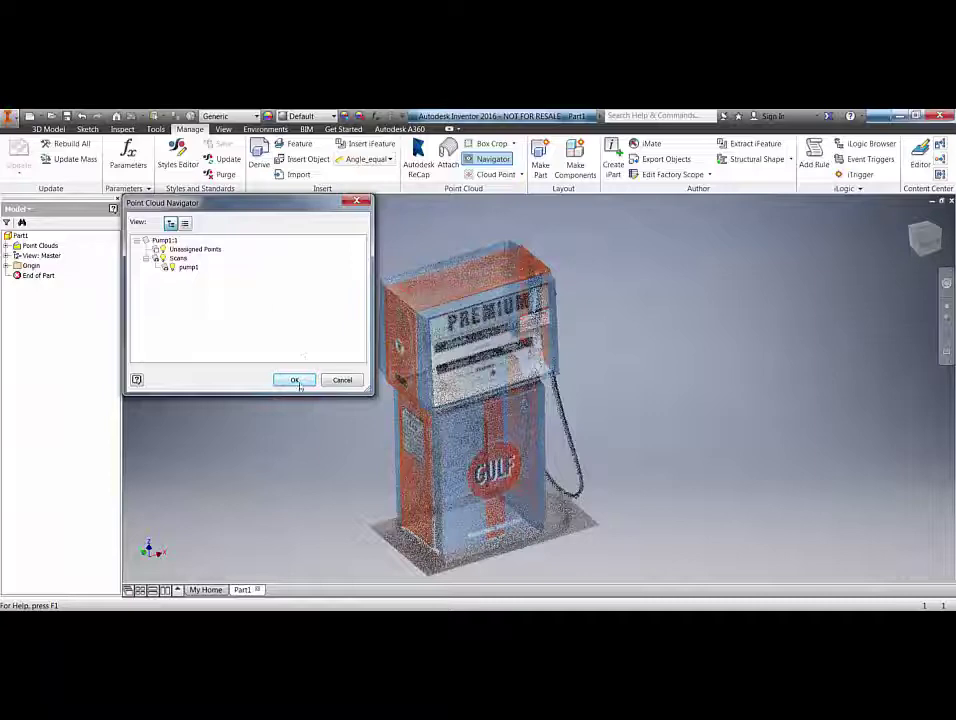
pyautogui.click(298, 383)
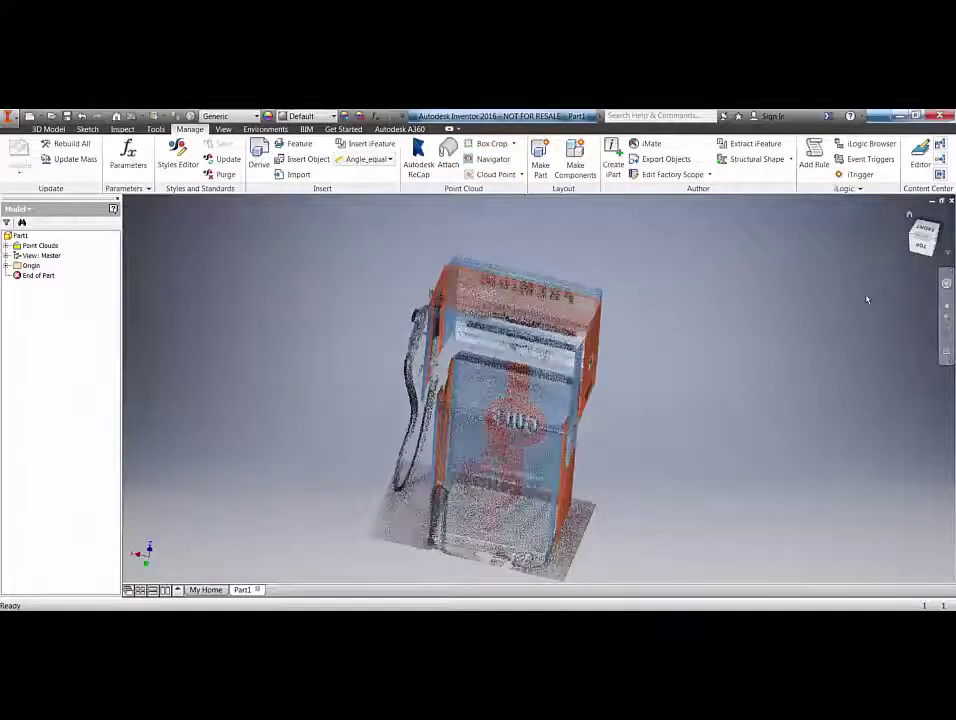
# Step: Box crop the pump point cloud to a narrow strip chosen in plan view, extending the box beyond the pump's top and base
pyautogui.click(924, 229)
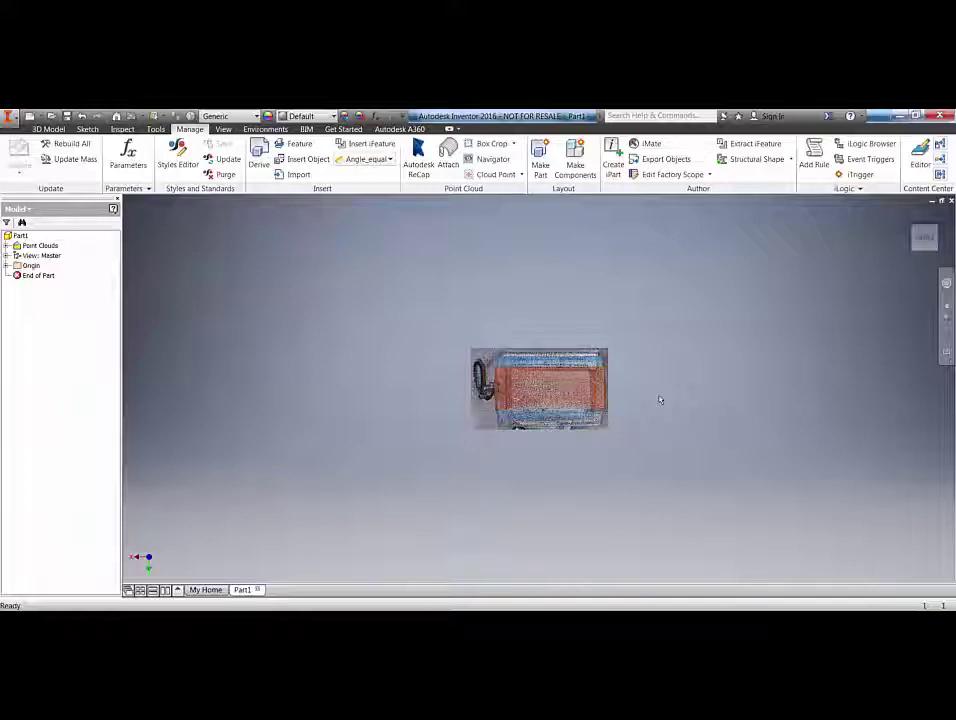
pyautogui.click(513, 146)
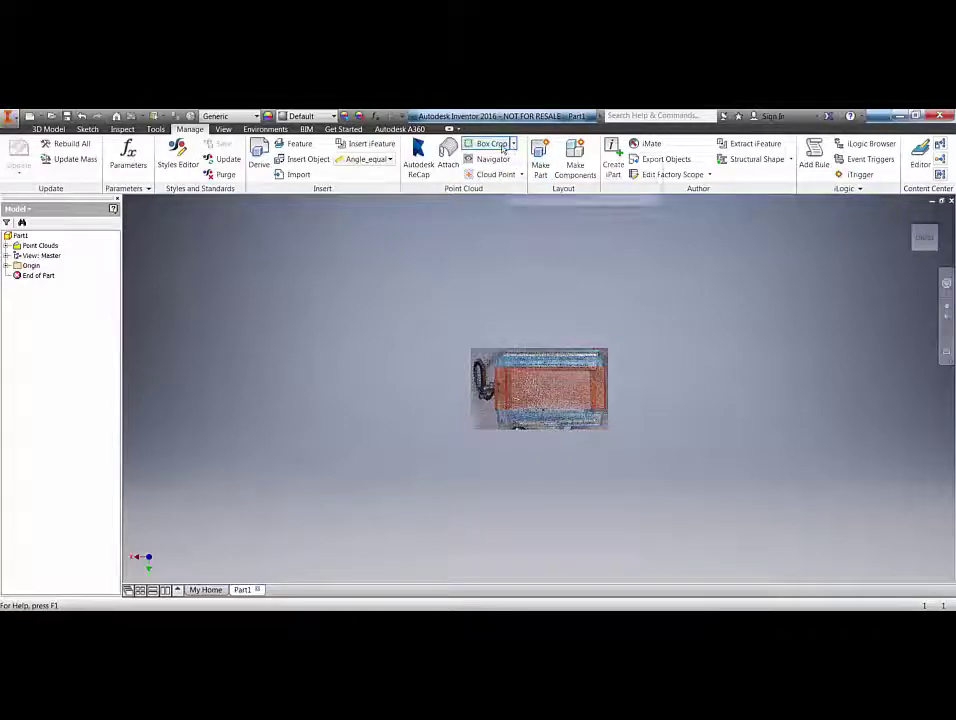
pyautogui.click(522, 336)
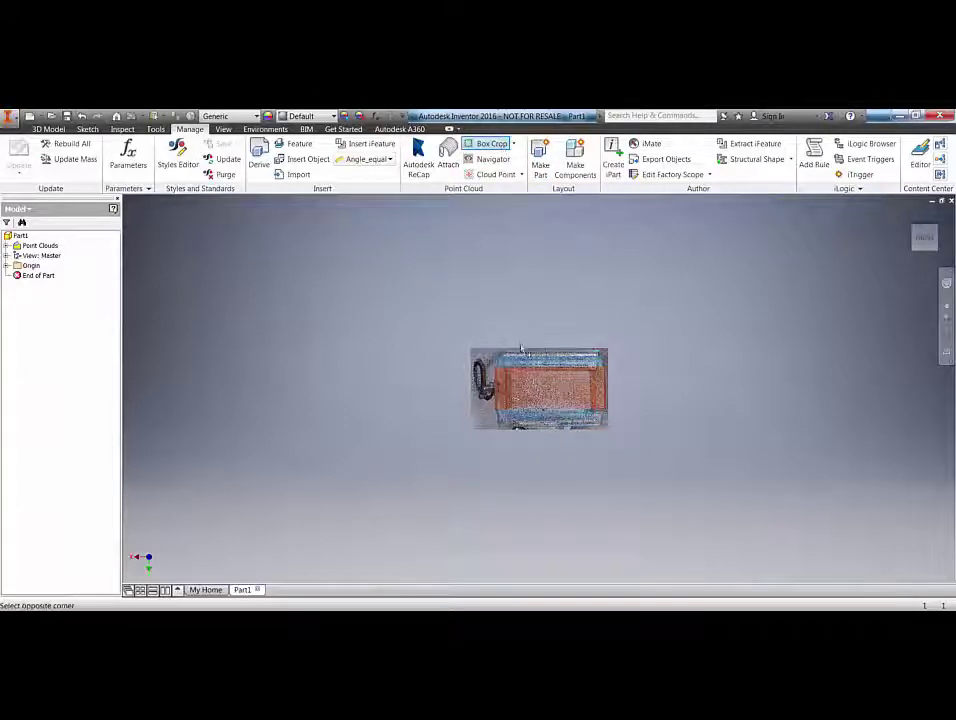
pyautogui.click(566, 484)
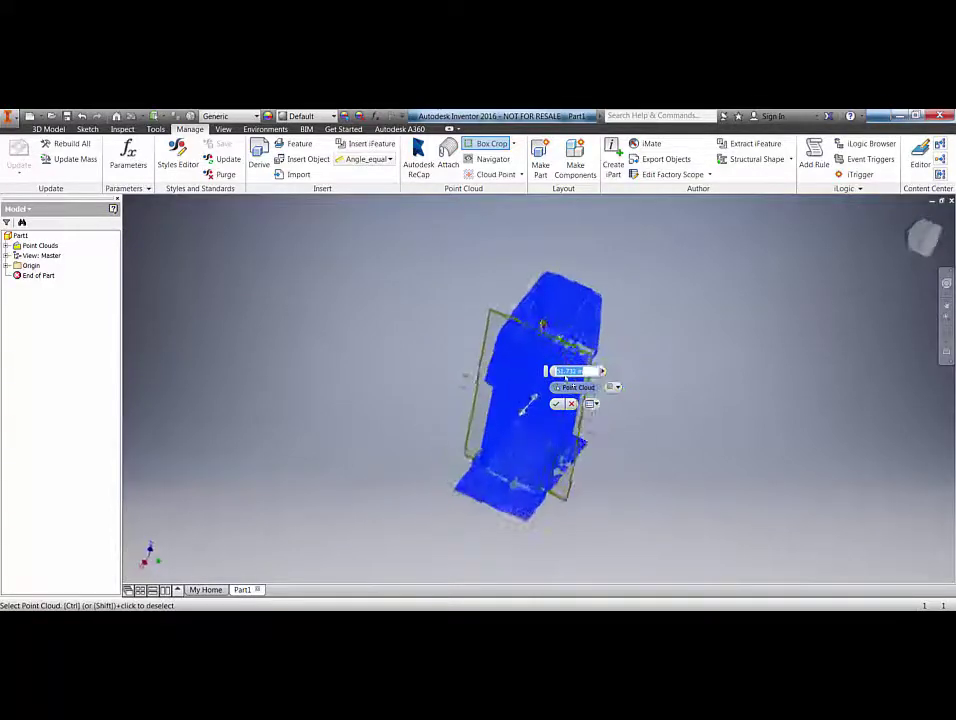
pyautogui.moveTo(535, 284); pyautogui.dragTo(533, 262)
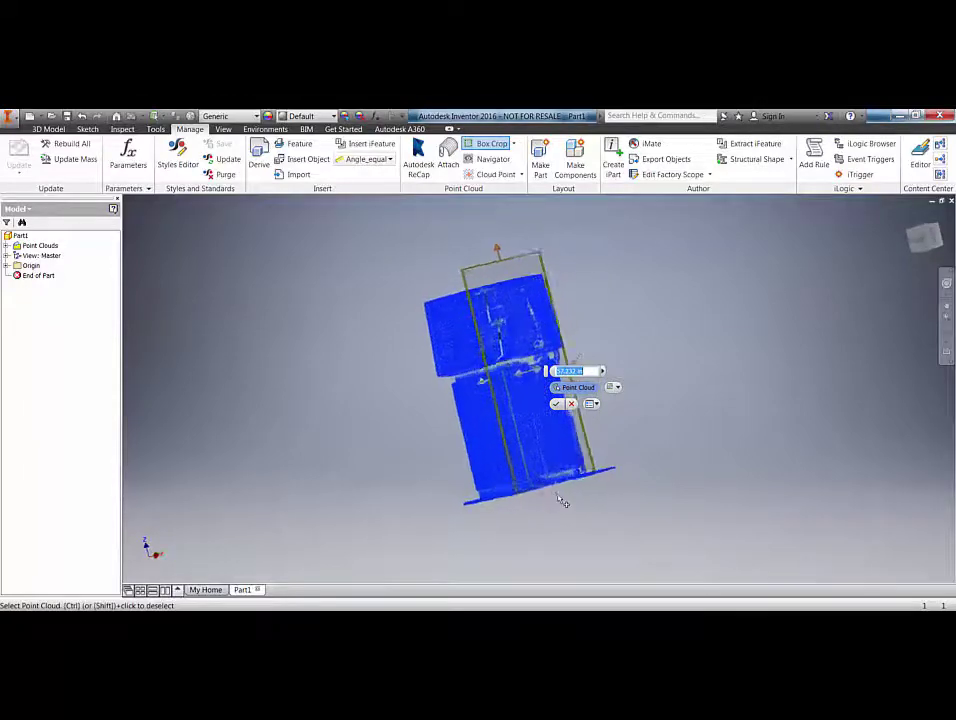
pyautogui.moveTo(556, 499); pyautogui.dragTo(557, 508)
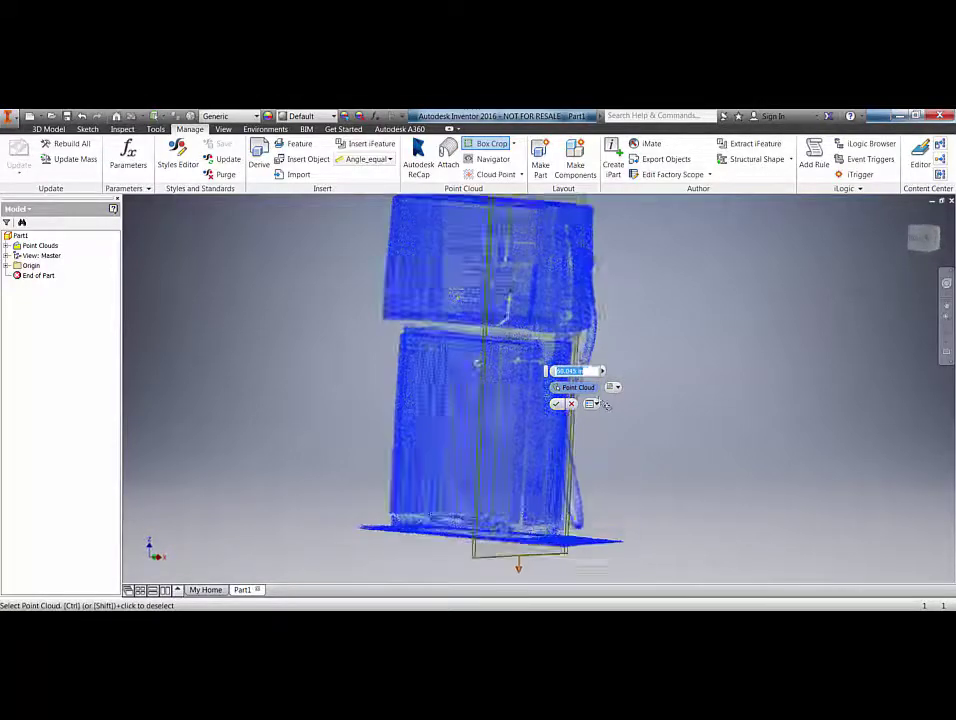
pyautogui.click(557, 404)
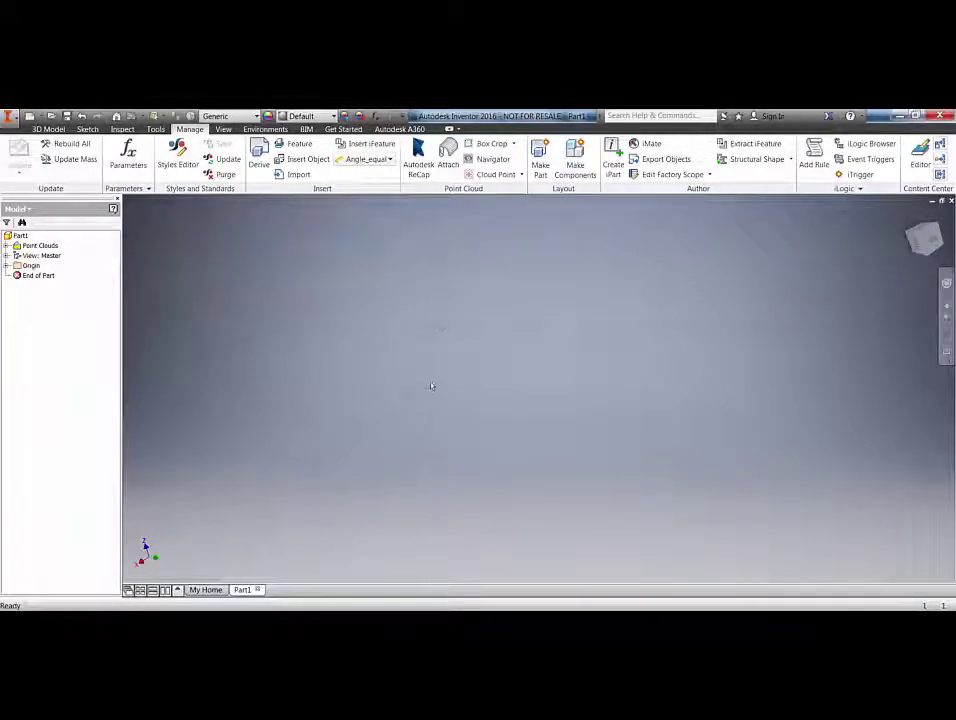
pyautogui.click(514, 176)
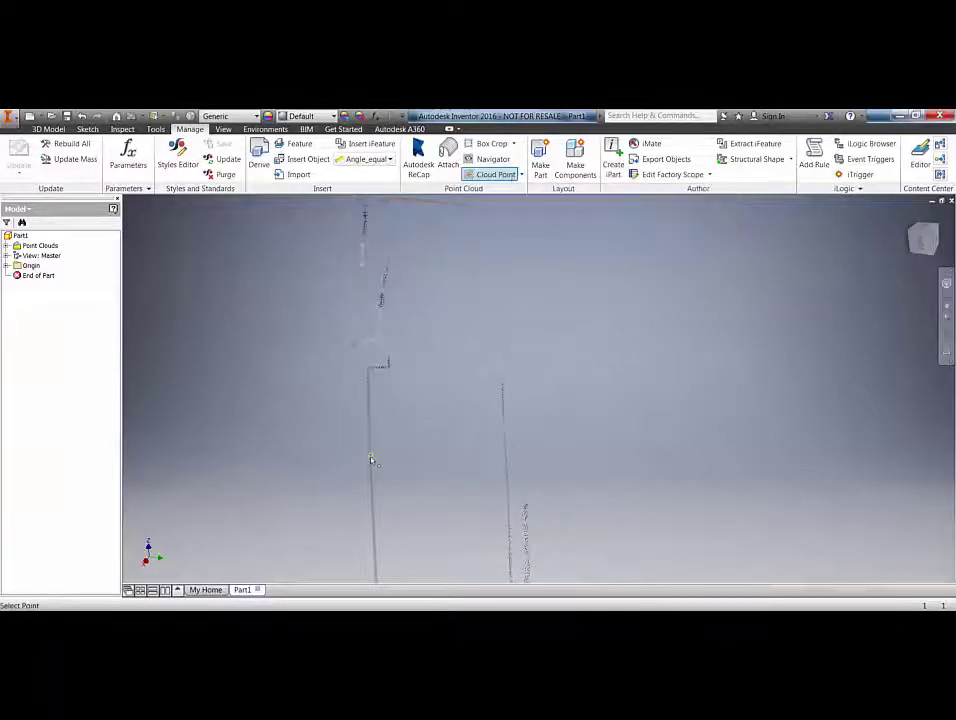
pyautogui.scroll(-3, 372, 454)
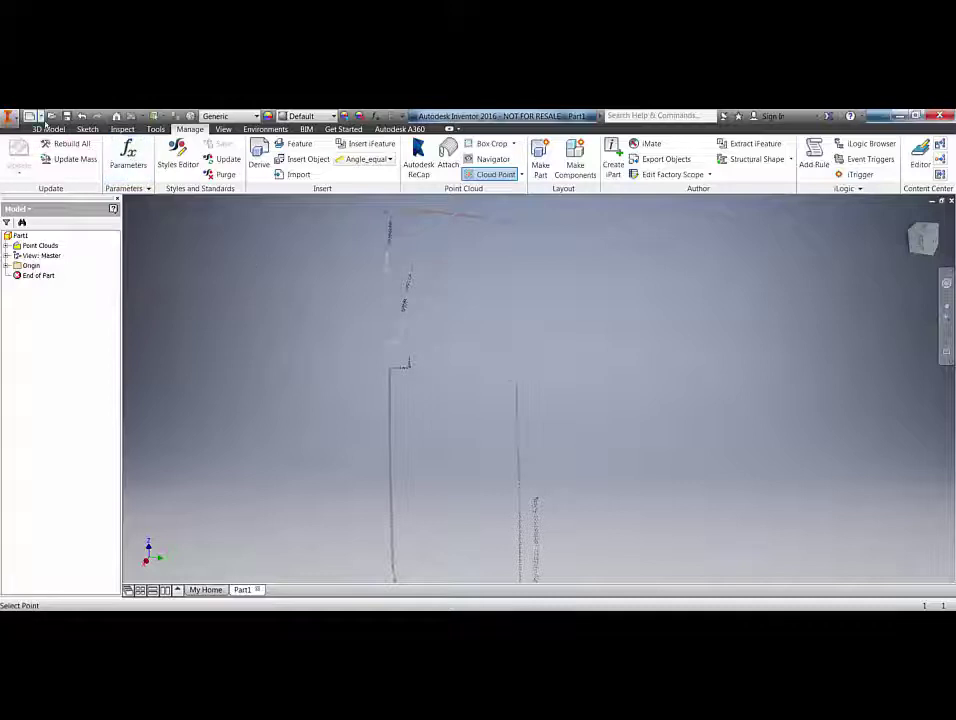
pyautogui.click(48, 129)
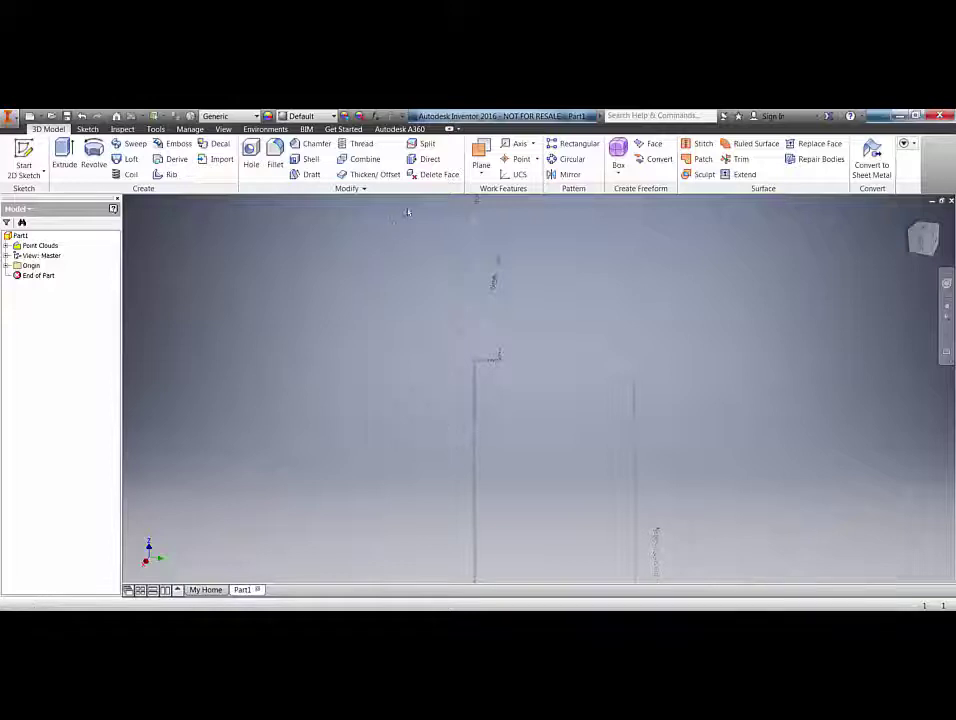
pyautogui.click(190, 129)
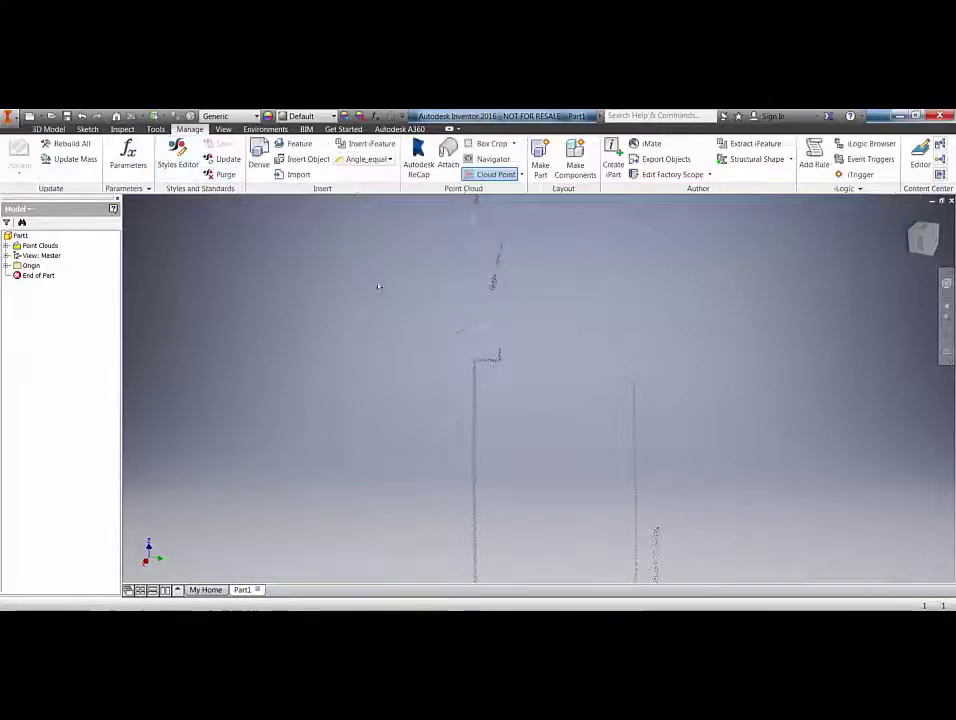
pyautogui.scroll(2, 550, 374)
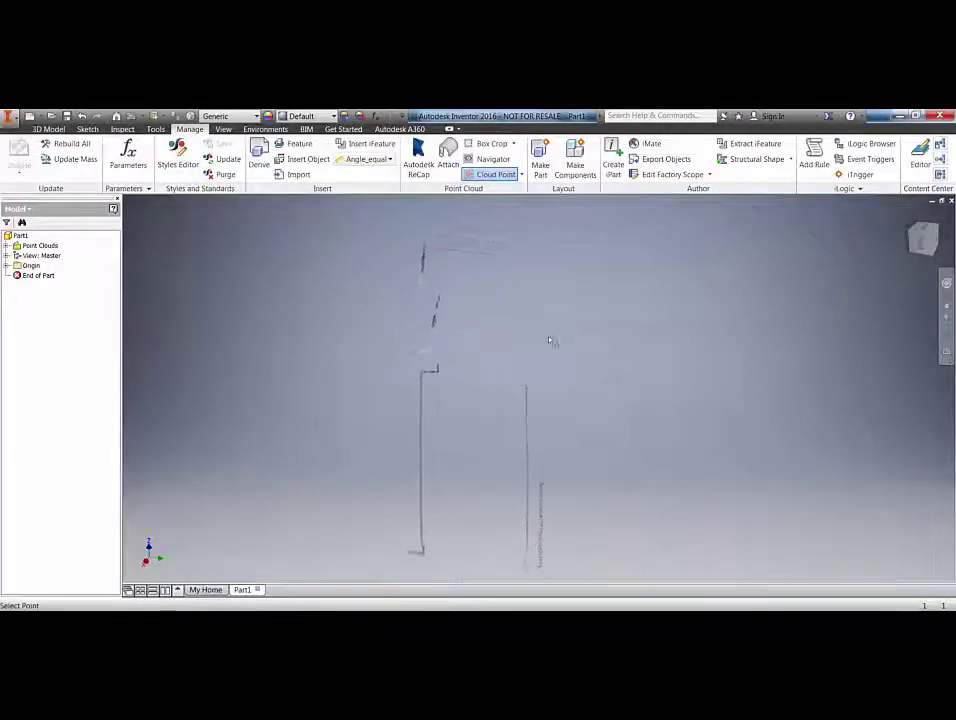
# Step: Uncrop the pump point cloud to restore all its points
pyautogui.click(514, 144)
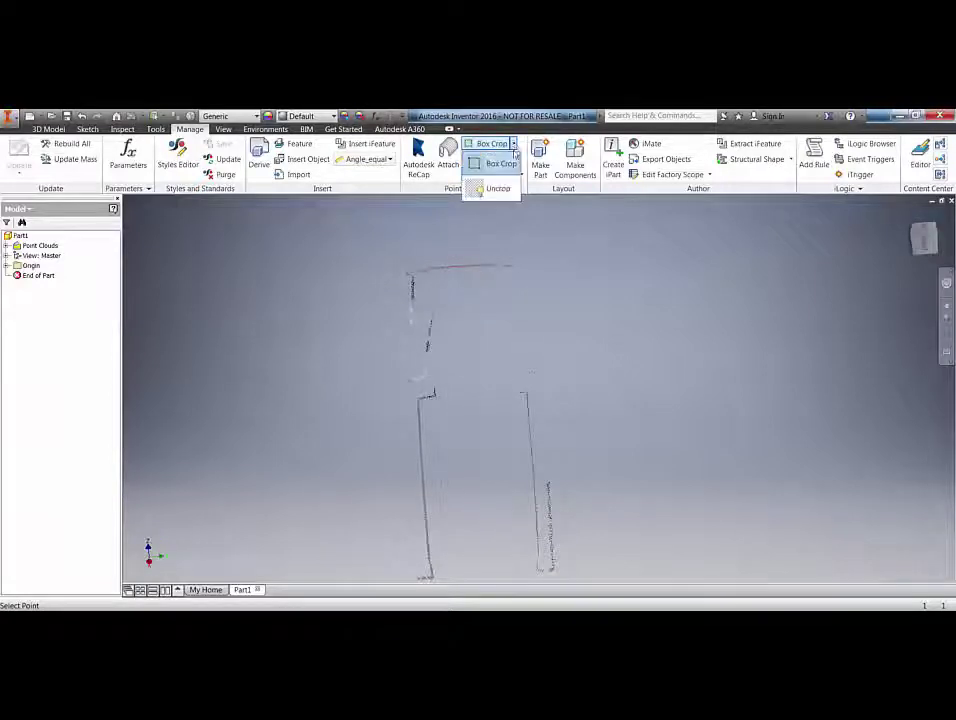
pyautogui.click(497, 188)
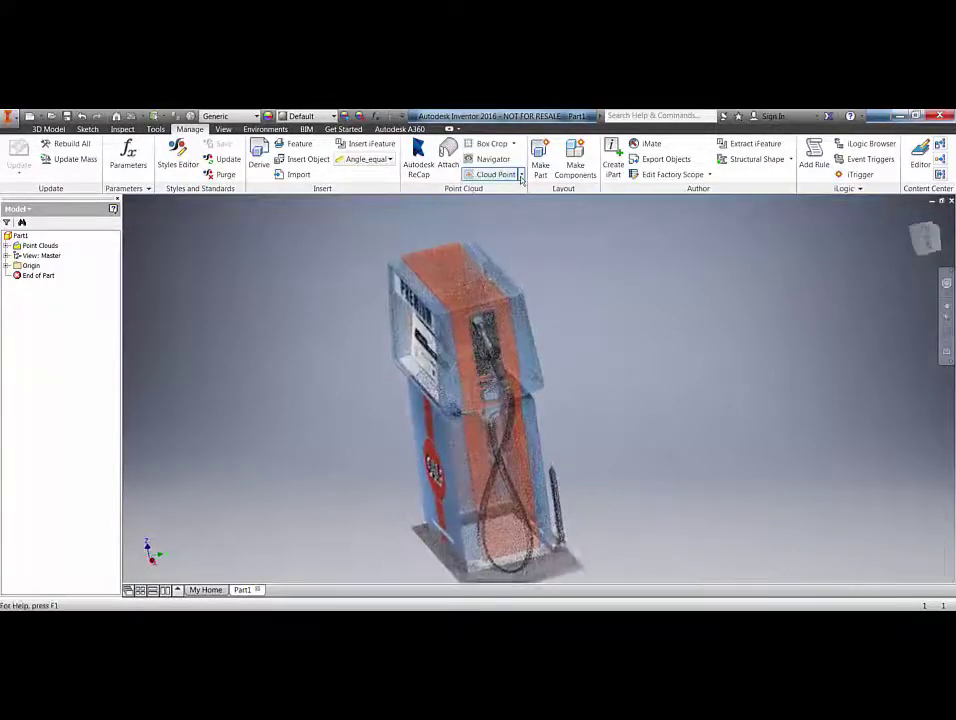
# Step: Create a work plane with Cloud Plane on the flat base area beside the pump, under the hose
pyautogui.click(521, 176)
pyautogui.click(508, 219)
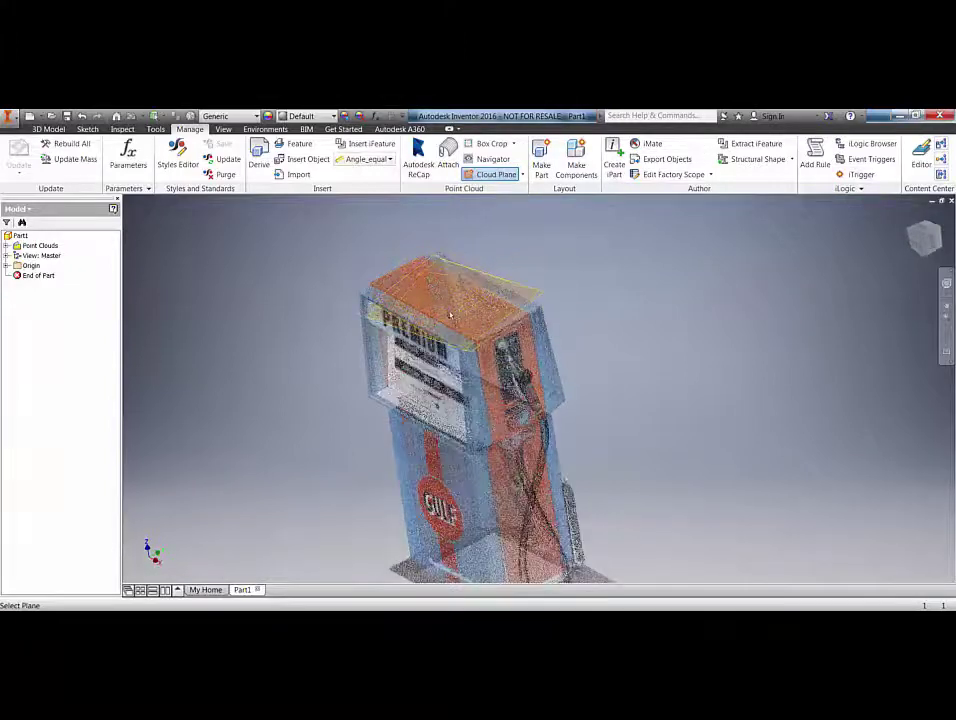
pyautogui.keyDown('shift'); pyautogui.moveTo(450, 316); pyautogui.dragTo(432, 278, button='middle'); pyautogui.keyUp('shift')
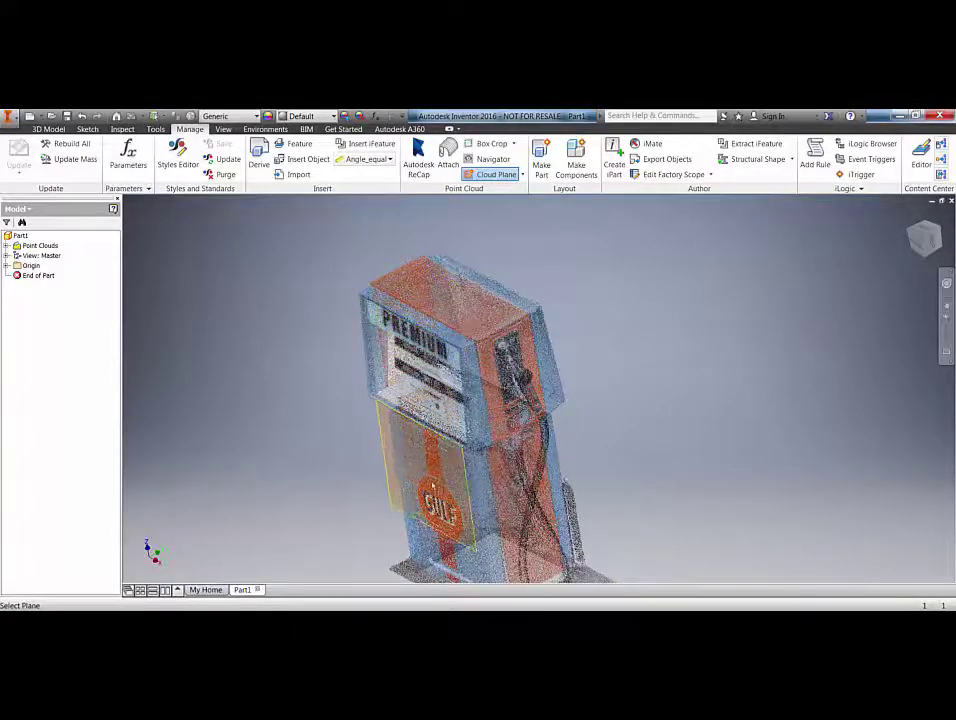
pyautogui.keyDown('shift'); pyautogui.moveTo(433, 486); pyautogui.dragTo(430, 415, button='middle'); pyautogui.keyUp('shift')
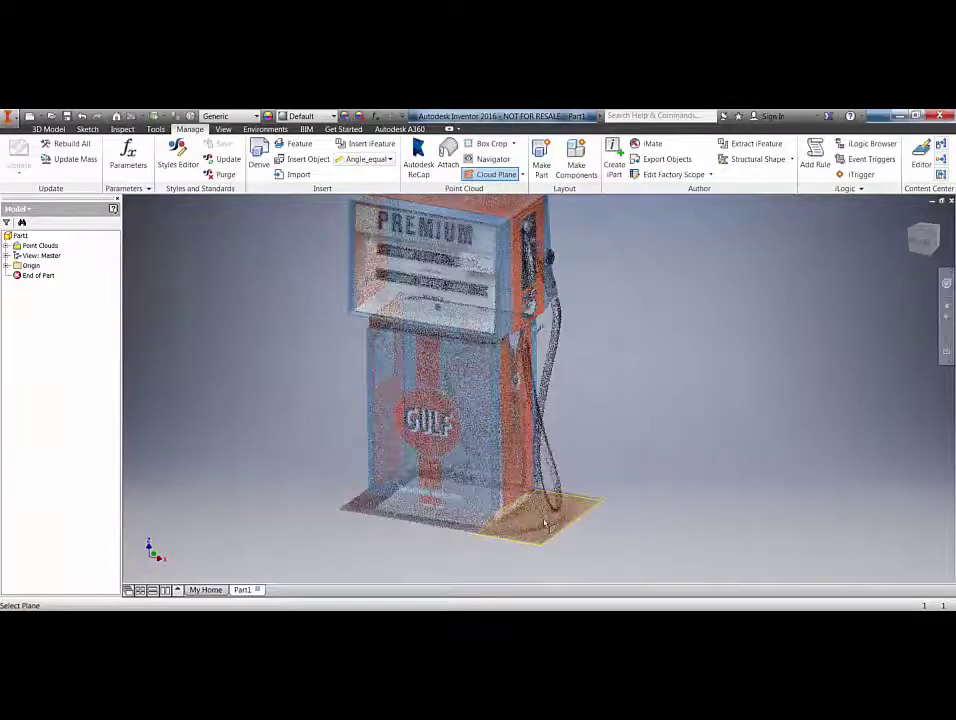
pyautogui.click(546, 526)
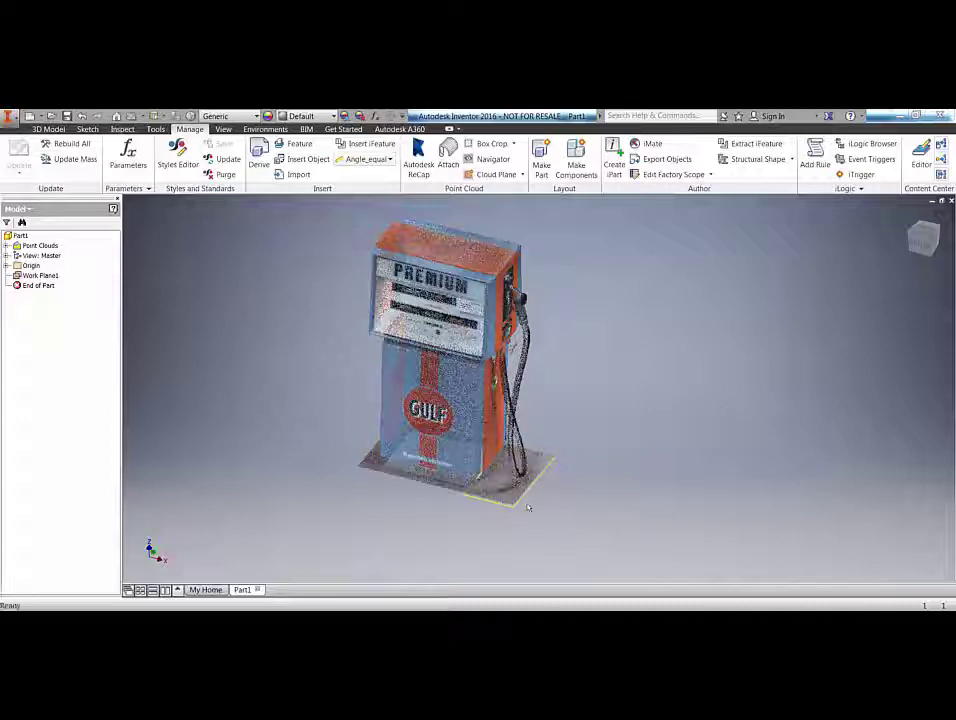
# Step: Sketch a closed rectangular outline about 21 in deep with lines around the pump's base on the new work plane, and finish the sketch
pyautogui.click(48, 129)
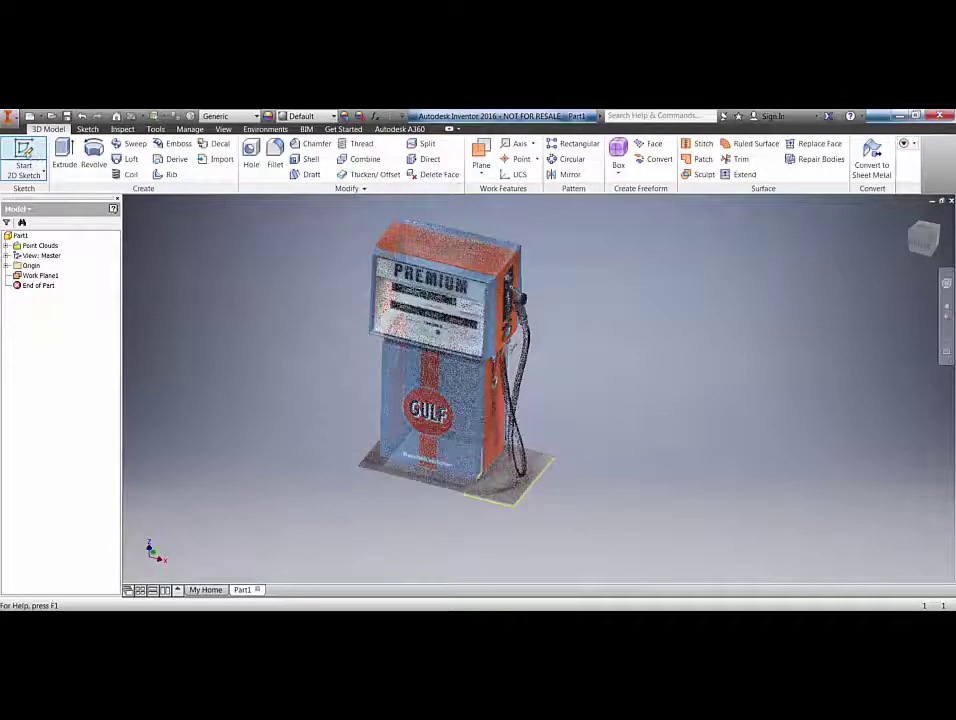
pyautogui.click(24, 158)
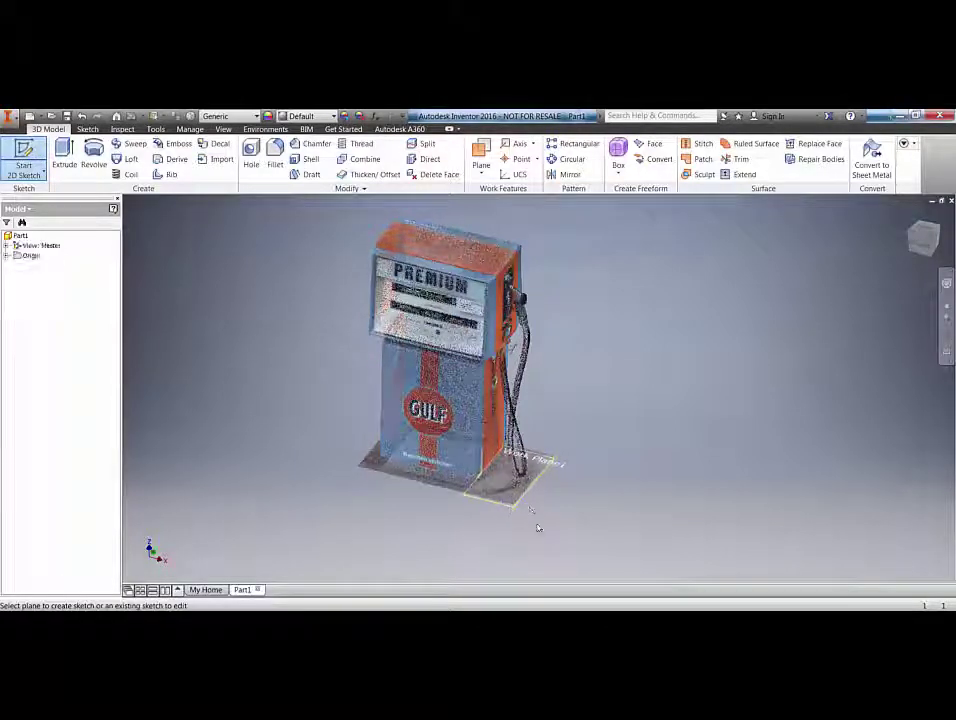
pyautogui.click(537, 528)
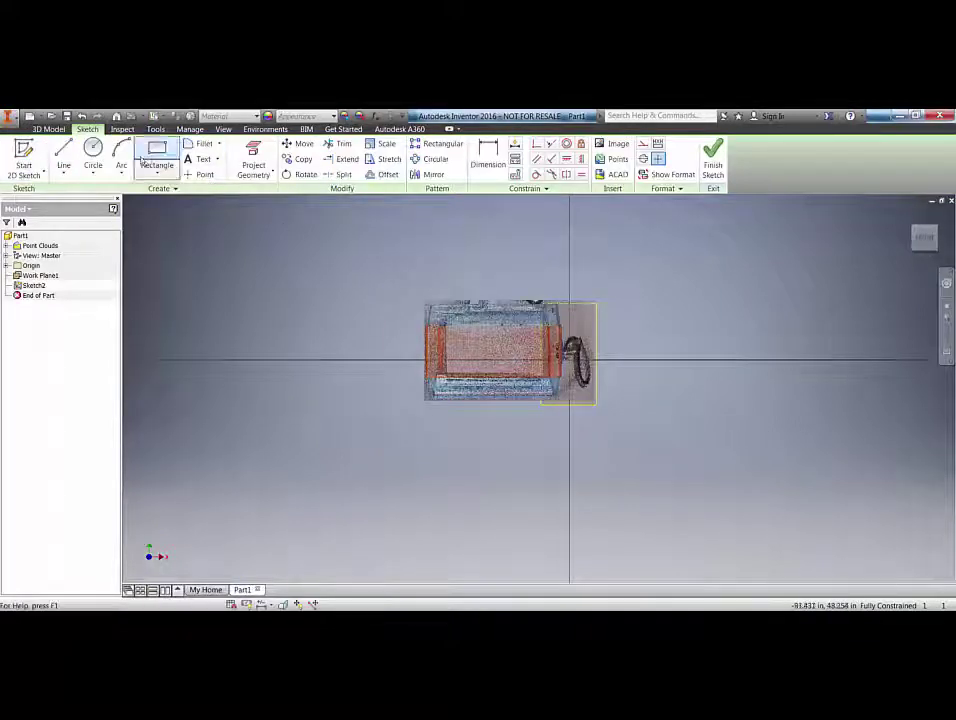
pyautogui.click(63, 155)
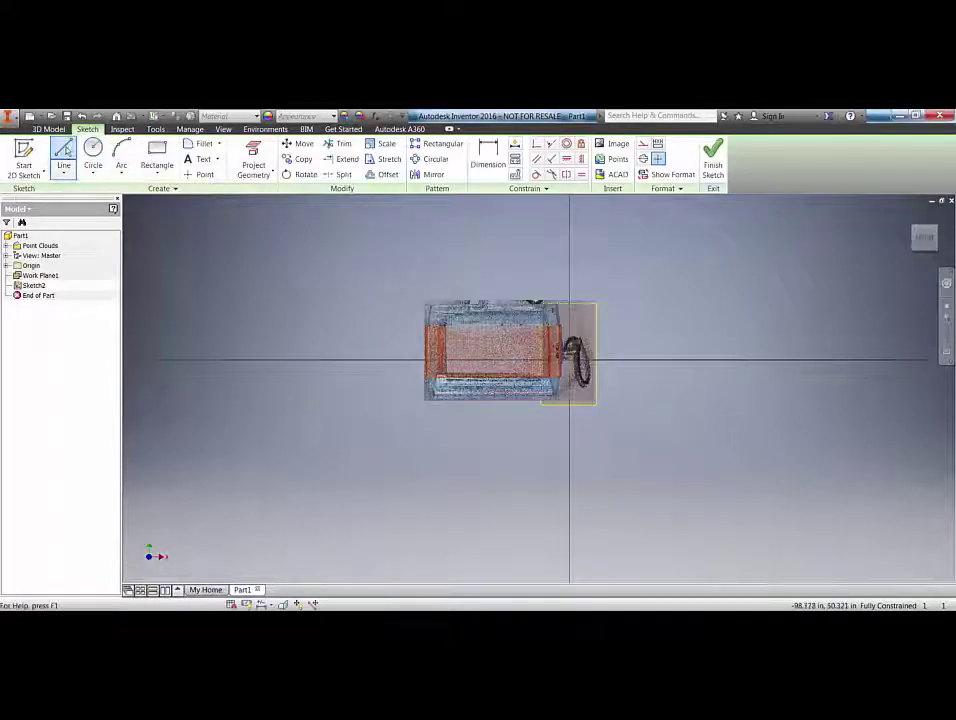
pyautogui.click(423, 299)
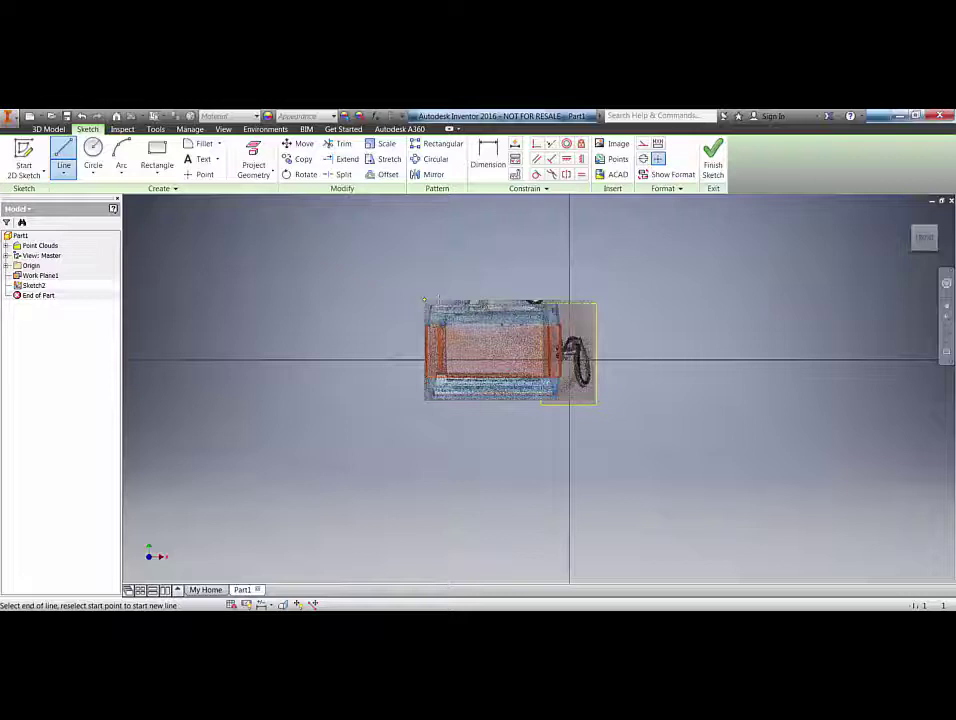
pyautogui.click(595, 300)
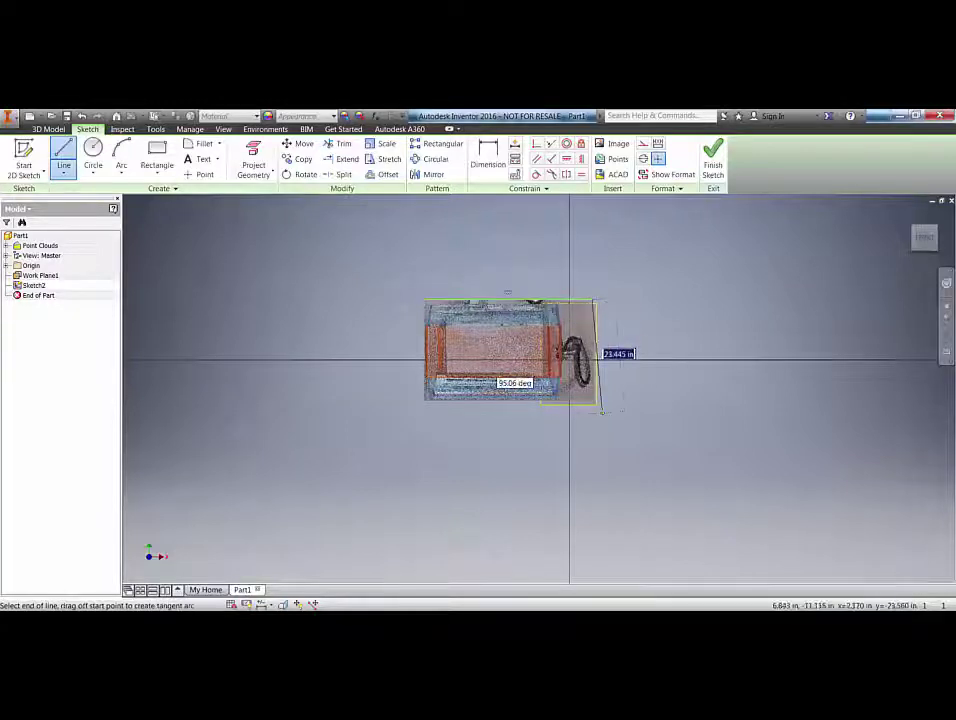
pyautogui.click(595, 401)
pyautogui.click(423, 400)
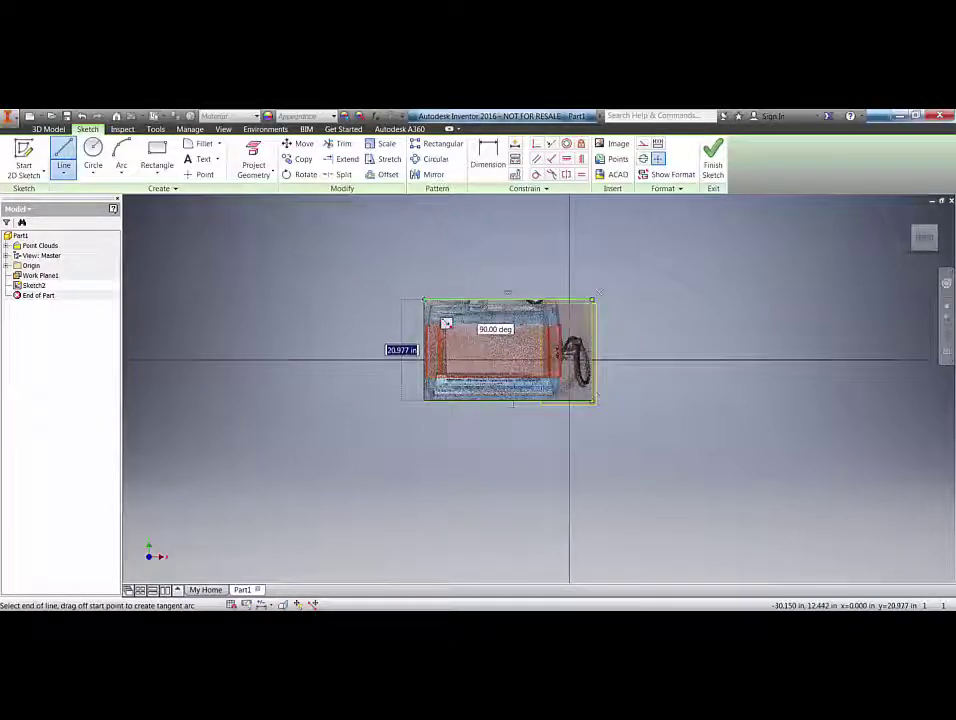
pyautogui.click(423, 299)
pyautogui.click(713, 155)
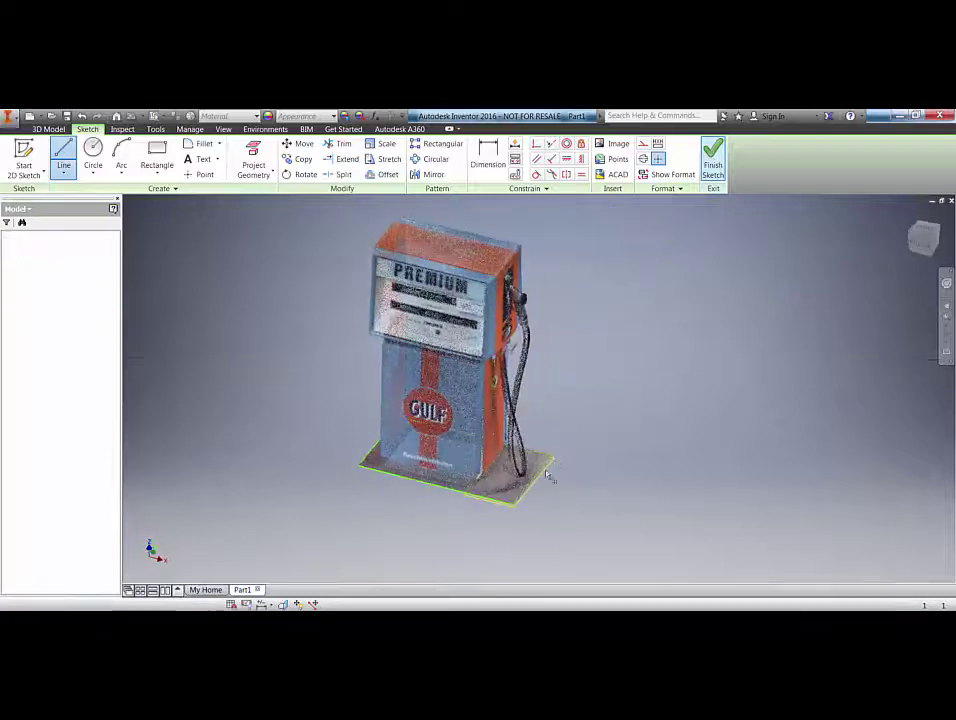
# Step: Extrude the rectangular base outline 1.625 in downward as a solid
pyautogui.click(64, 155)
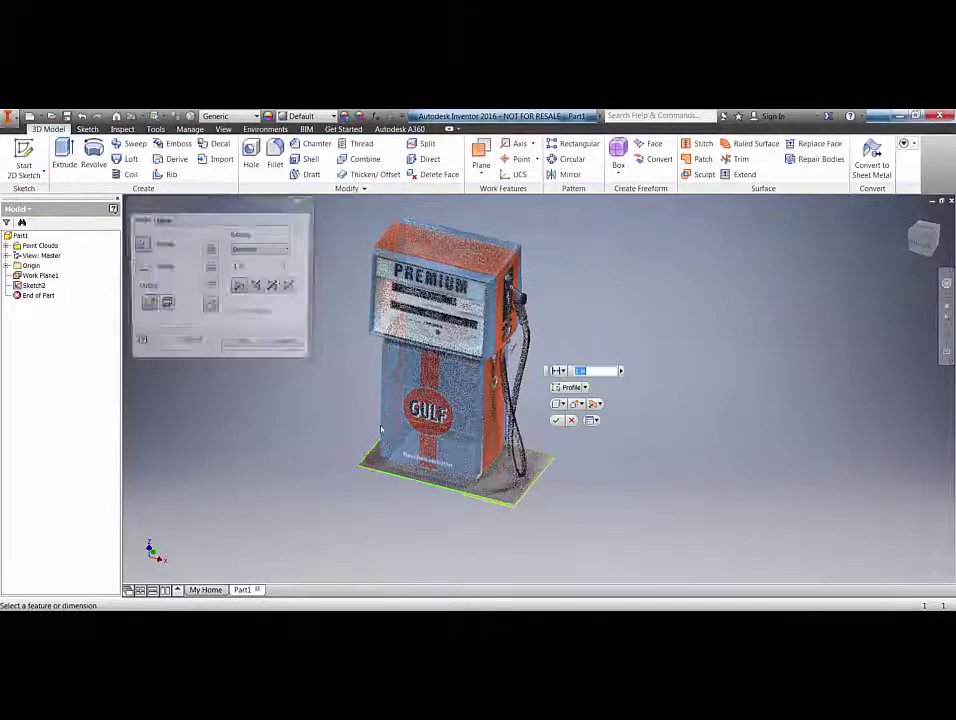
pyautogui.click(460, 452)
pyautogui.moveTo(462, 444); pyautogui.dragTo(461, 440)
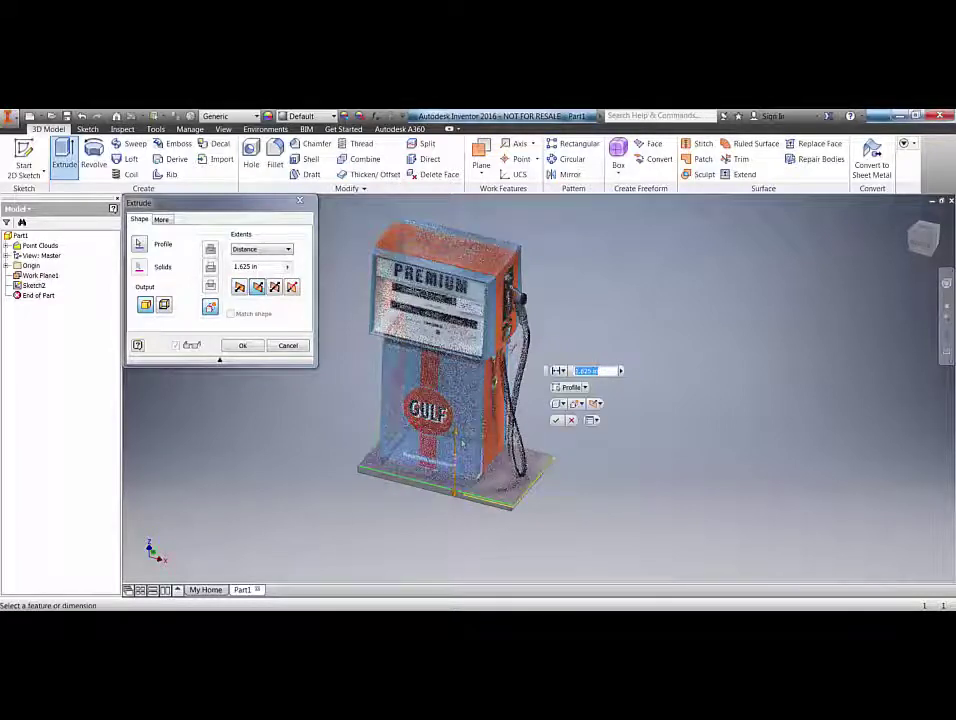
pyautogui.press('Return')
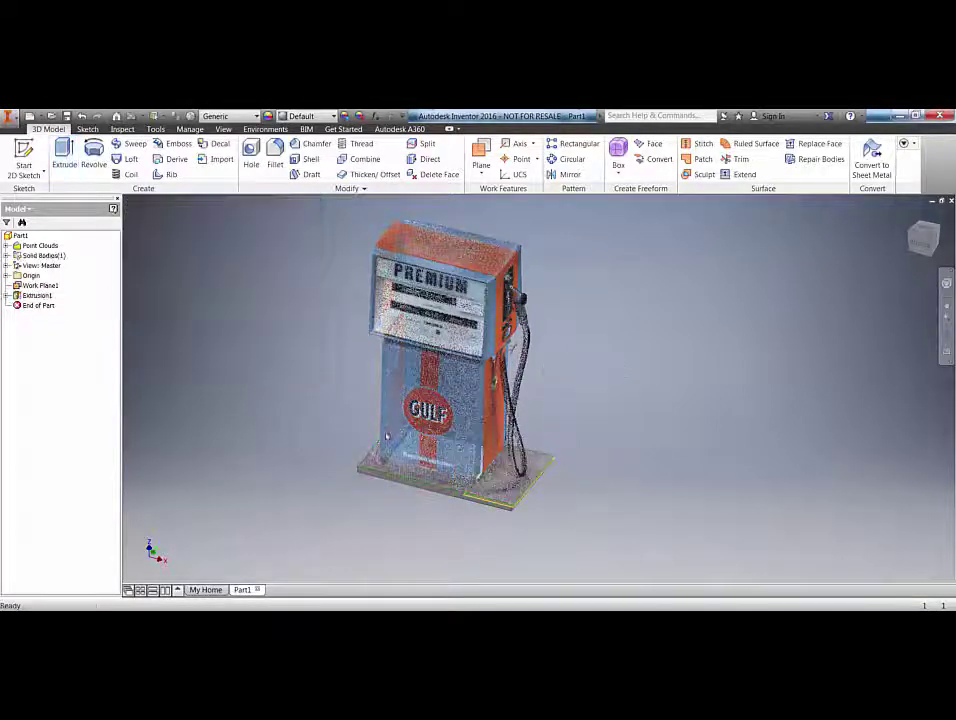